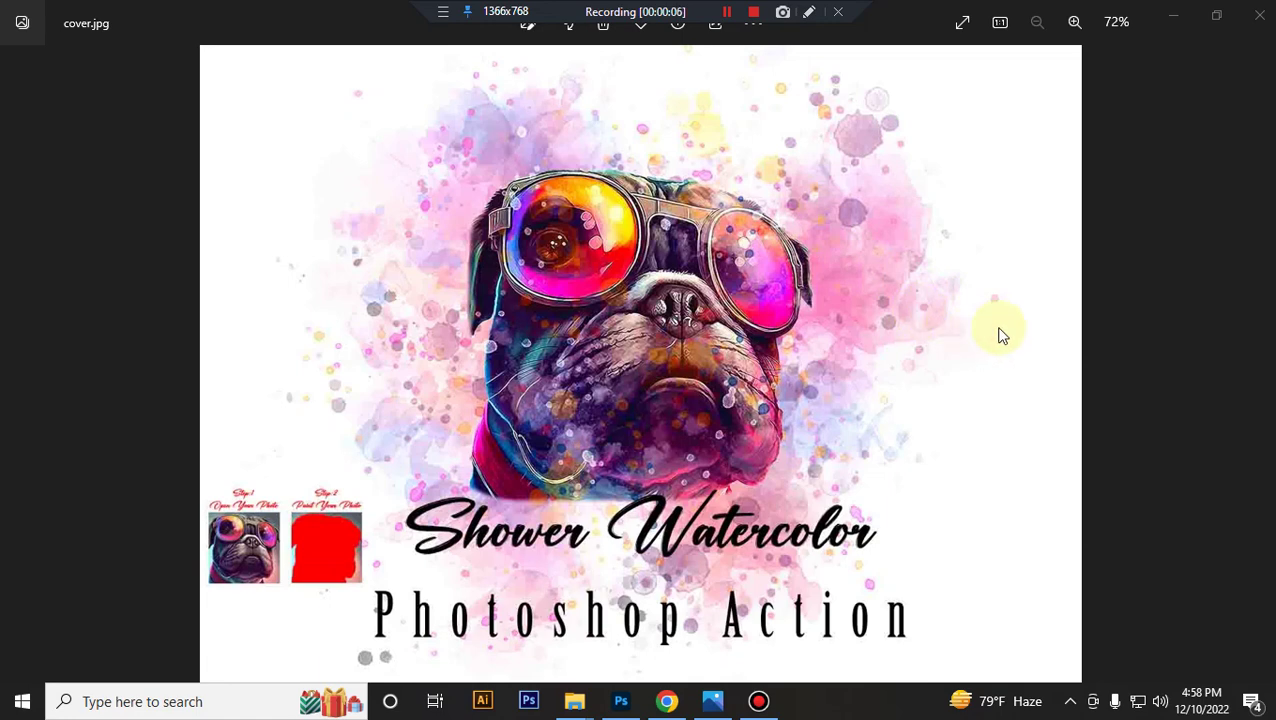
# Step: Switch from the Windows Photos view of cover.jpg to Photoshop's Home screen
pyautogui.click(624, 698)
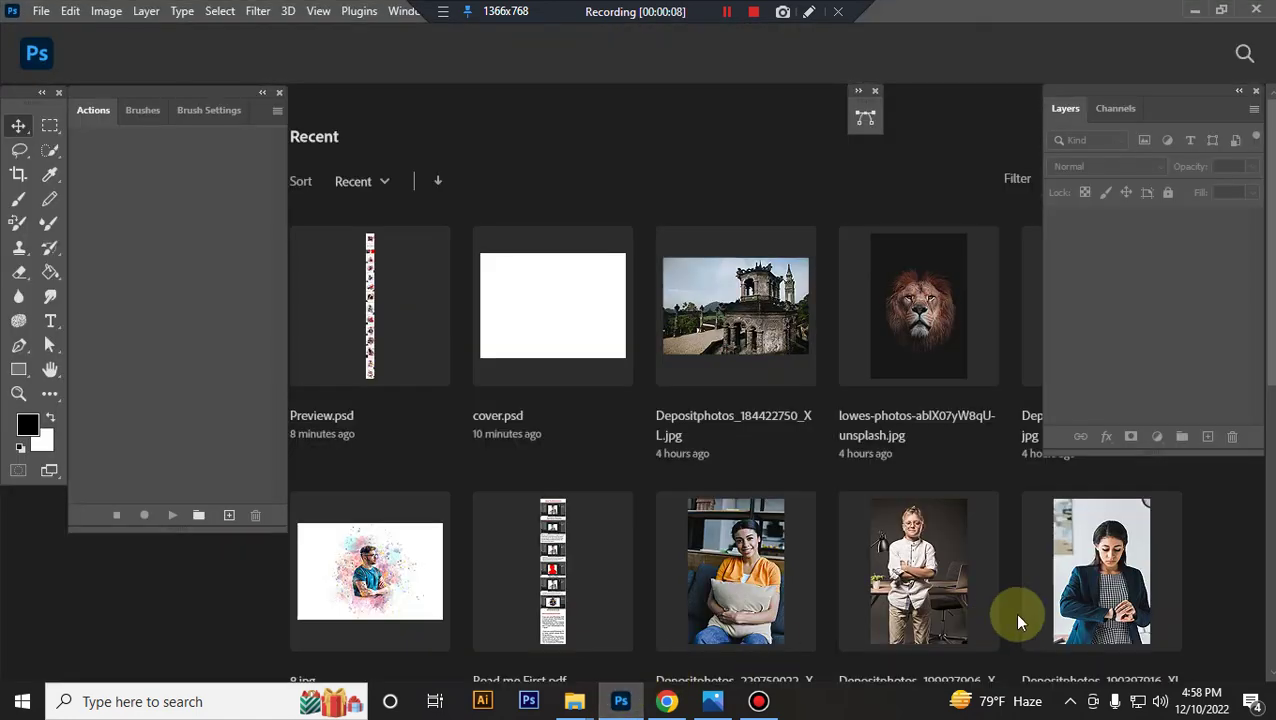
pyautogui.moveTo(574, 701)
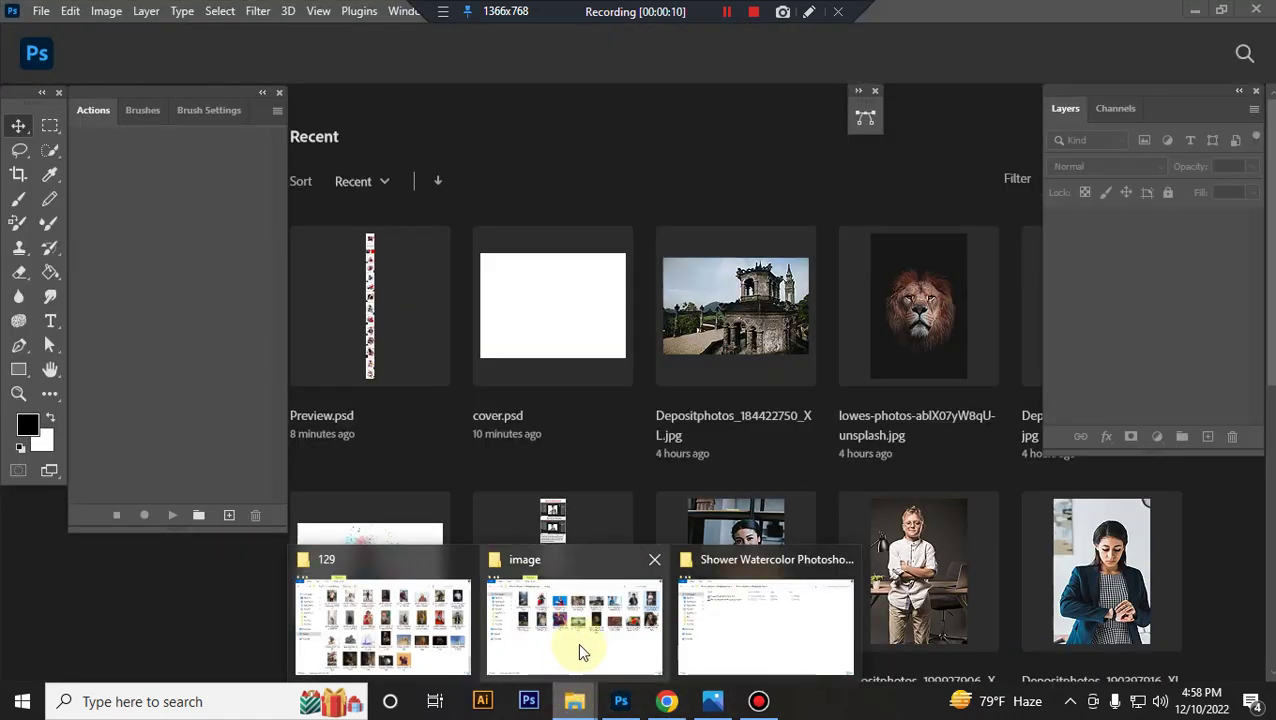
# Step: Load the Shower Watercolor ATN action and the 'Shower Brushes load me first' ABR brushes from the action folder
pyautogui.click(725, 632)
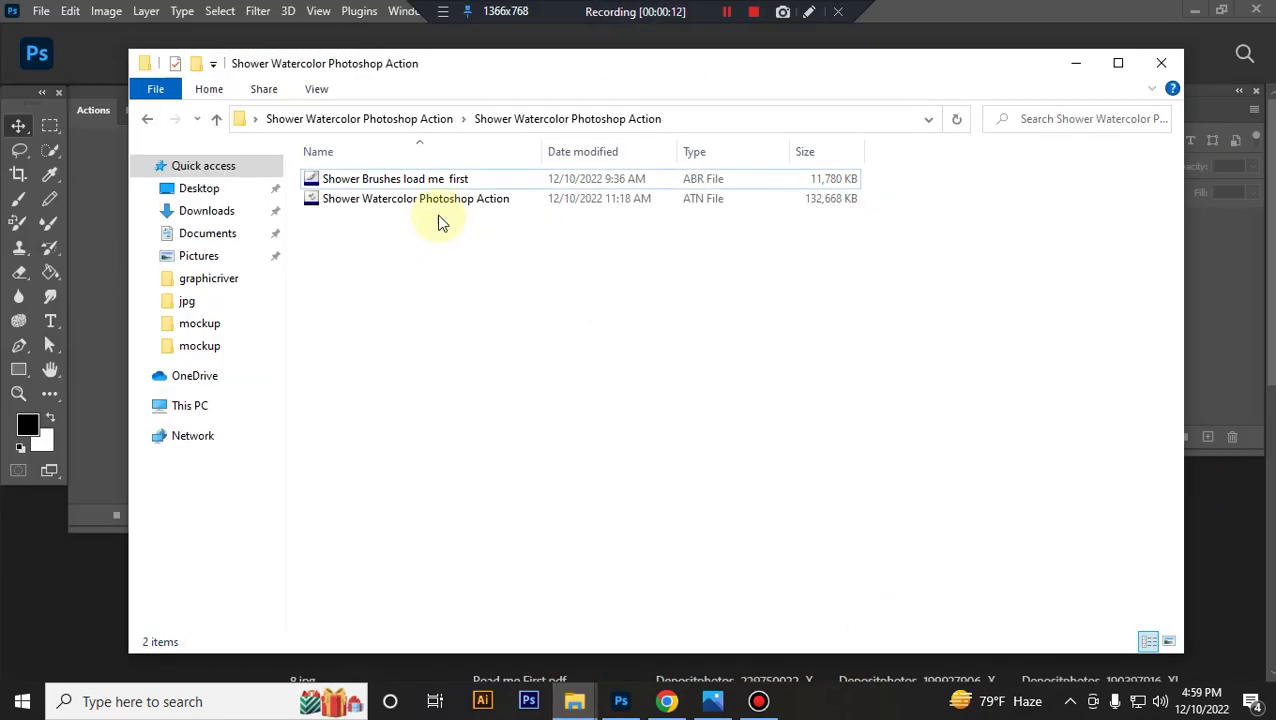
pyautogui.click(496, 204)
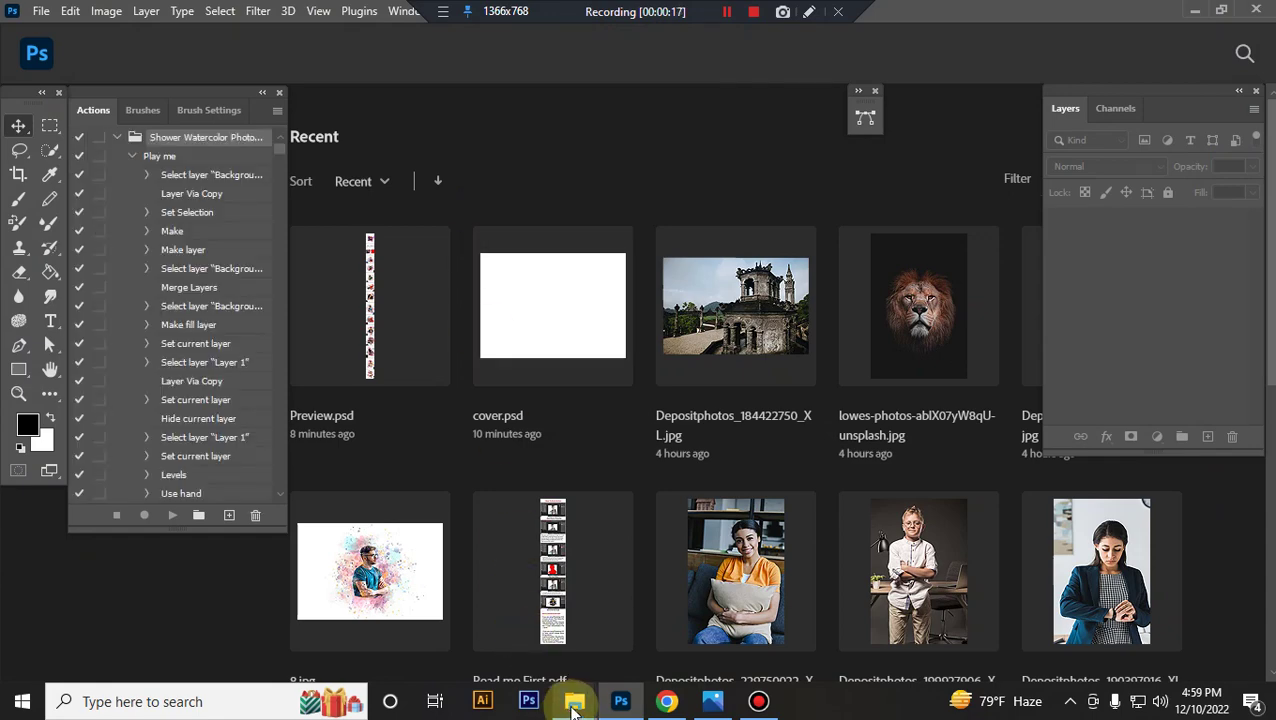
pyautogui.moveTo(574, 702)
pyautogui.click(718, 648)
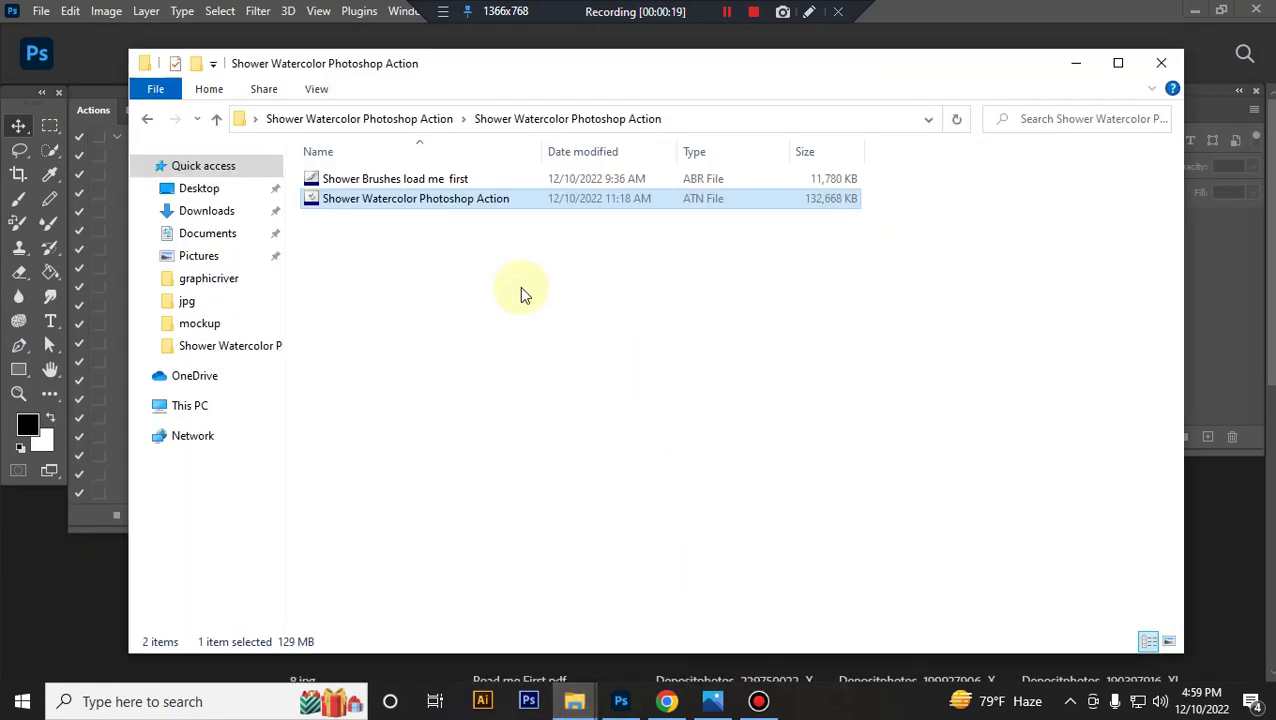
pyautogui.click(492, 182)
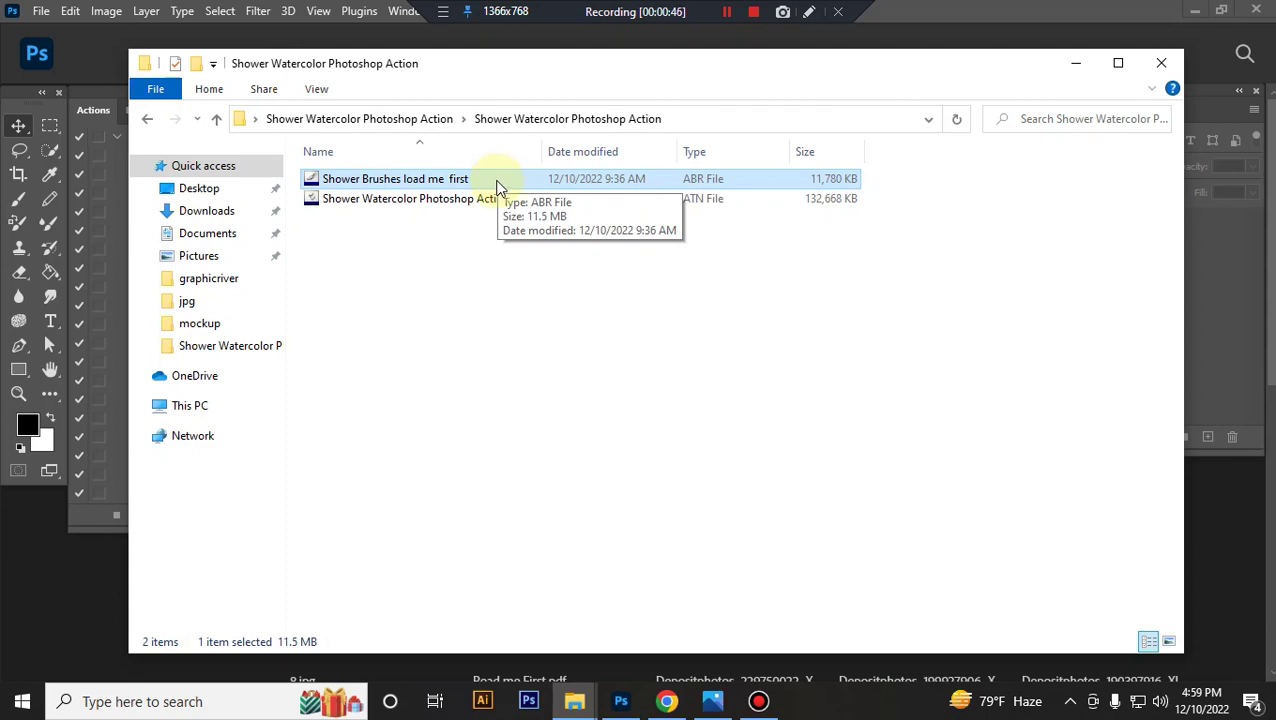
pyautogui.doubleClick(497, 184)
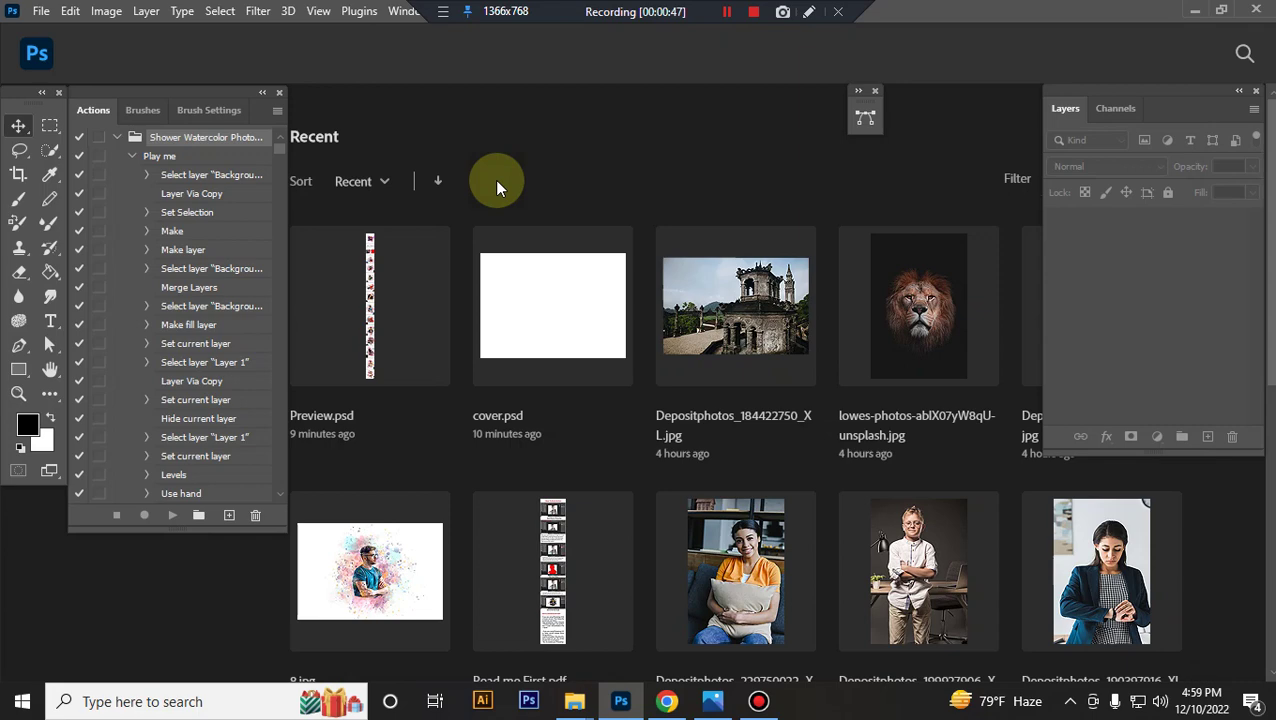
pyautogui.moveTo(574, 701)
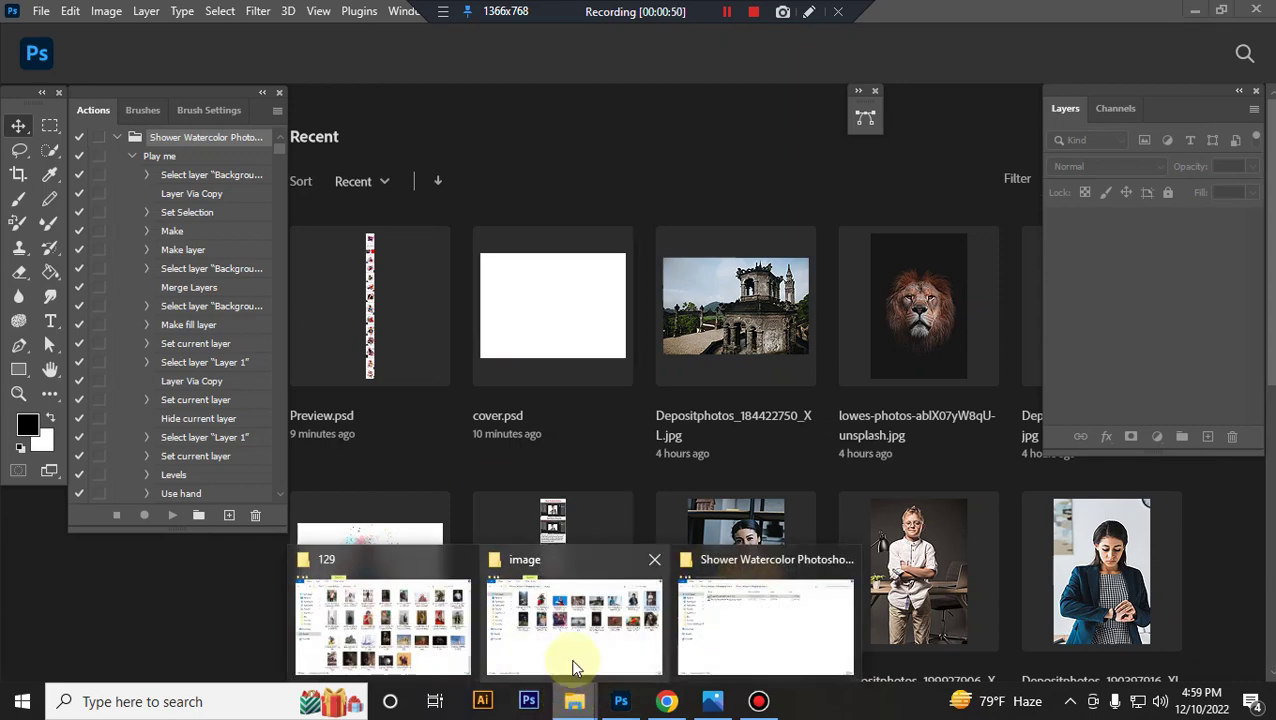
# Step: Drag dog-7604796_1920.jpg from the image folder into Photoshop as a 1920×1920 document
pyautogui.click(575, 668)
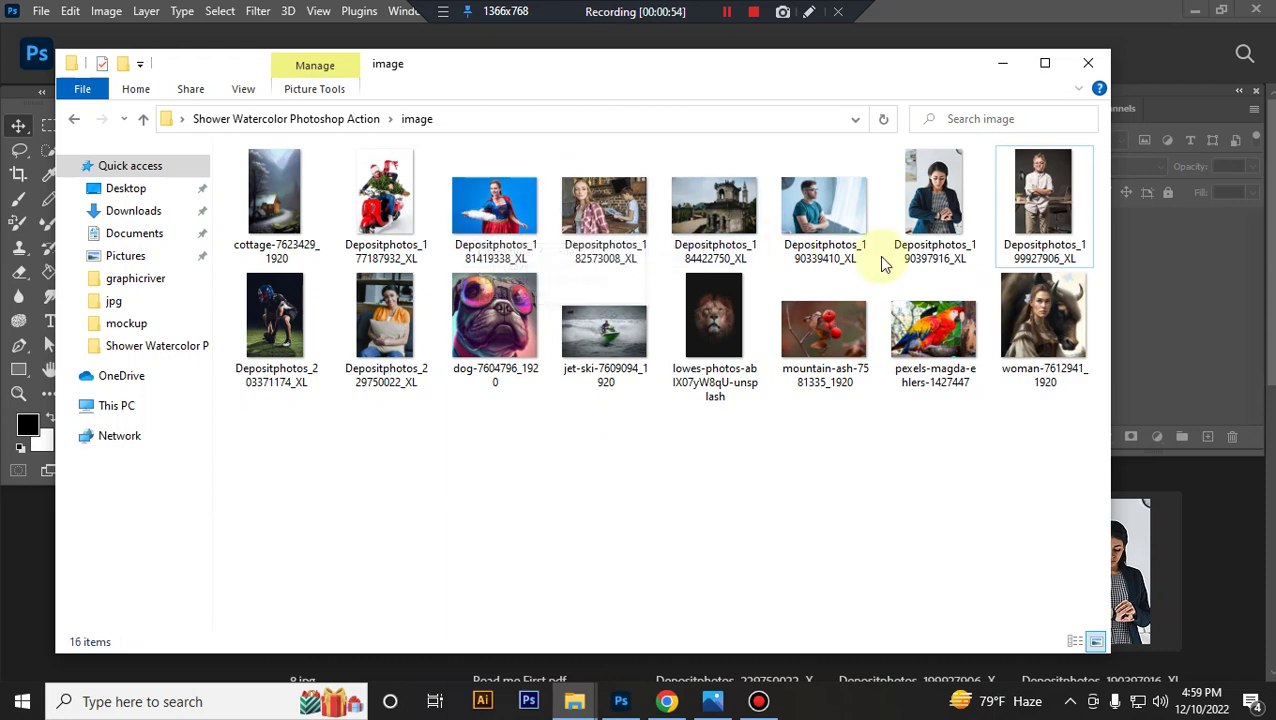
pyautogui.moveTo(495, 318); pyautogui.dragTo(688, 648)
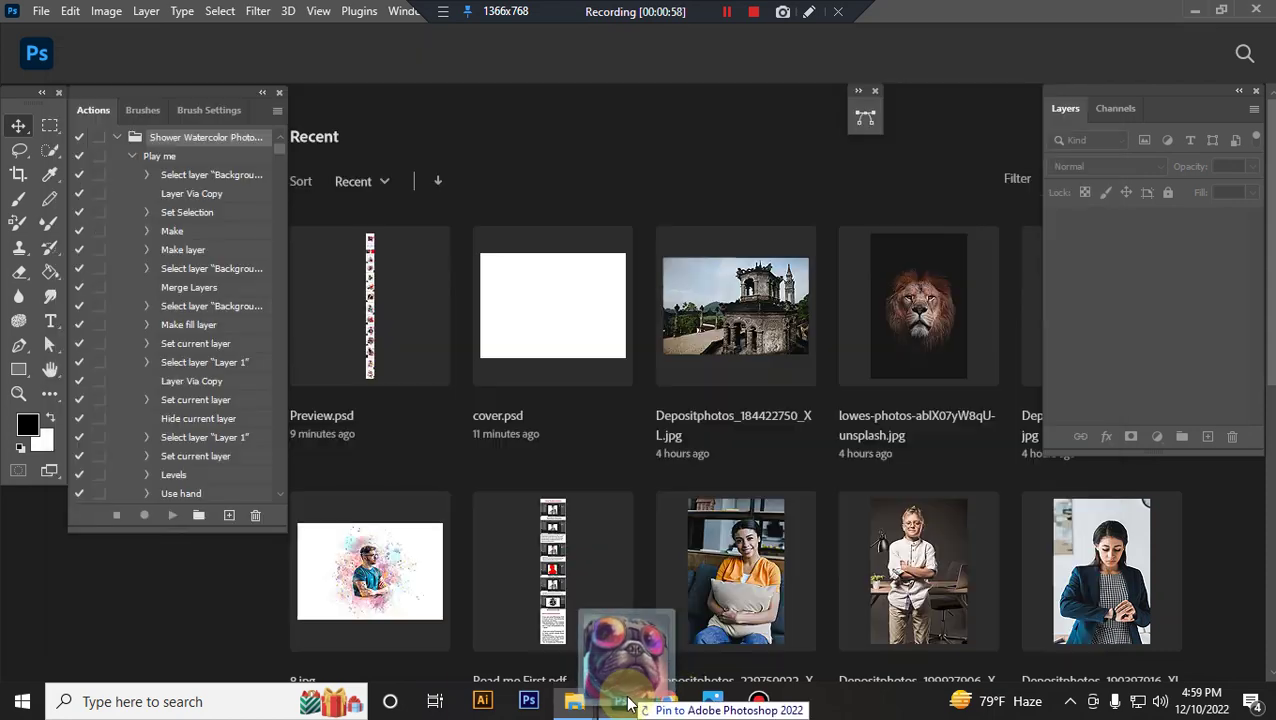
pyautogui.moveTo(688, 646); pyautogui.dragTo(640, 438)
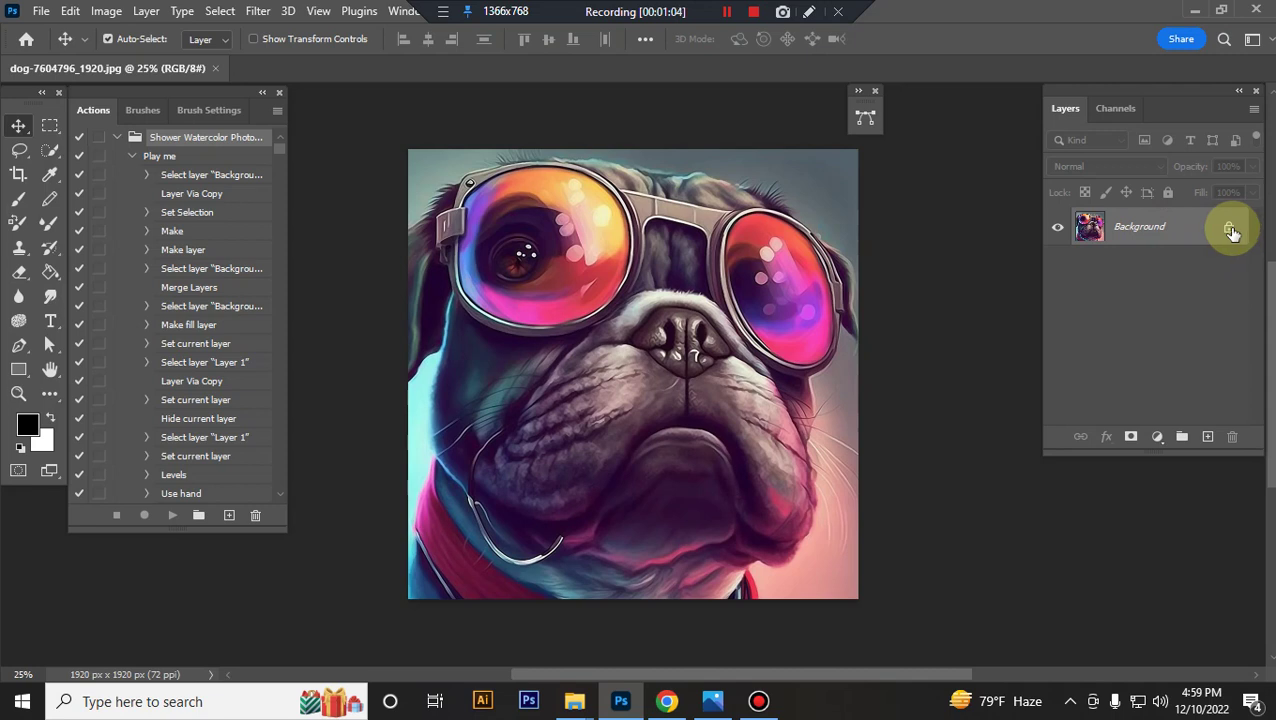
# Step: Leave the image mode unchanged, then use Quick Selection's Select Subject to select the pug
pyautogui.click(107, 14)
pyautogui.moveTo(119, 31)
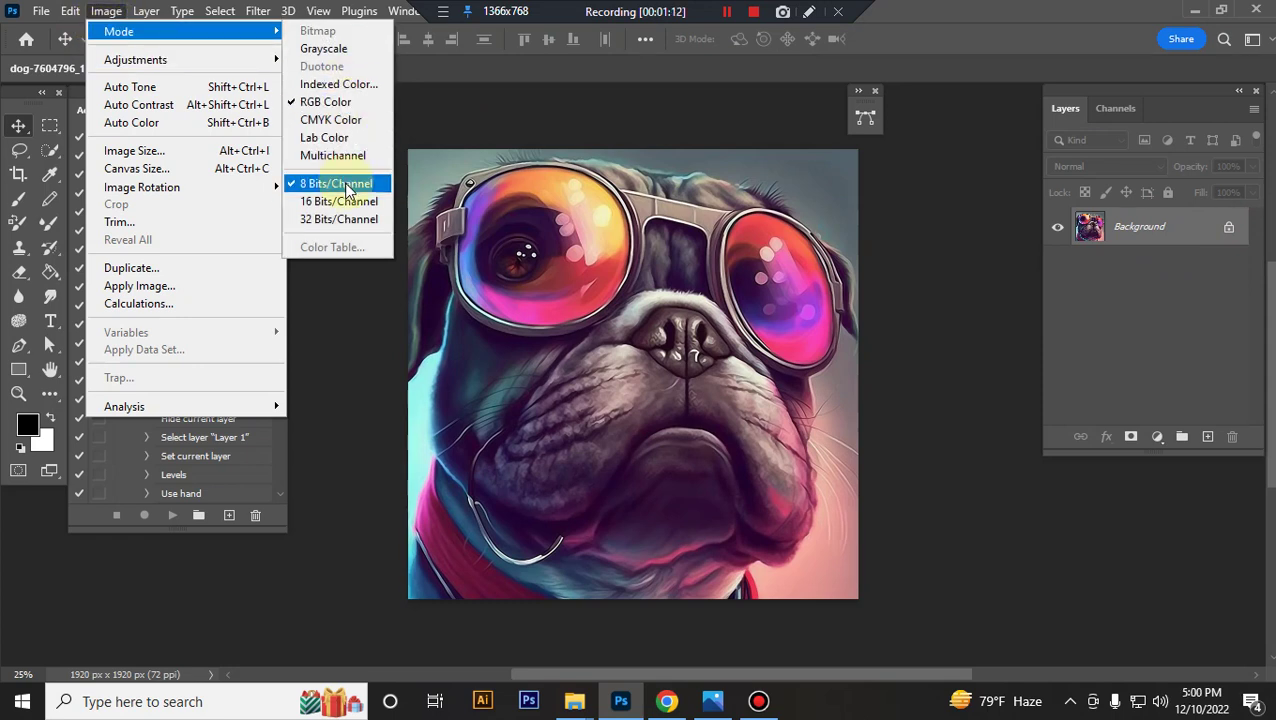
pyautogui.click(1069, 250)
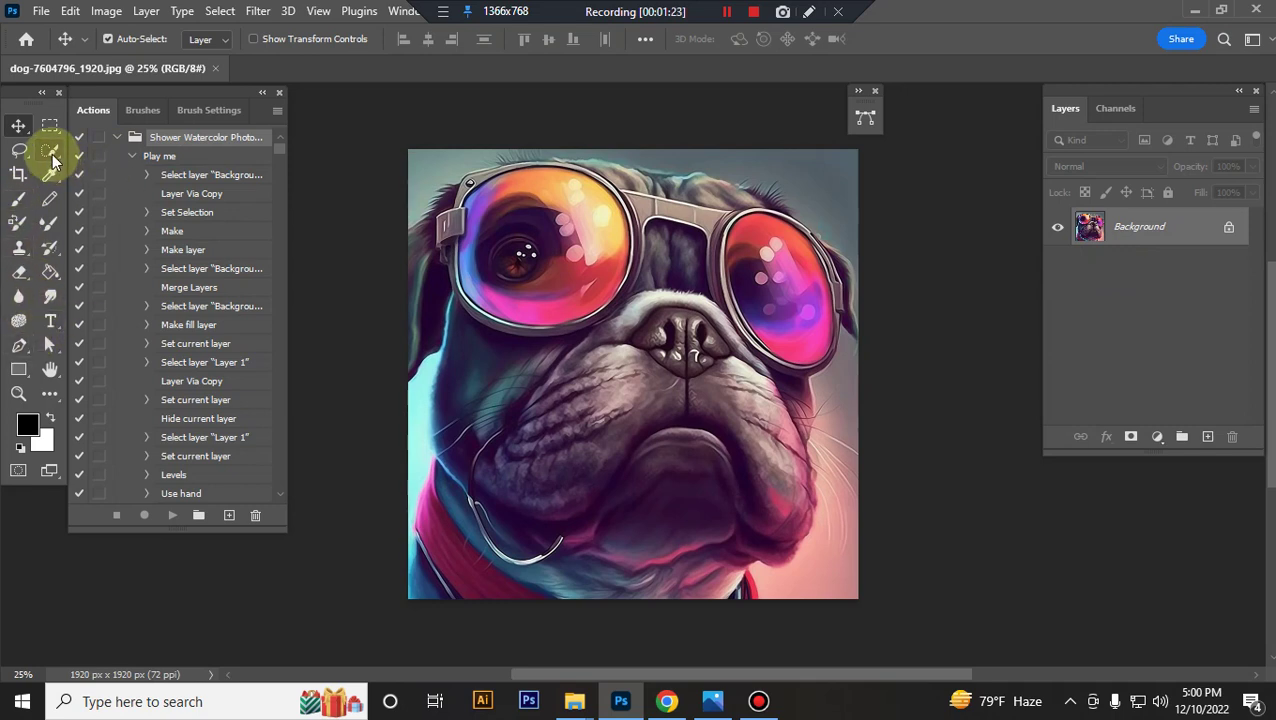
pyautogui.click(52, 155)
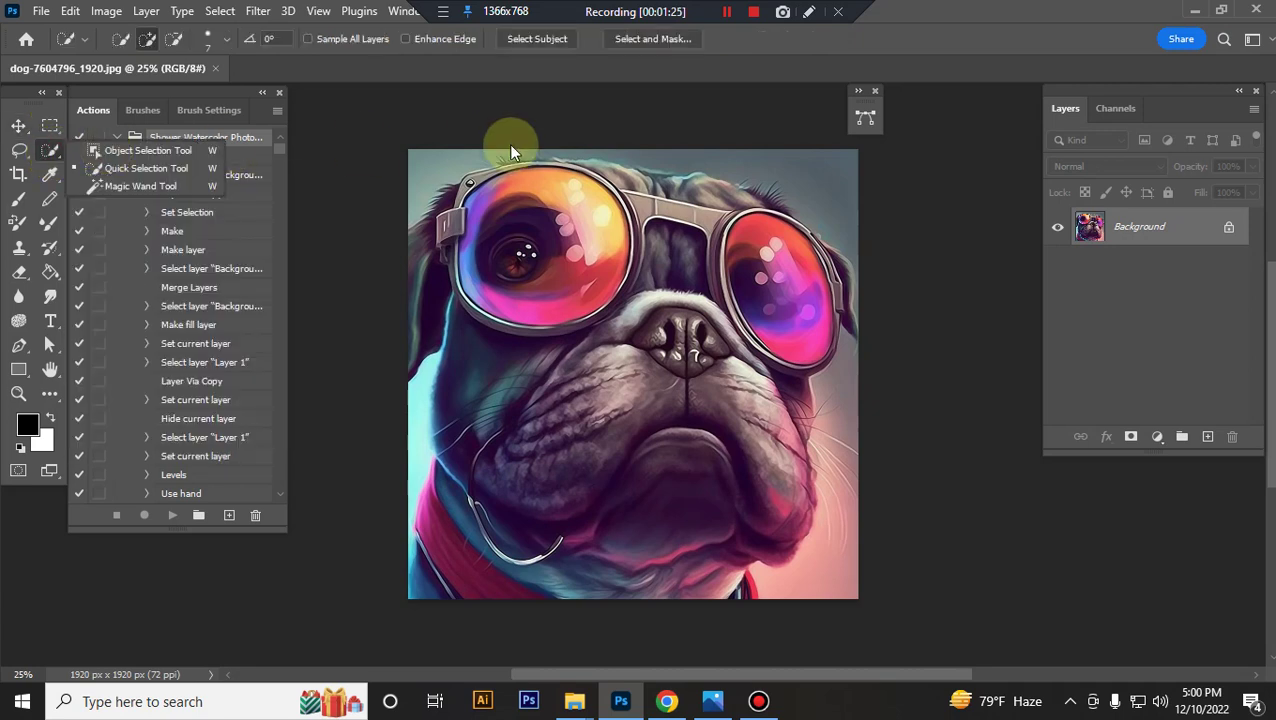
pyautogui.click(537, 40)
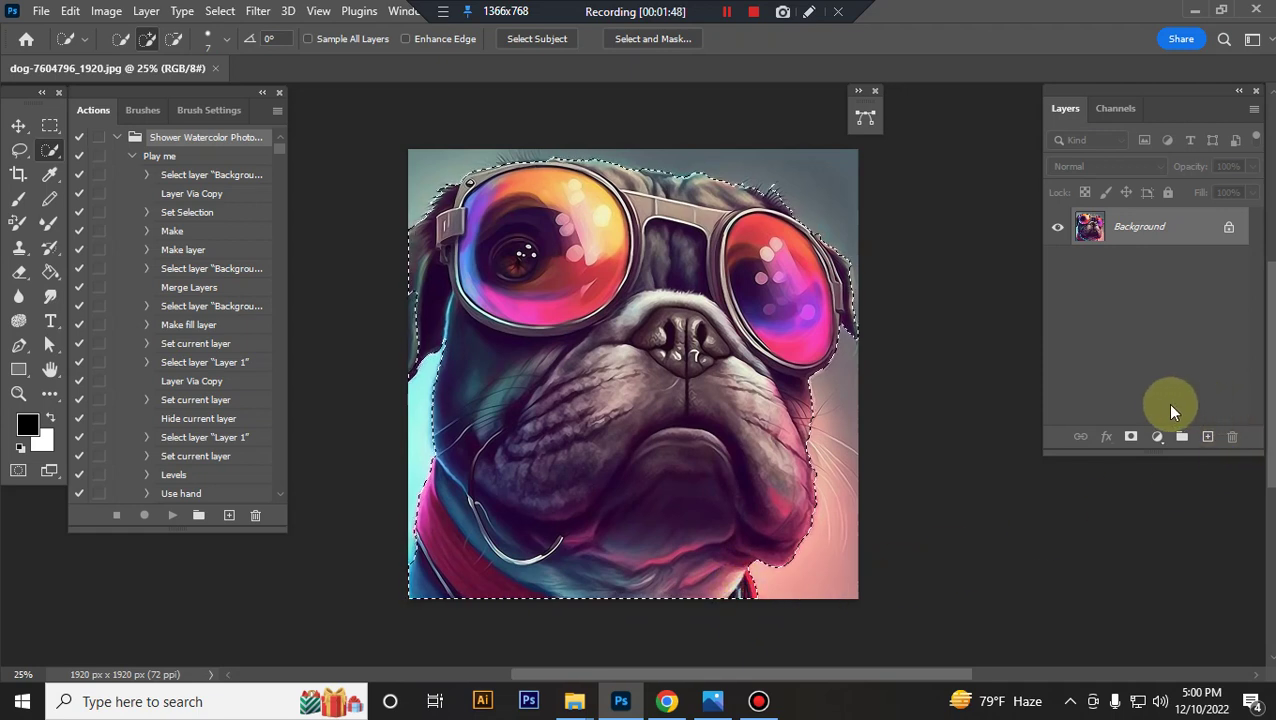
# Step: Add a new empty layer named 'paint'
pyautogui.click(1207, 436)
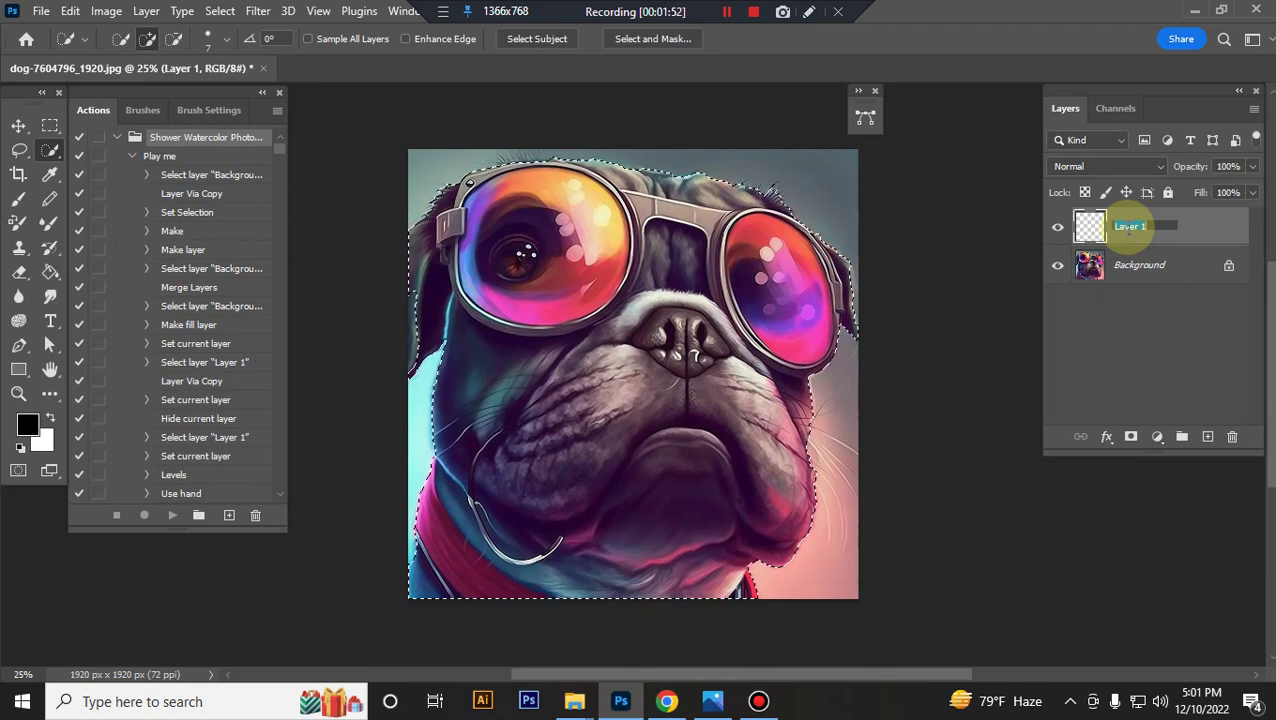
pyautogui.write('paint')
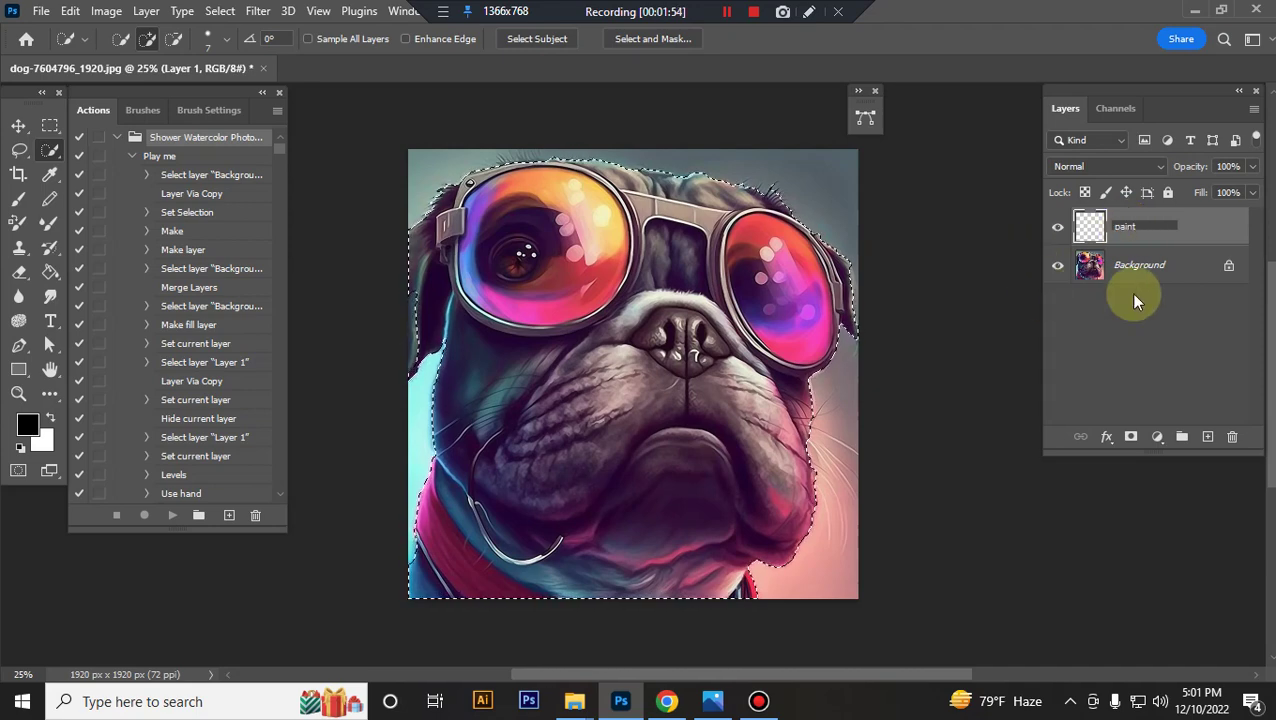
pyautogui.click(1216, 231)
# Step: Fill the pug selection with red #ff0000 using the Paint Bucket, then deselect
pyautogui.click(31, 441)
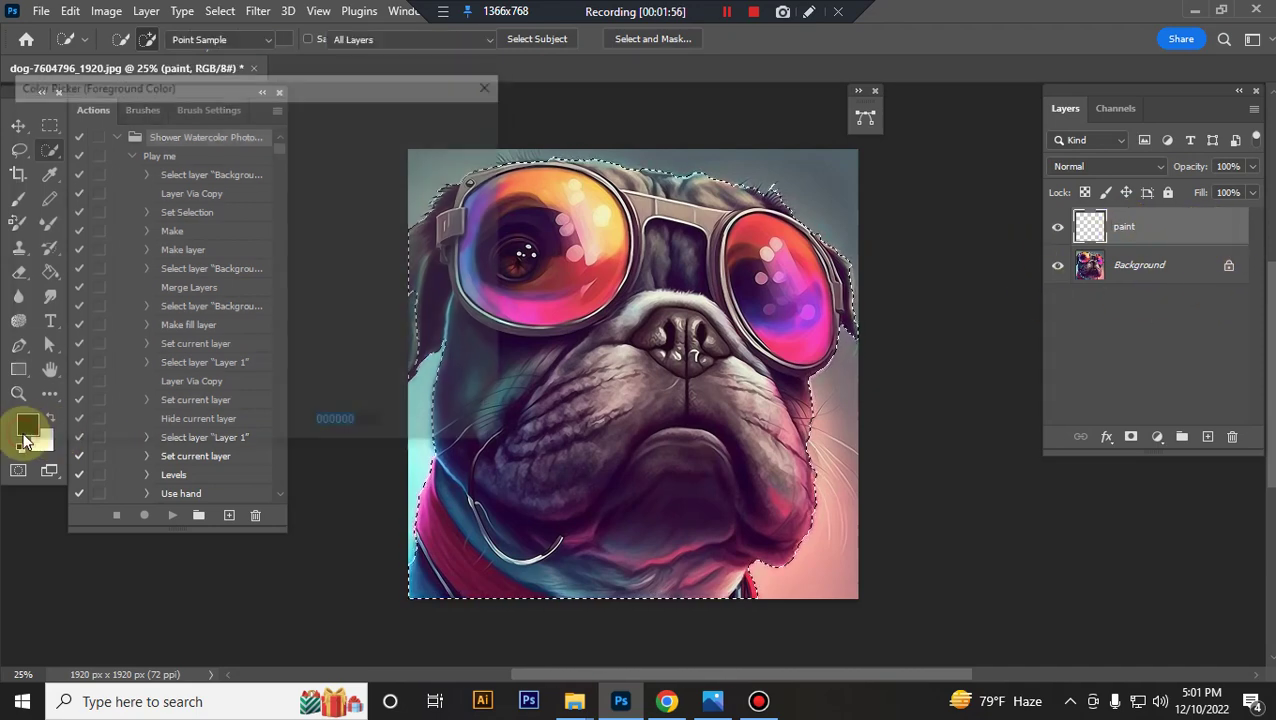
pyautogui.click(254, 129)
pyautogui.click(430, 122)
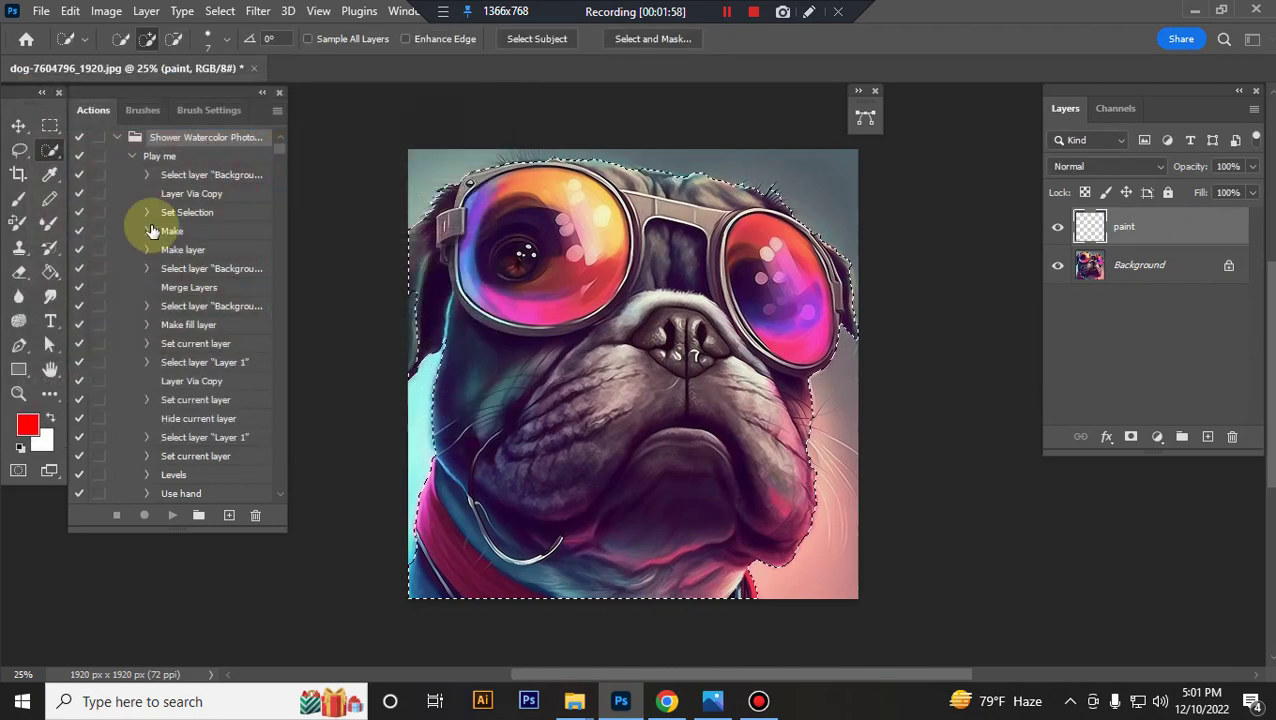
pyautogui.click(50, 271)
pyautogui.click(595, 349)
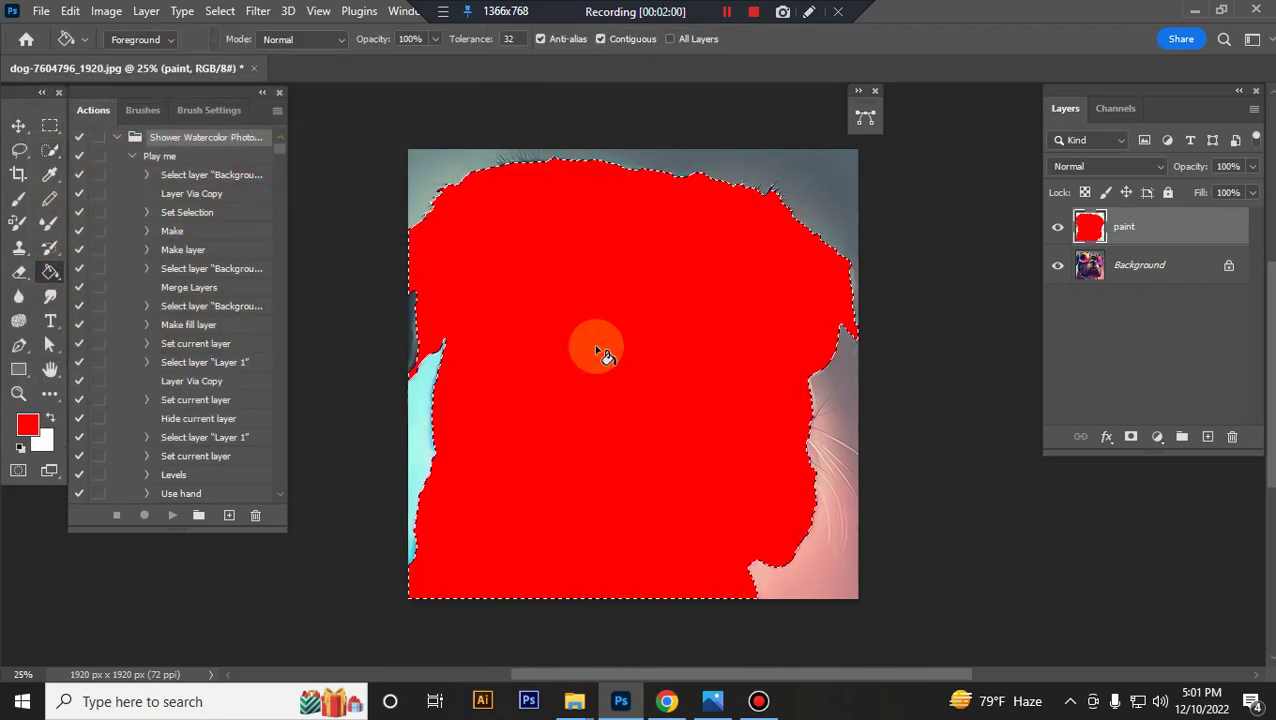
pyautogui.hotkey('ctrl', 'd')
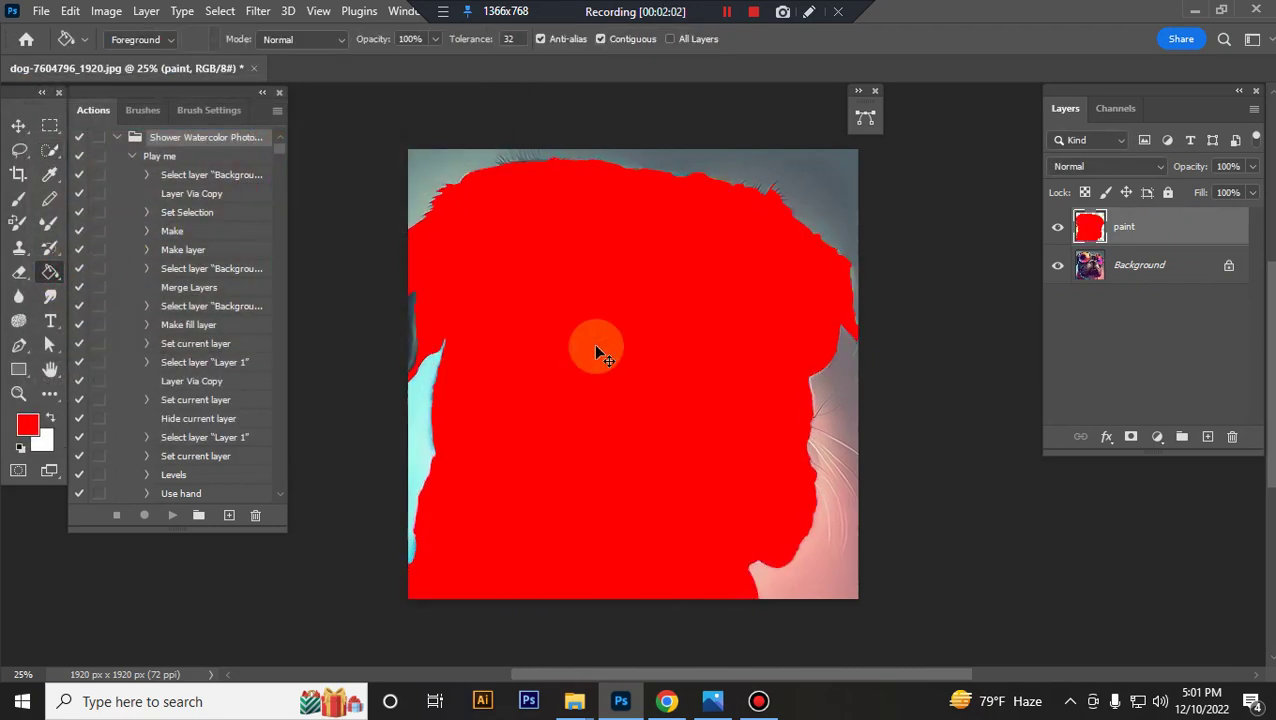
# Step: Erase red paint along the canvas bottom with a 150 px standard Eraser
pyautogui.click(19, 127)
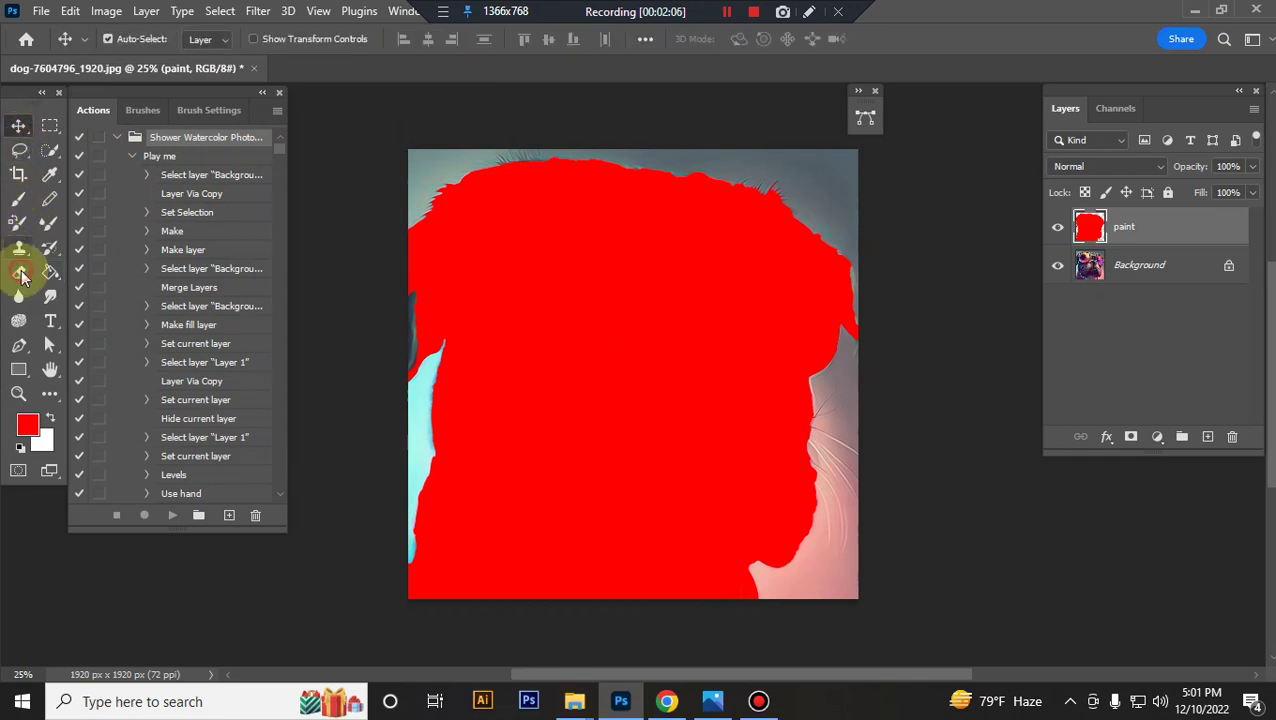
pyautogui.click(19, 272)
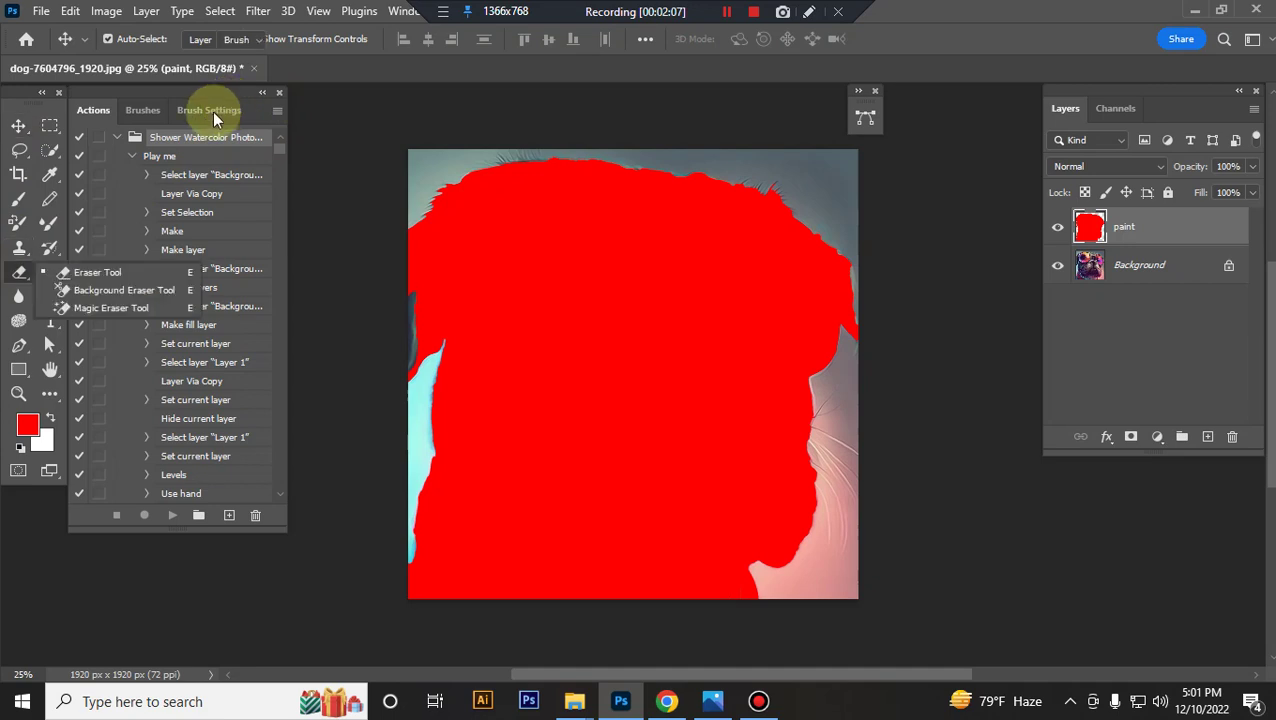
pyautogui.click(85, 276)
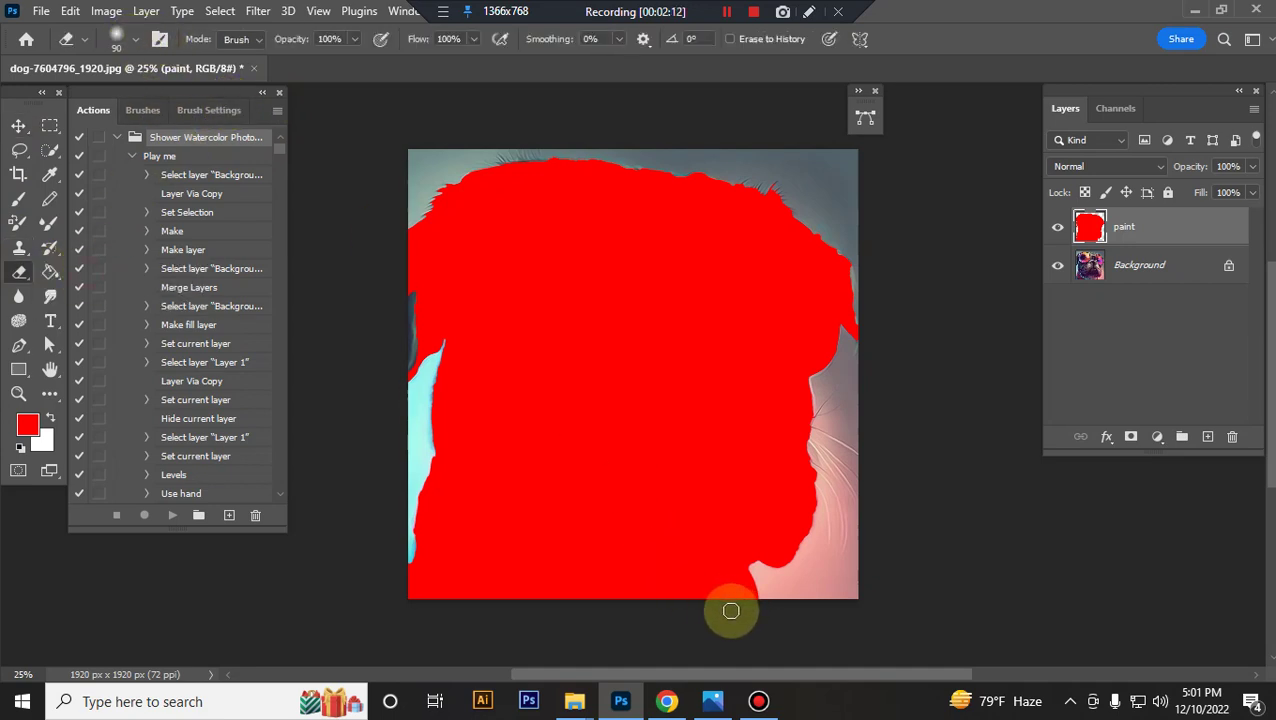
pyautogui.press(']')
pyautogui.press(']')
pyautogui.press(']')
pyautogui.moveTo(745, 617); pyautogui.dragTo(402, 581)
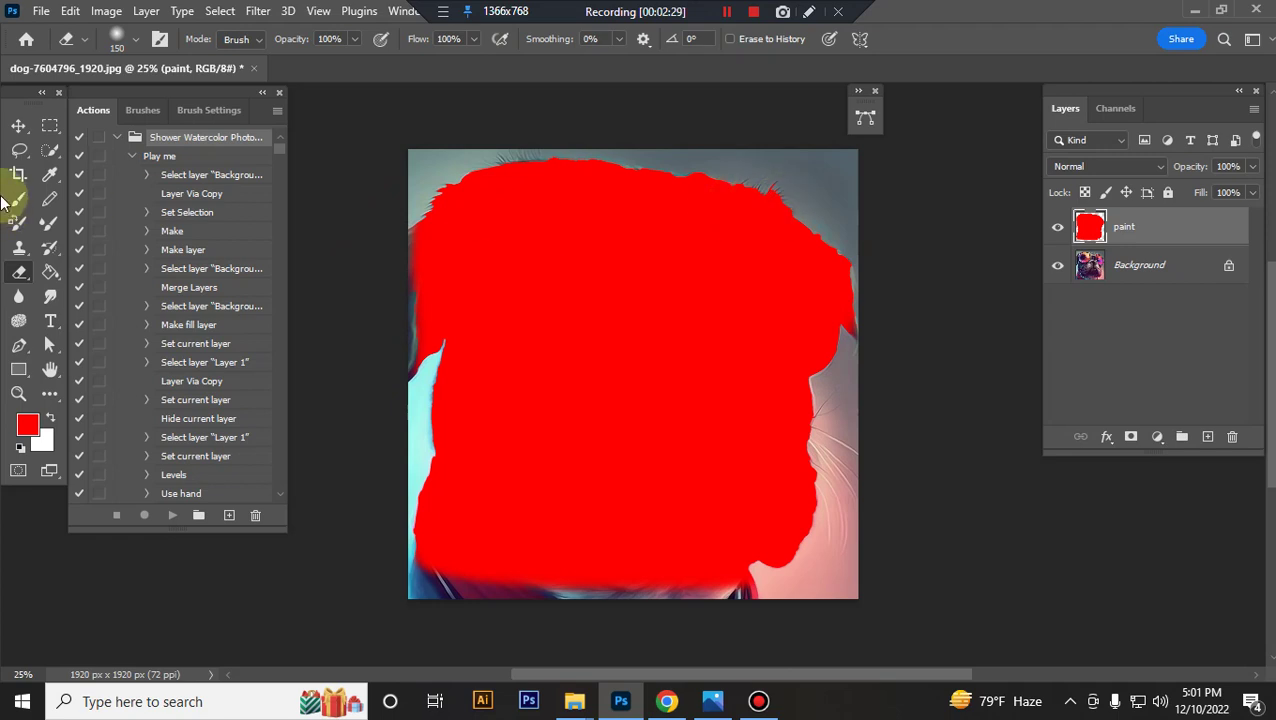
# Step: Crop the canvas out to 3000 × 2000 px, expanding the crop area around the pug
pyautogui.click(24, 175)
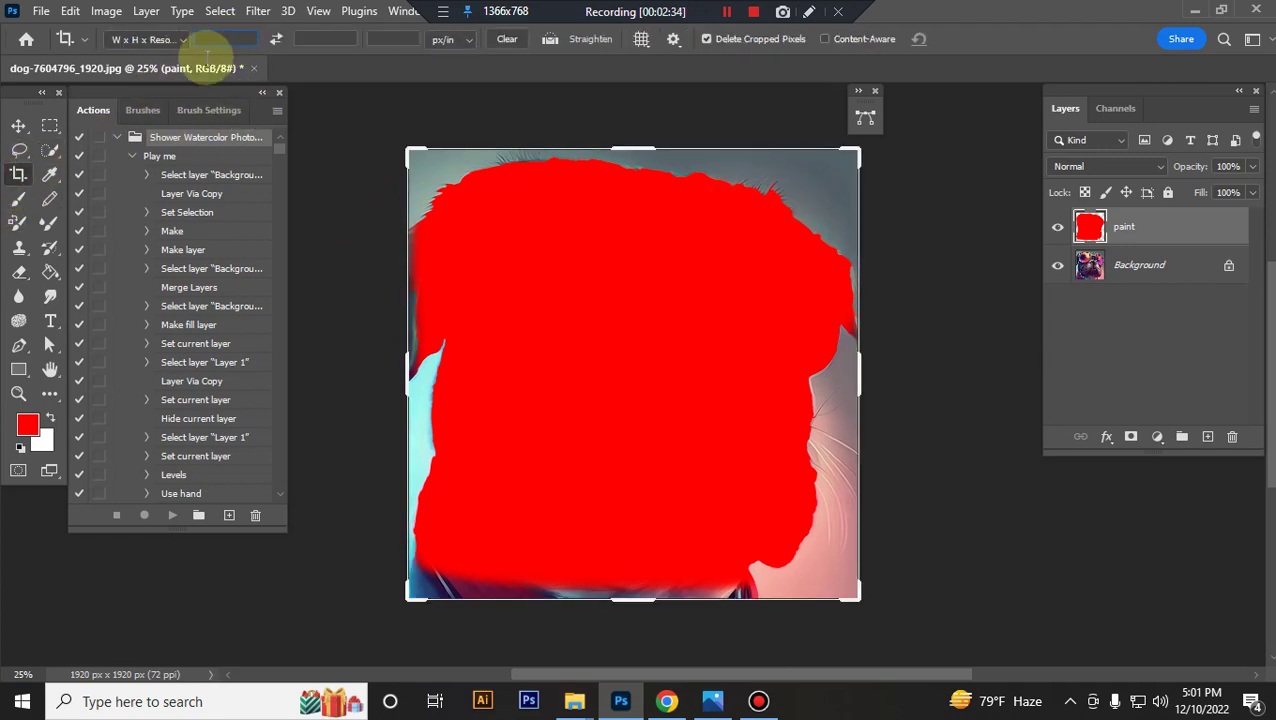
pyautogui.write('3000')
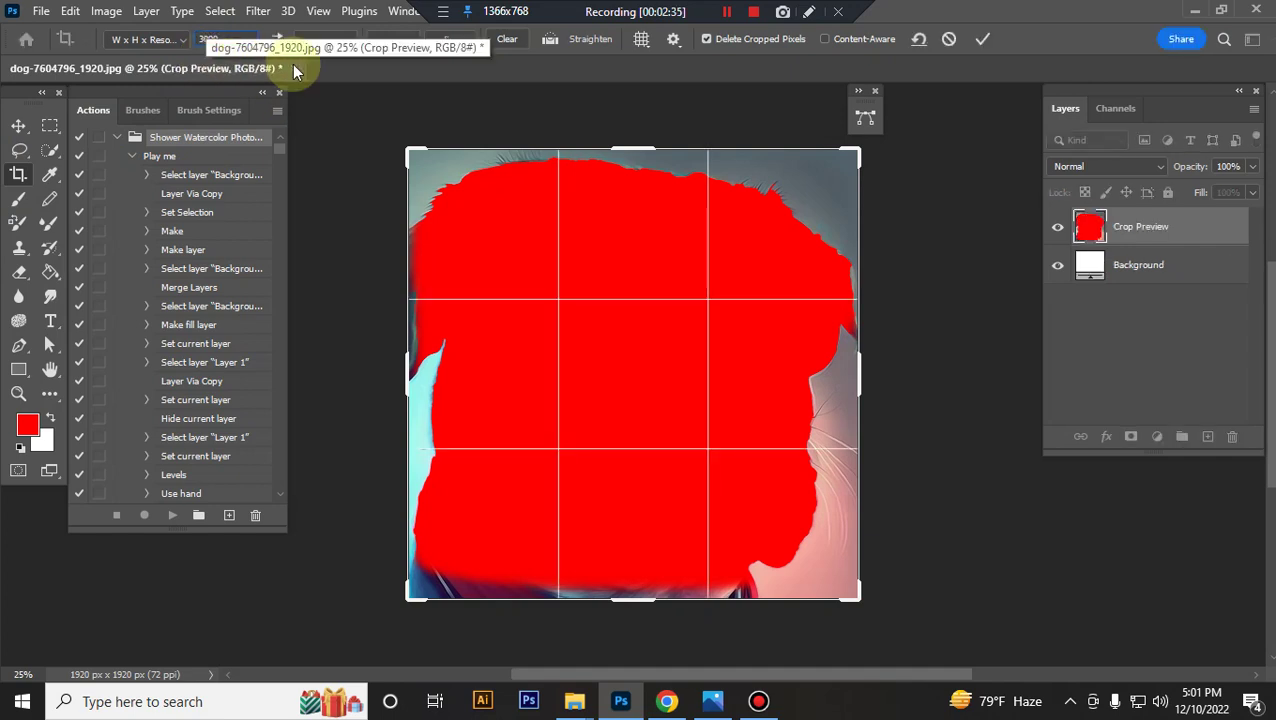
pyautogui.click(328, 40)
pyautogui.write('20')
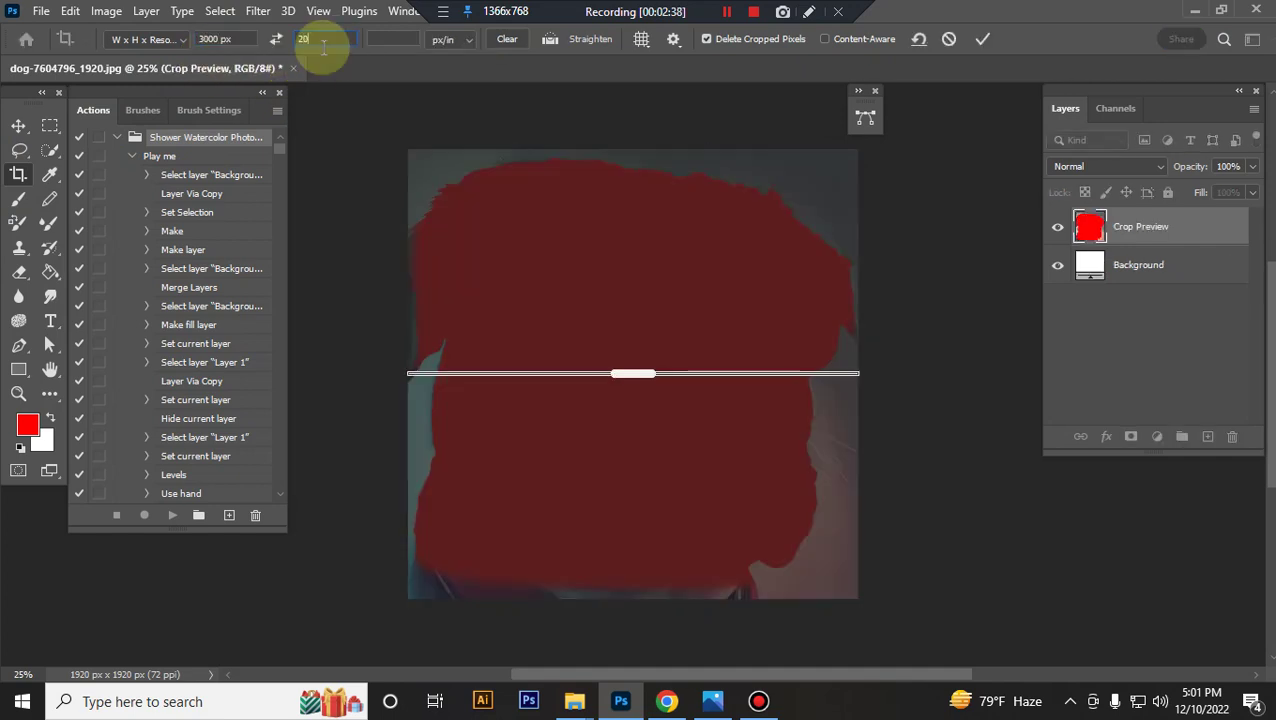
pyautogui.write('00')
pyautogui.click(395, 38)
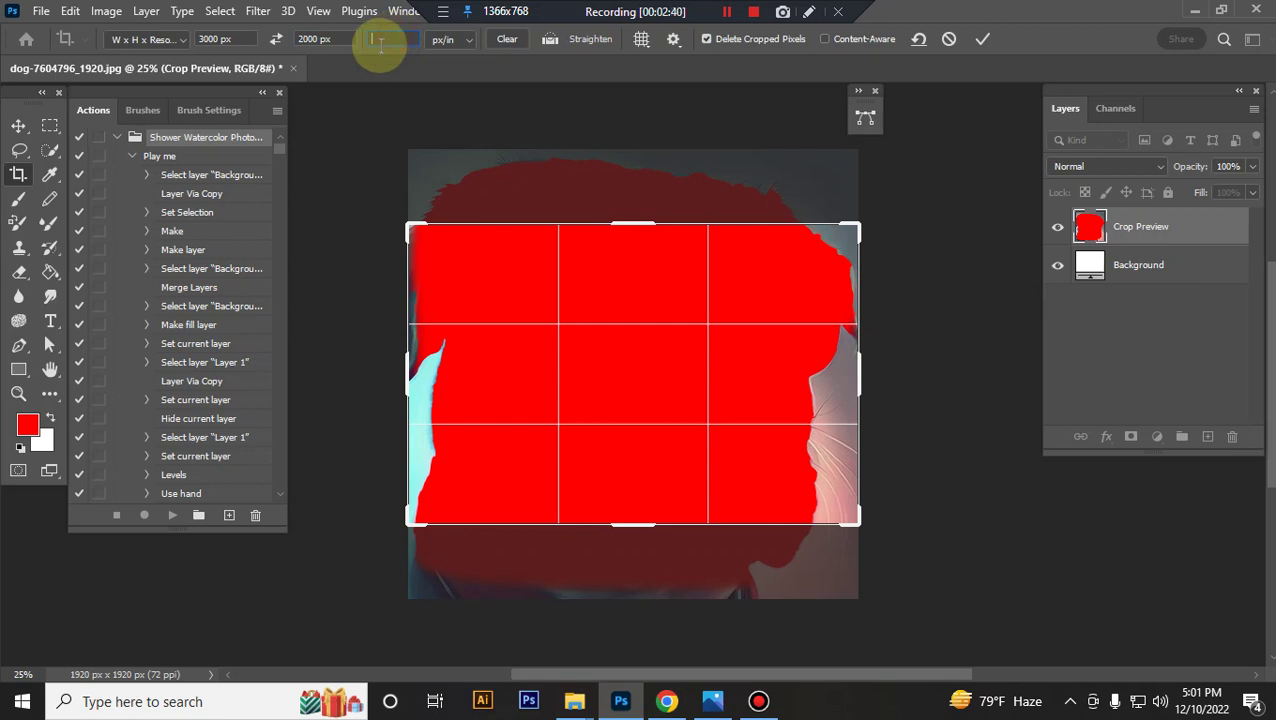
pyautogui.write('72')
pyautogui.click(669, 461)
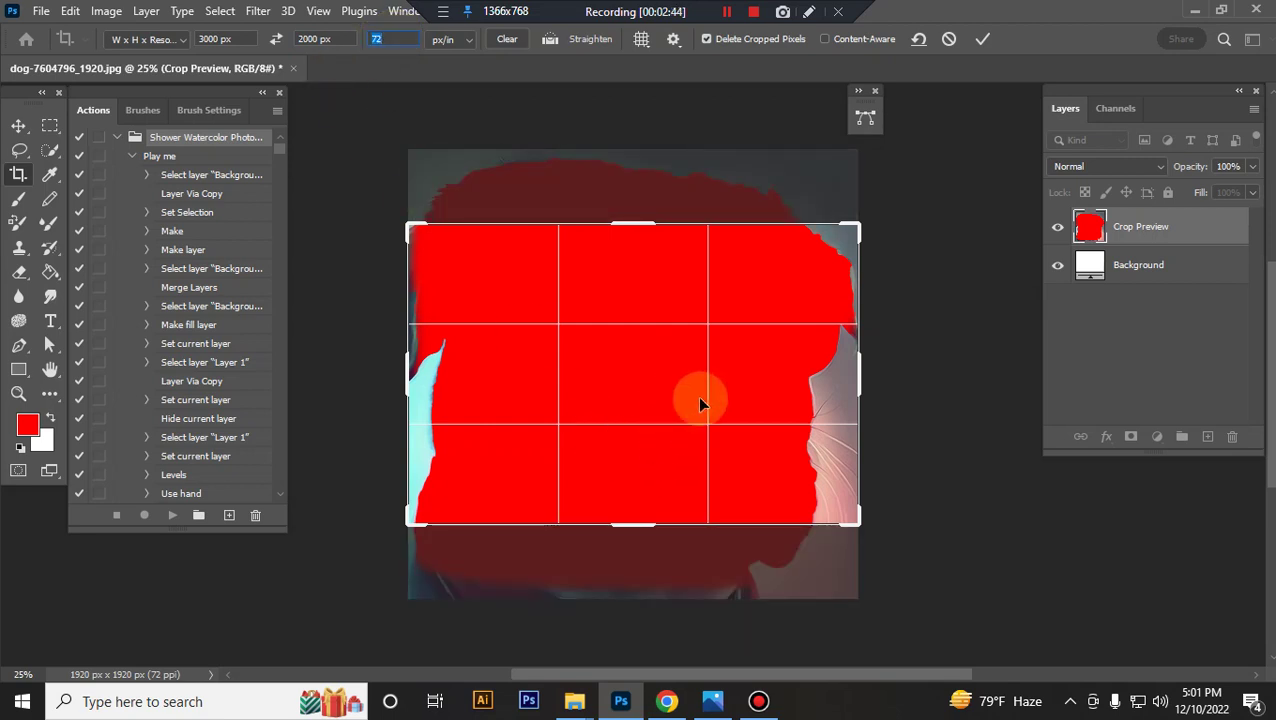
pyautogui.moveTo(637, 212); pyautogui.dragTo(638, 157)
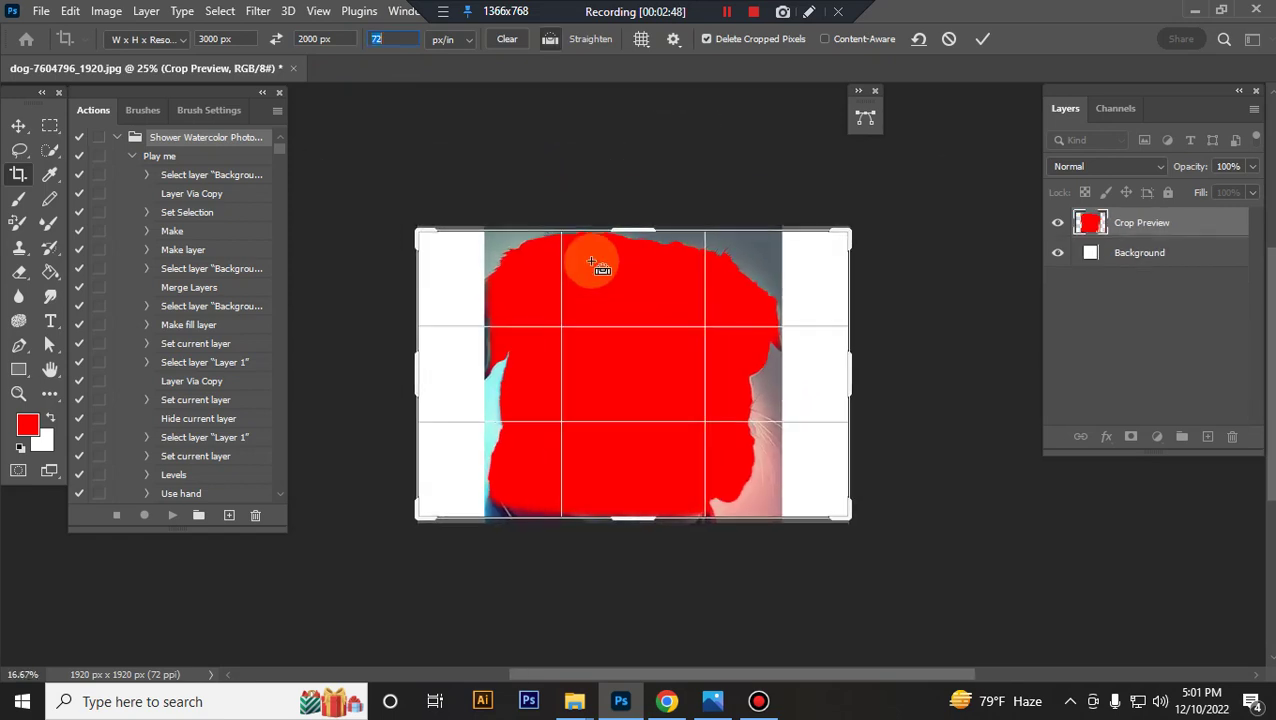
pyautogui.hotkey('ctrl', '-')
pyautogui.hotkey('ctrl', '-')
pyautogui.hotkey('ctrl', '-')
pyautogui.moveTo(626, 300); pyautogui.dragTo(644, 213)
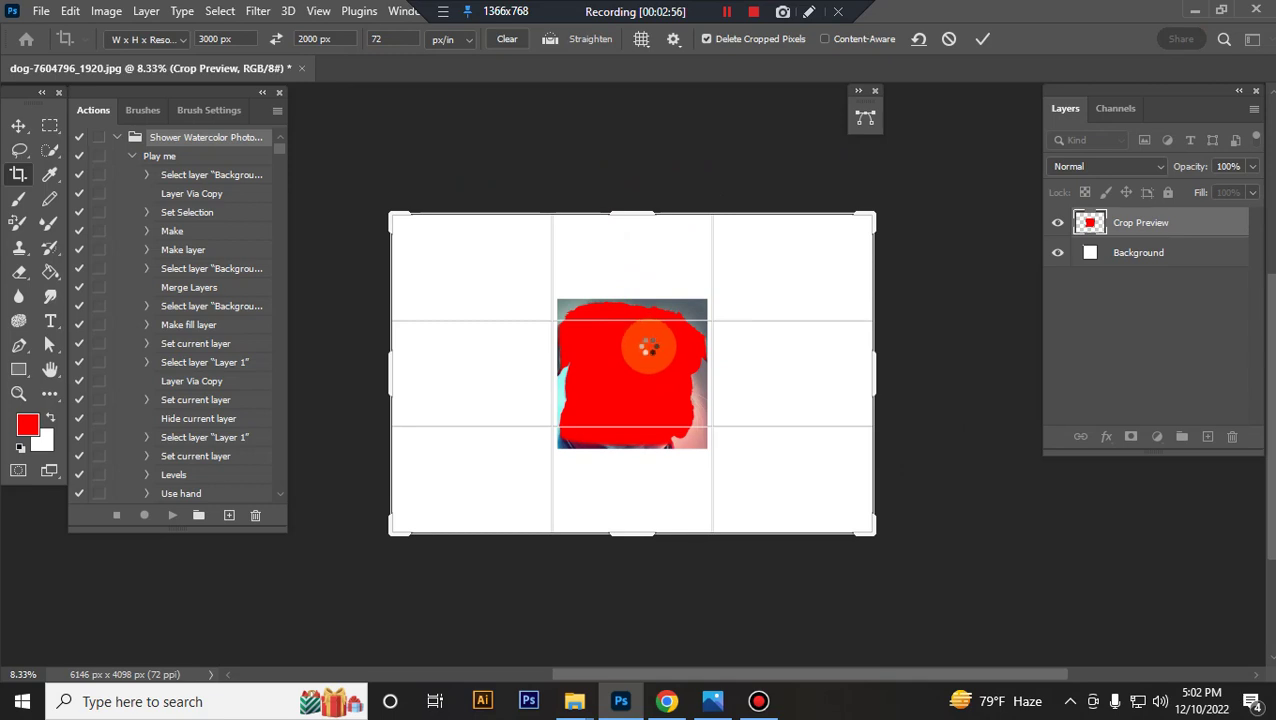
pyautogui.click(18, 125)
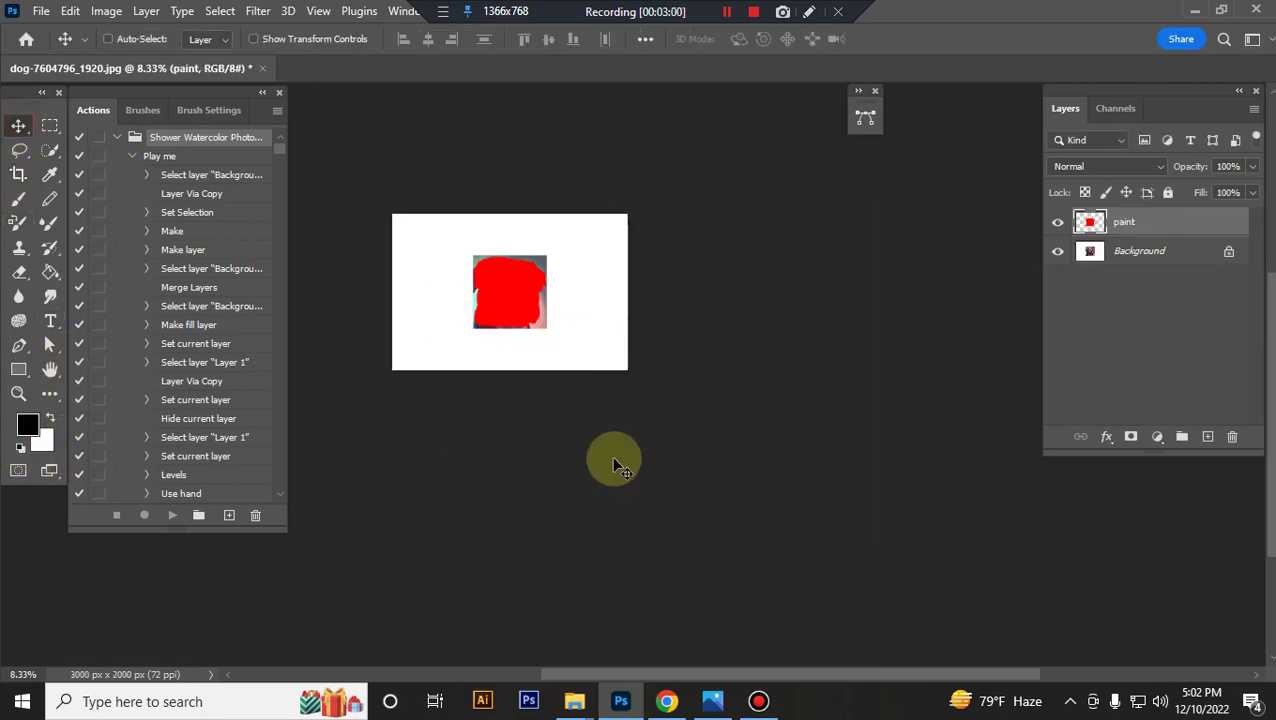
# Step: Zoom in and hide the red paint layer to reveal the pug photo
pyautogui.hotkey('ctrl', '+')
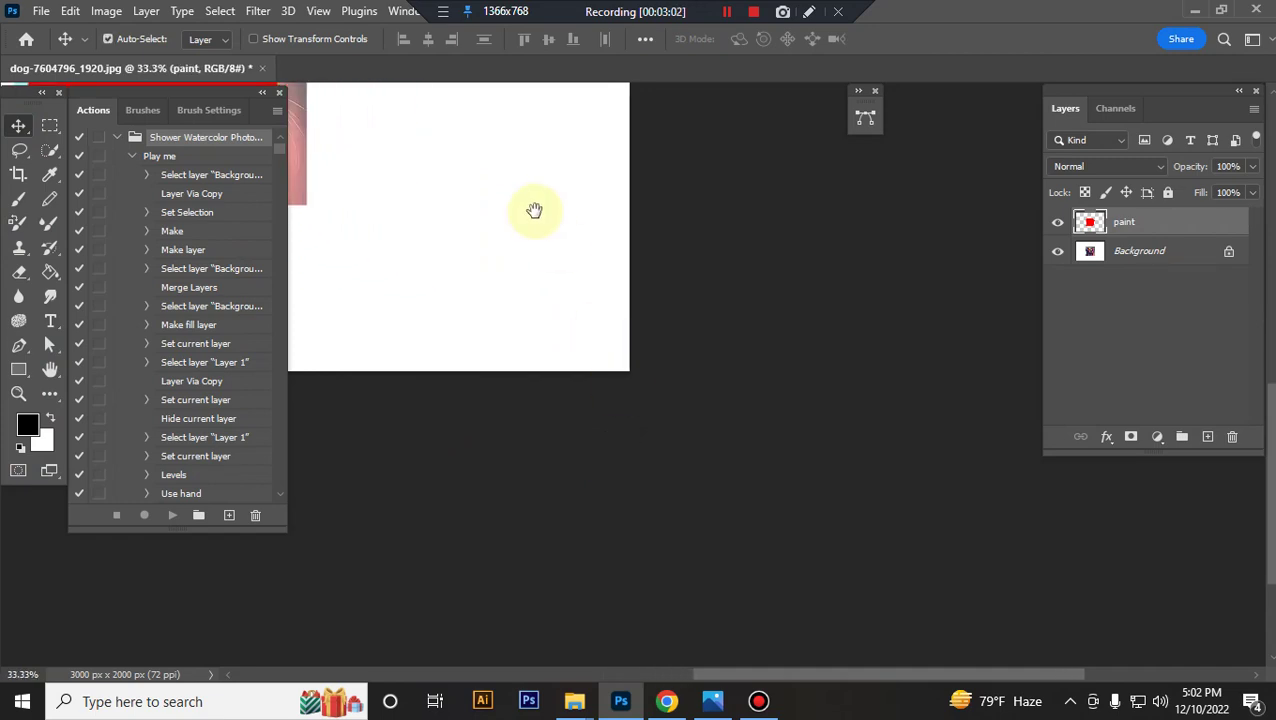
pyautogui.hotkey('ctrl', '+')
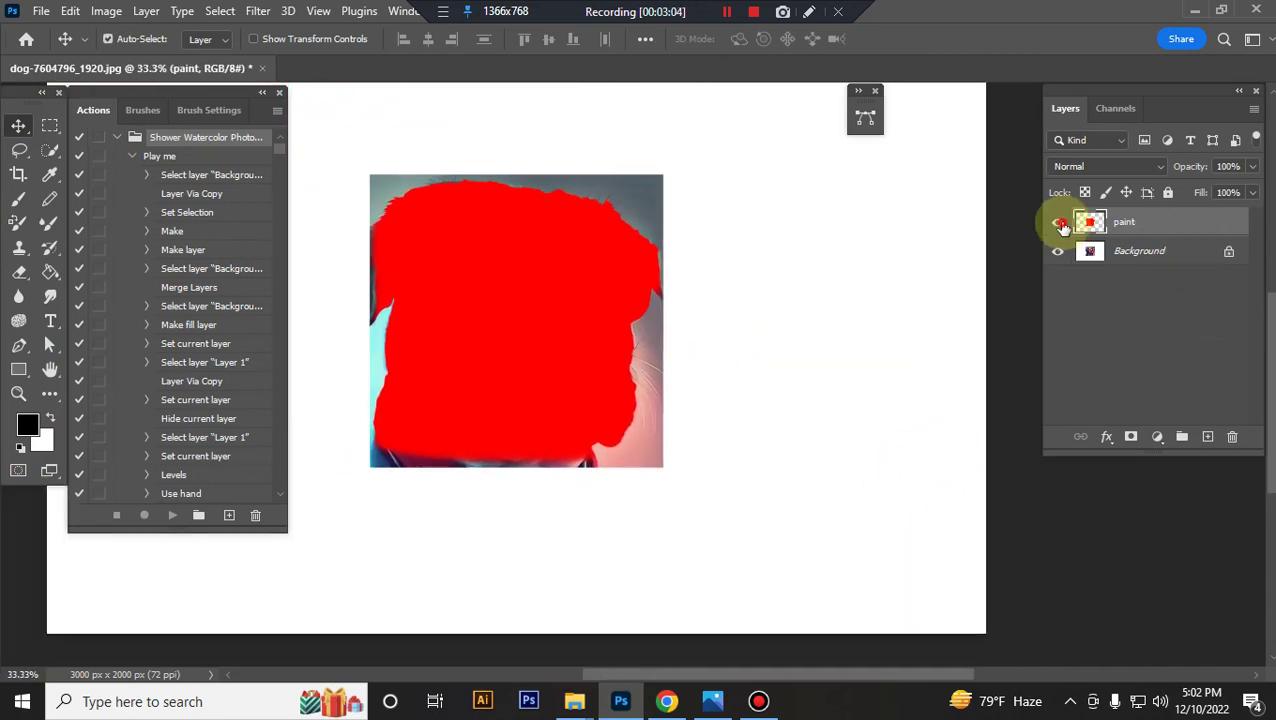
pyautogui.click(1057, 222)
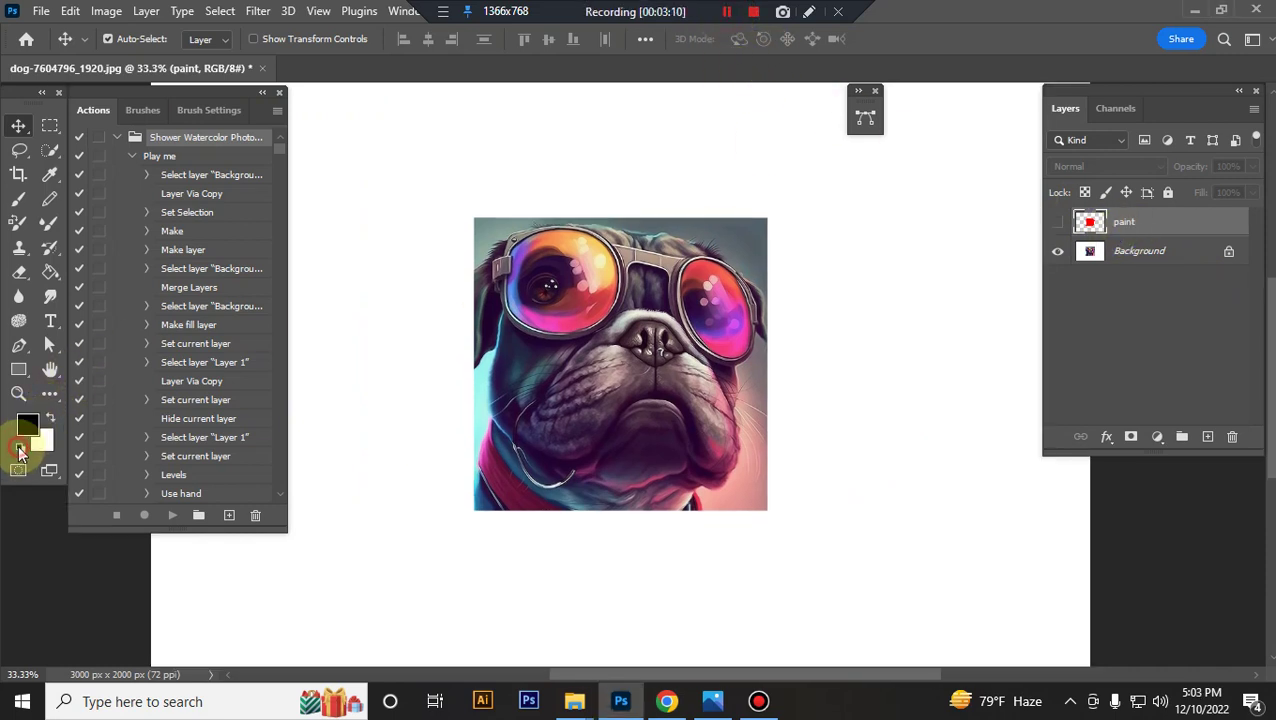
# Step: Play the 'Play me' watercolor action and dab scatter-brush marks on the pug's face
pyautogui.click(160, 156)
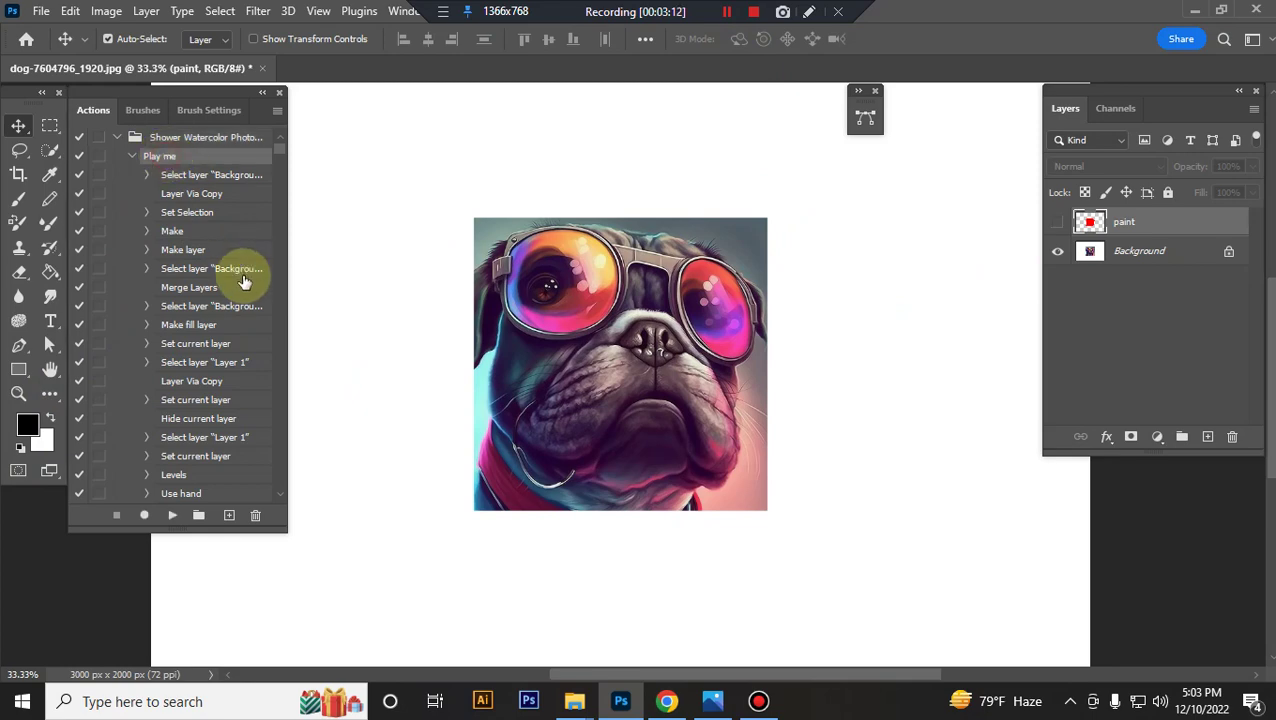
pyautogui.click(172, 515)
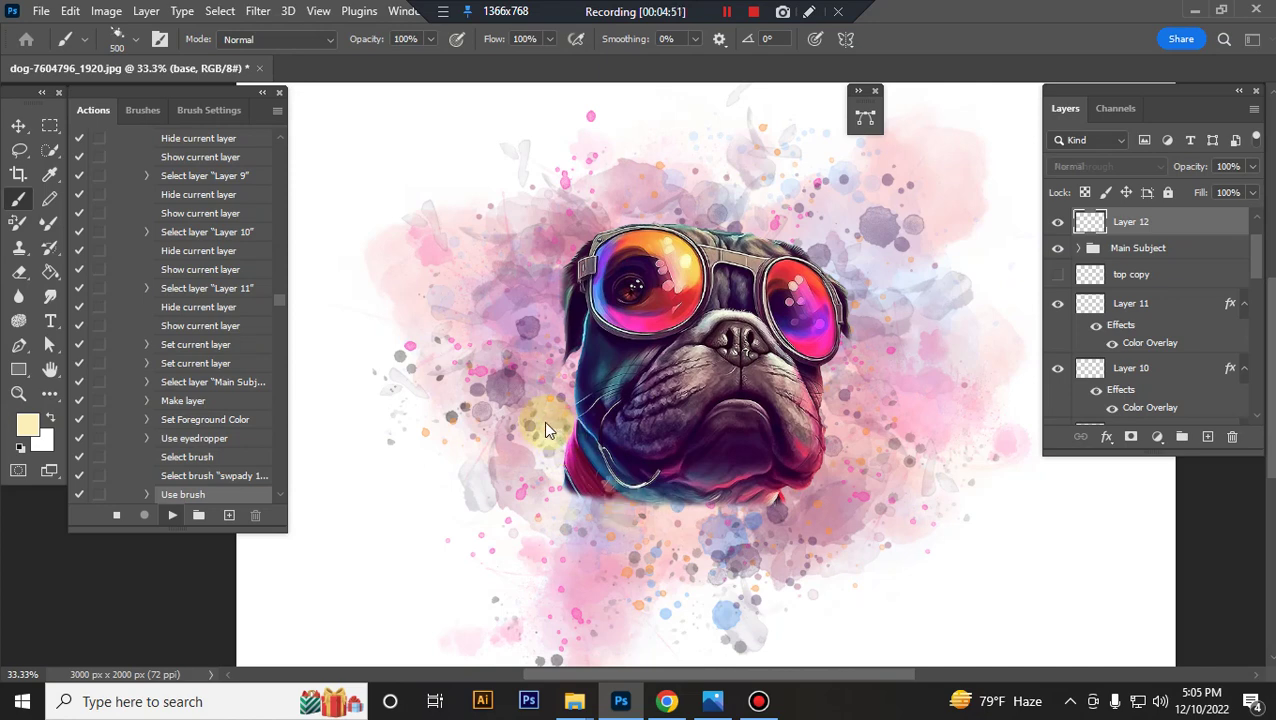
pyautogui.click(545, 428)
pyautogui.click(545, 426)
pyautogui.click(545, 426)
pyautogui.click(545, 426)
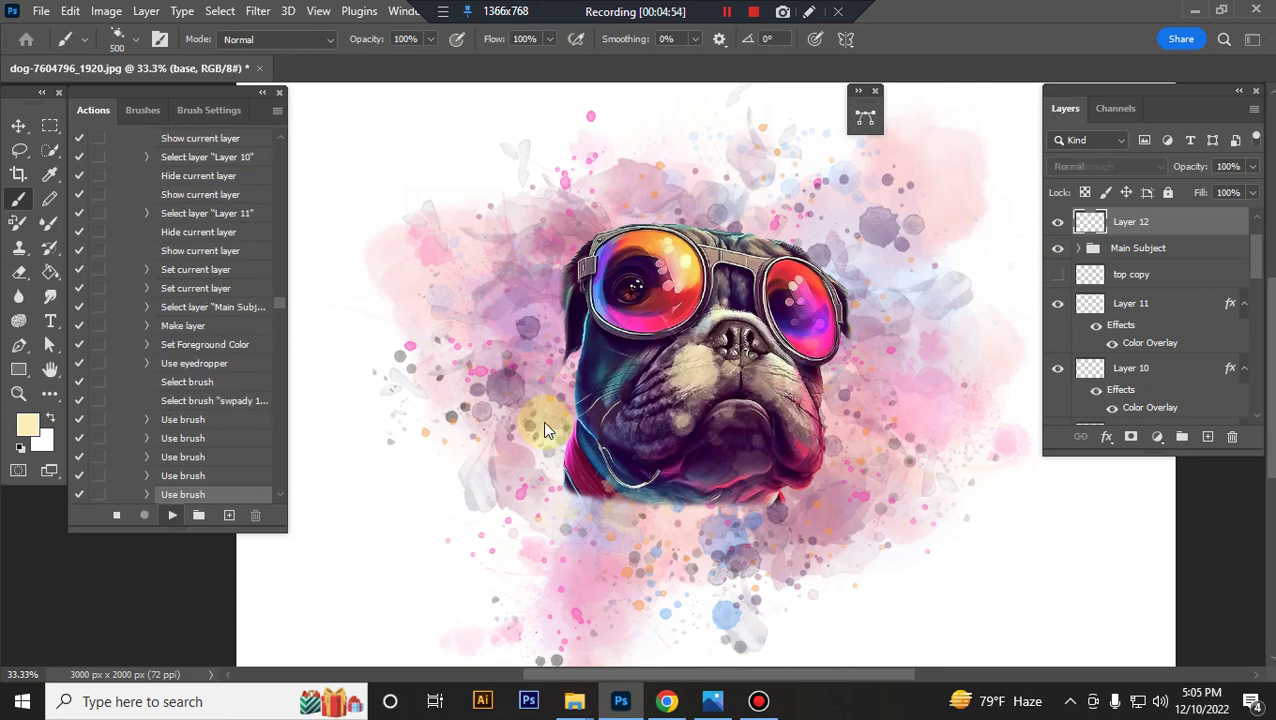
pyautogui.click(543, 427)
# Step: Add more scatter-brush dabs over the face and sunglasses, then continue the action
pyautogui.click(543, 430)
pyautogui.click(543, 430)
pyautogui.click(543, 430)
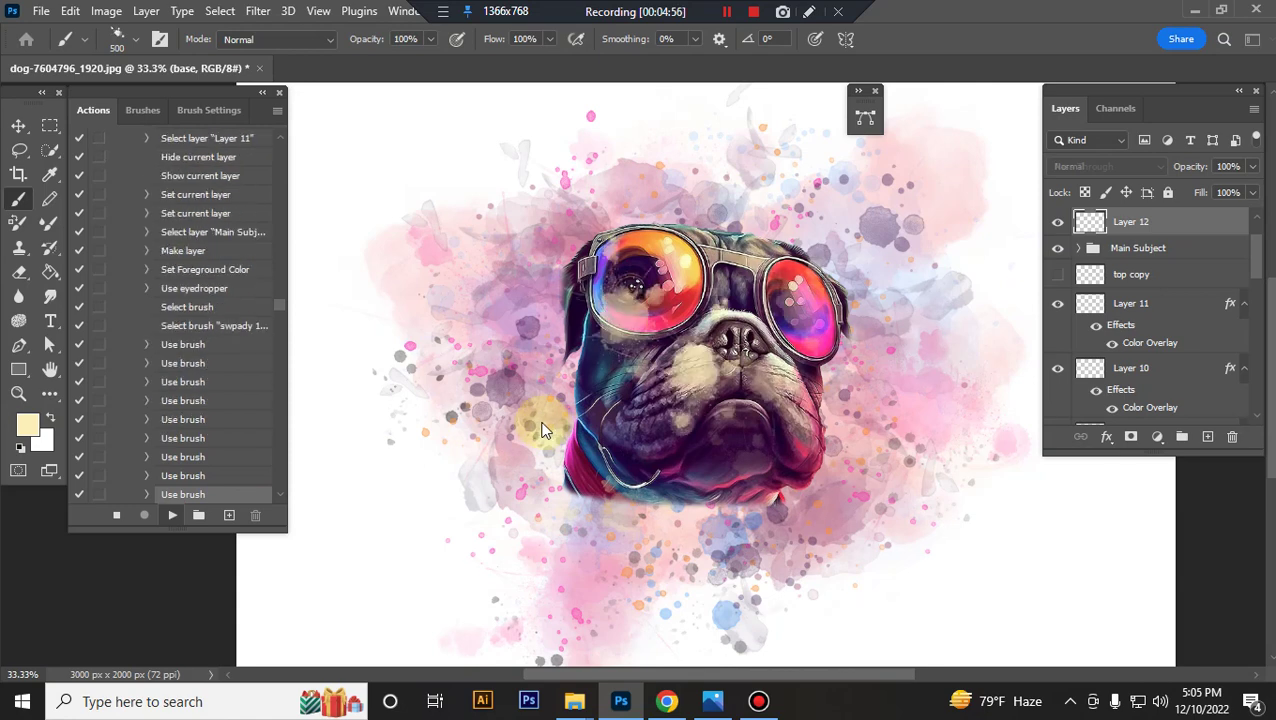
pyautogui.click(543, 430)
pyautogui.click(543, 430)
pyautogui.click(543, 430)
pyautogui.click(543, 430)
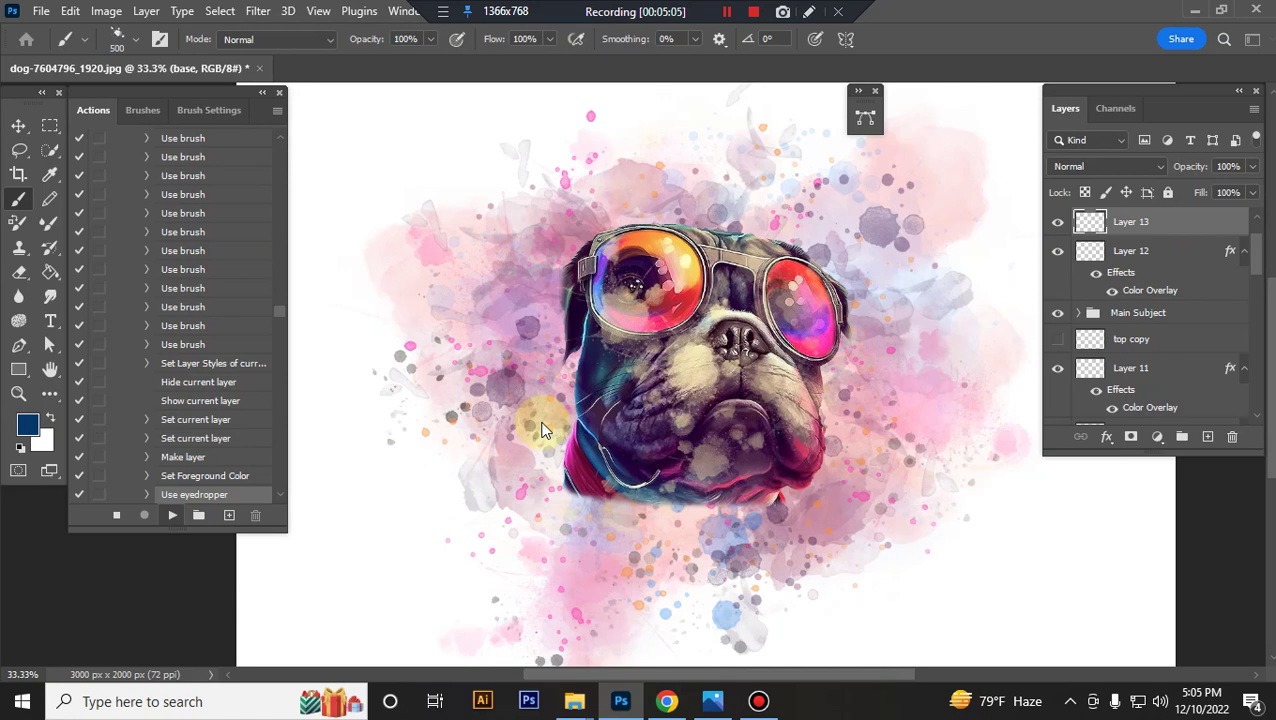
pyautogui.keyDown('alt'); pyautogui.click(668, 207); pyautogui.keyUp('alt')
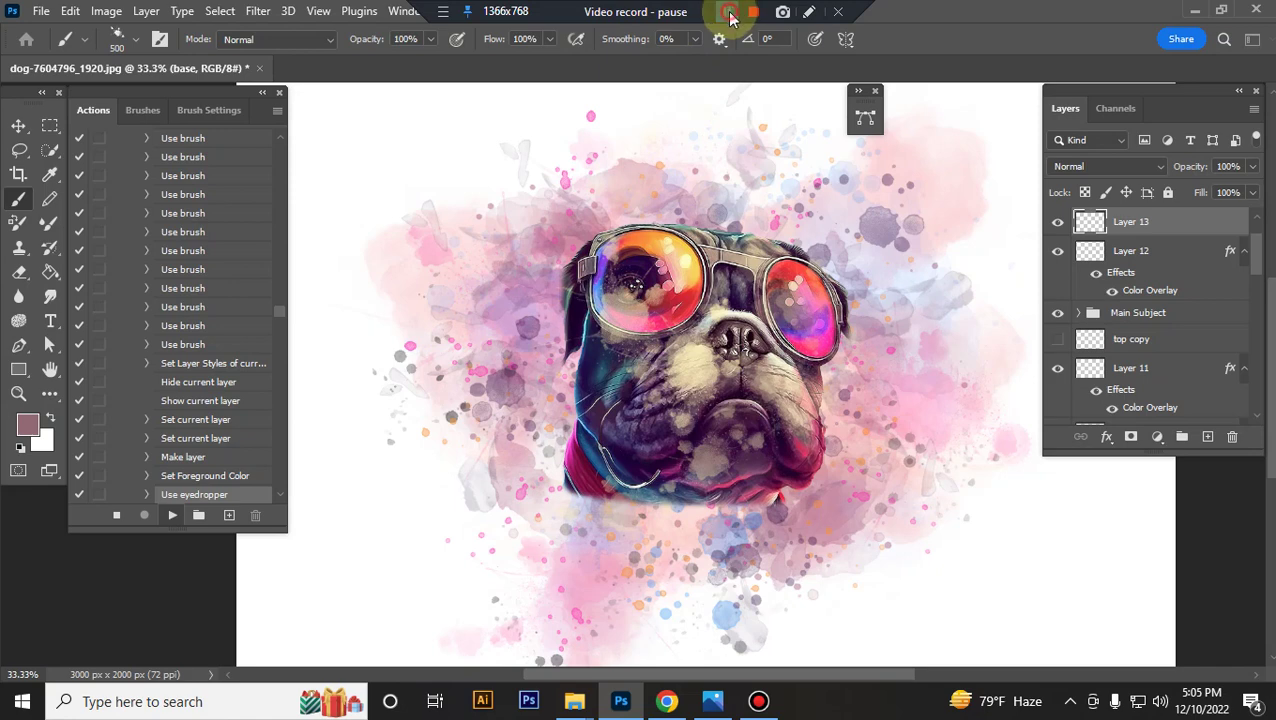
# Step: Resume the paused Shower Watercolor action until it completes
pyautogui.click(731, 14)
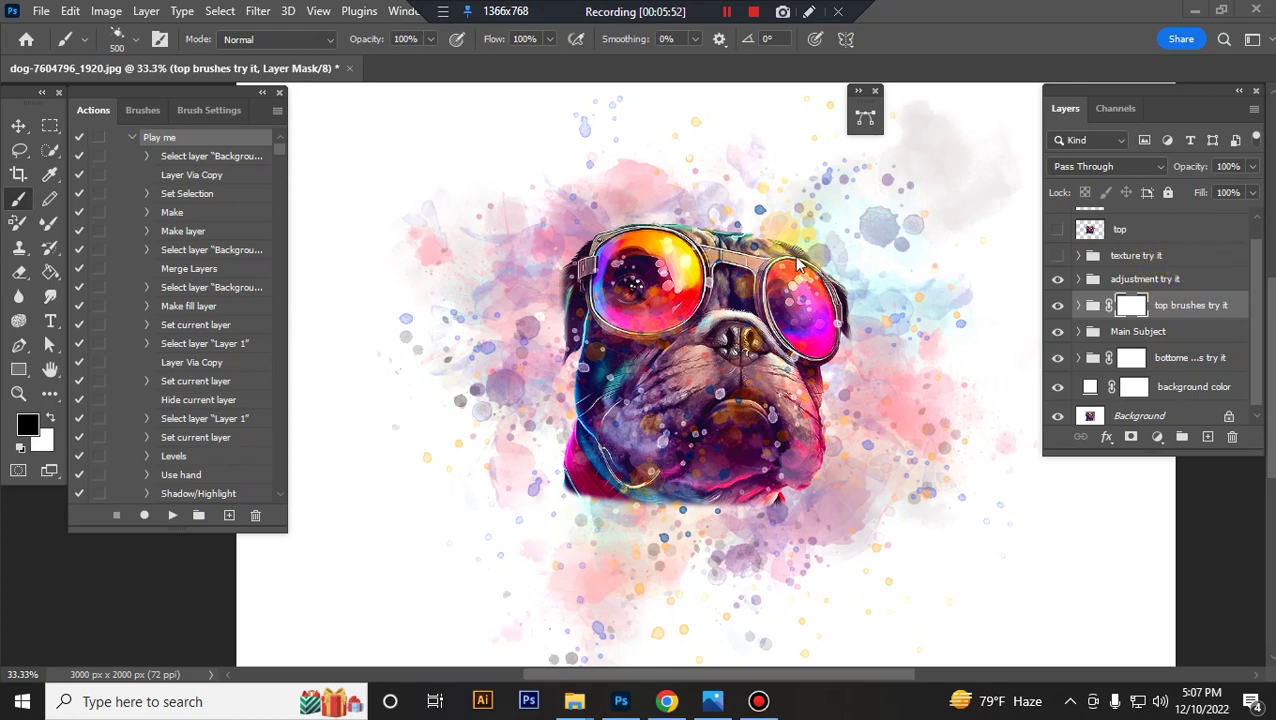
# Step: Show the 'texture try it' group, zoom in on the pug and expand its texture layers
pyautogui.click(1205, 256)
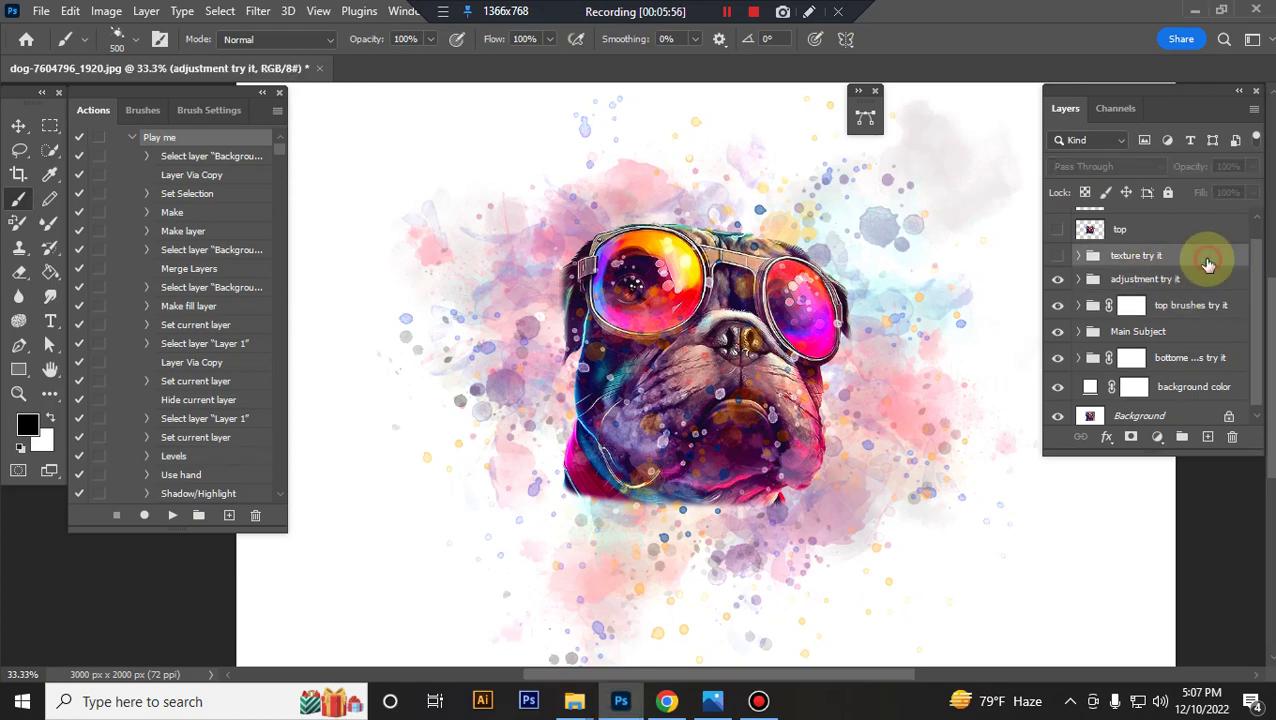
pyautogui.click(1057, 256)
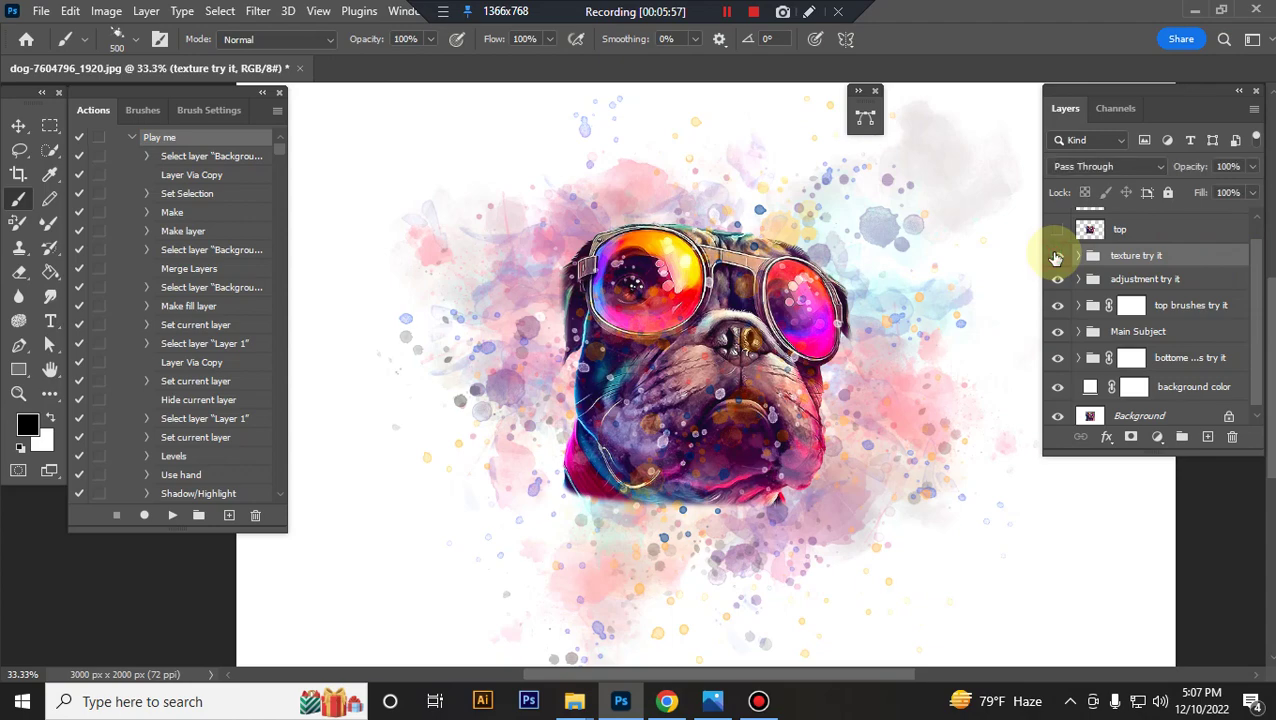
pyautogui.hotkey('ctrl', '+')
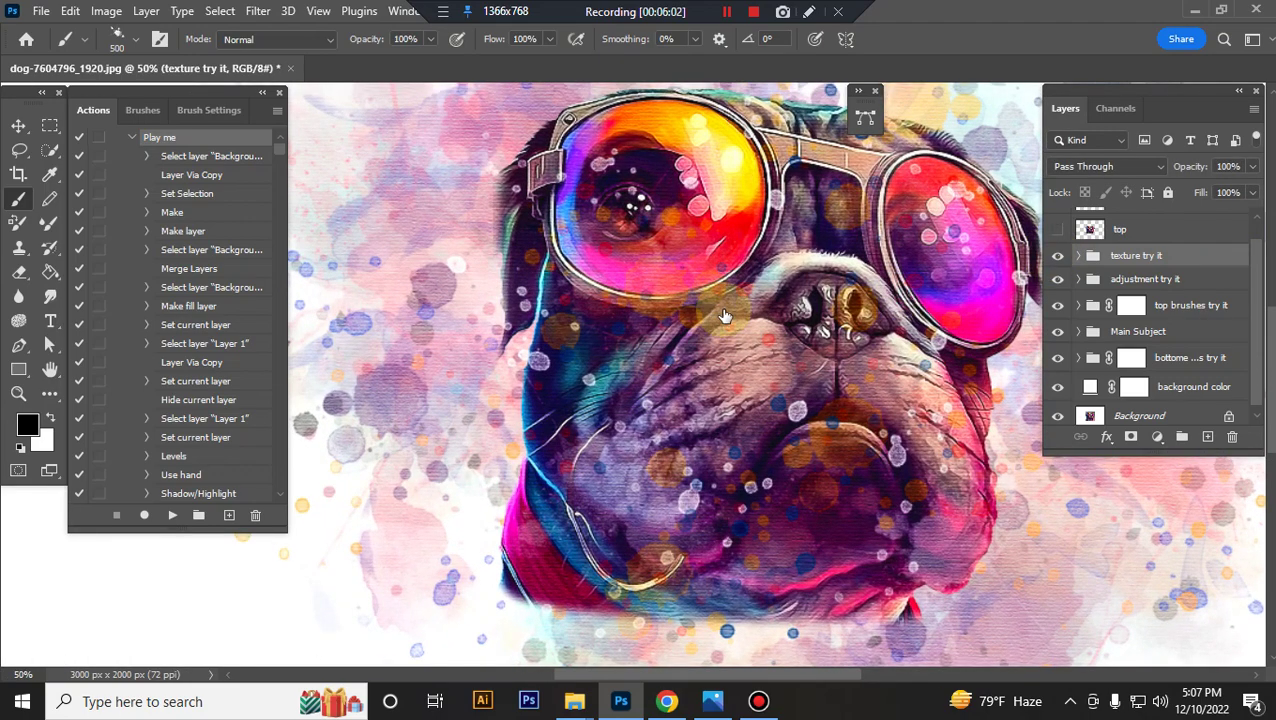
pyautogui.hotkey('ctrl', '+')
pyautogui.keyDown('ctrl'); pyautogui.click(1035, 302); pyautogui.keyUp('ctrl')
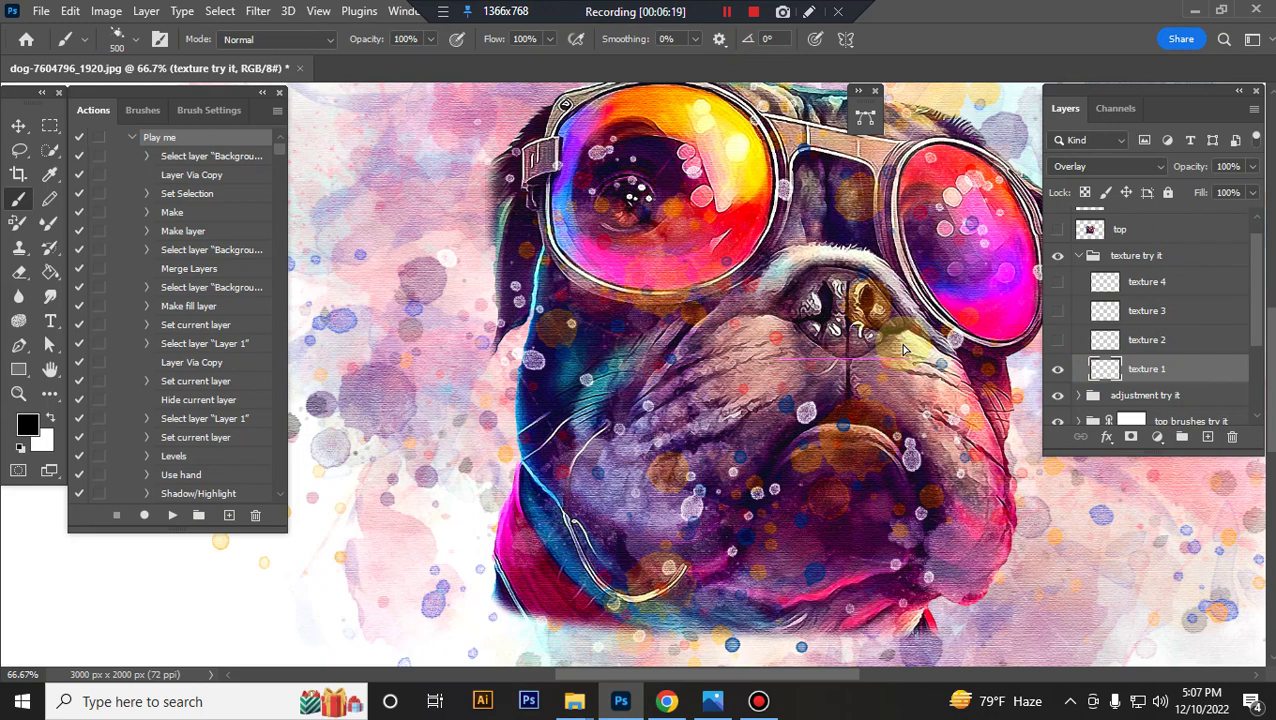
pyautogui.hotkey('ctrl', '-')
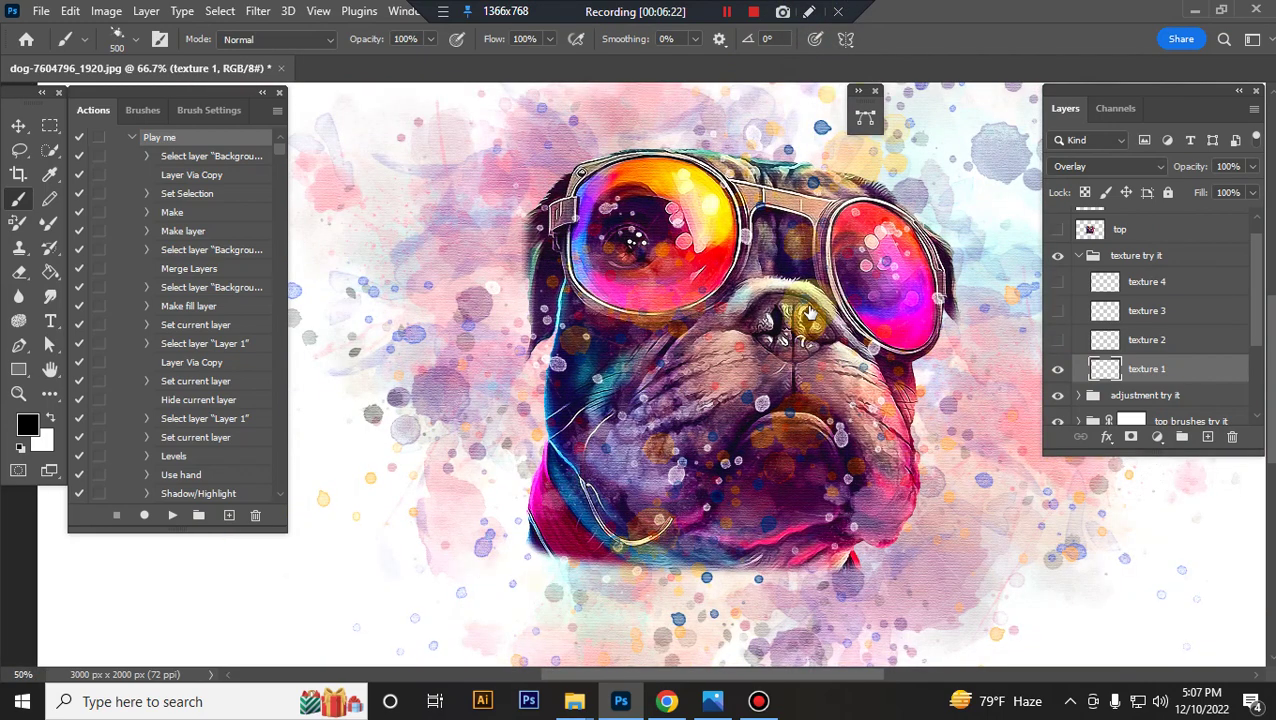
pyautogui.press('h')
# Step: Try changing texture 1's opacity in Layer Style, then close it without changes
pyautogui.doubleClick(1062, 368)
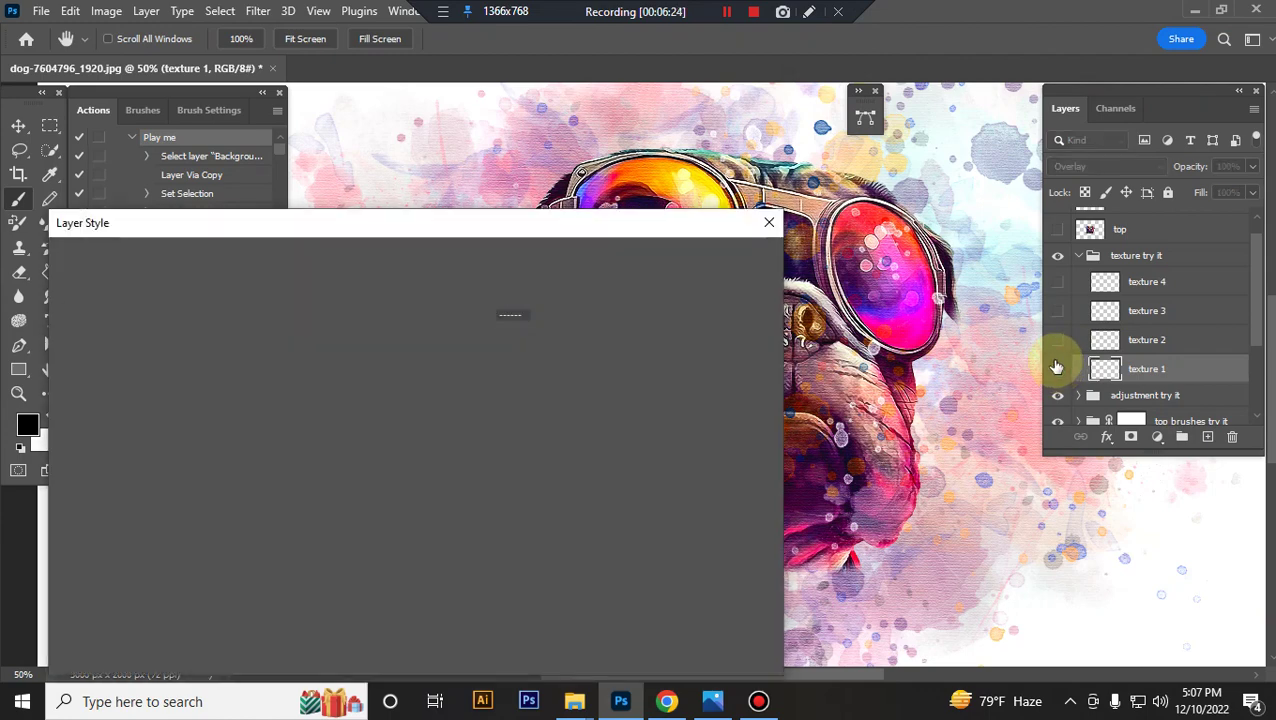
pyautogui.click(730, 295)
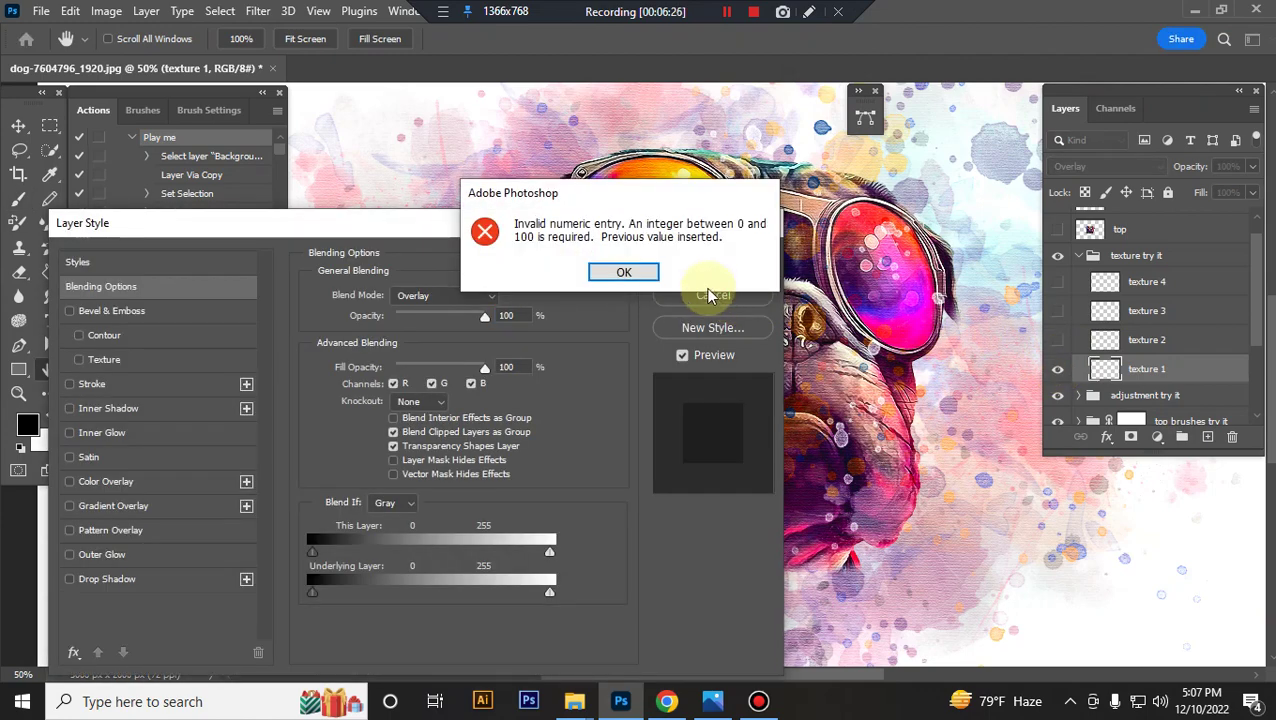
pyautogui.click(655, 278)
pyautogui.click(713, 295)
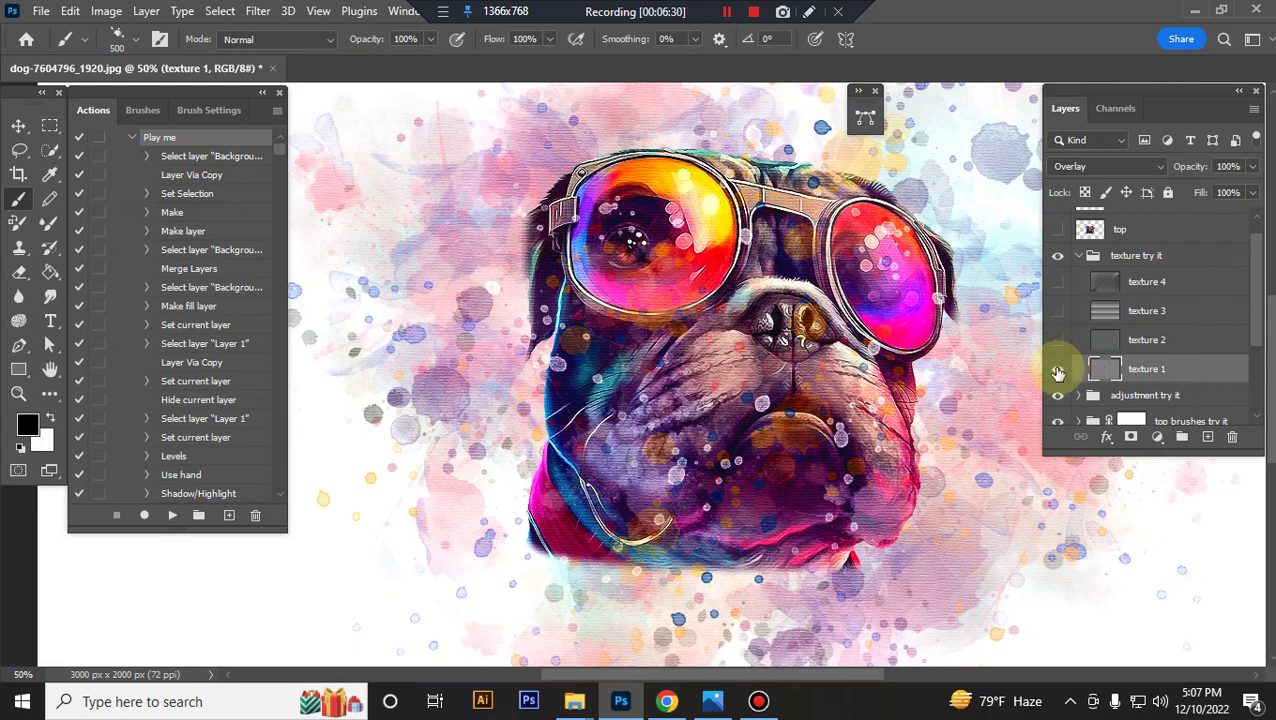
# Step: Toggle textures 2, 3 and 4 on and off in turn, leaving all hidden and the group collapsed
pyautogui.click(1058, 369)
pyautogui.click(1058, 341)
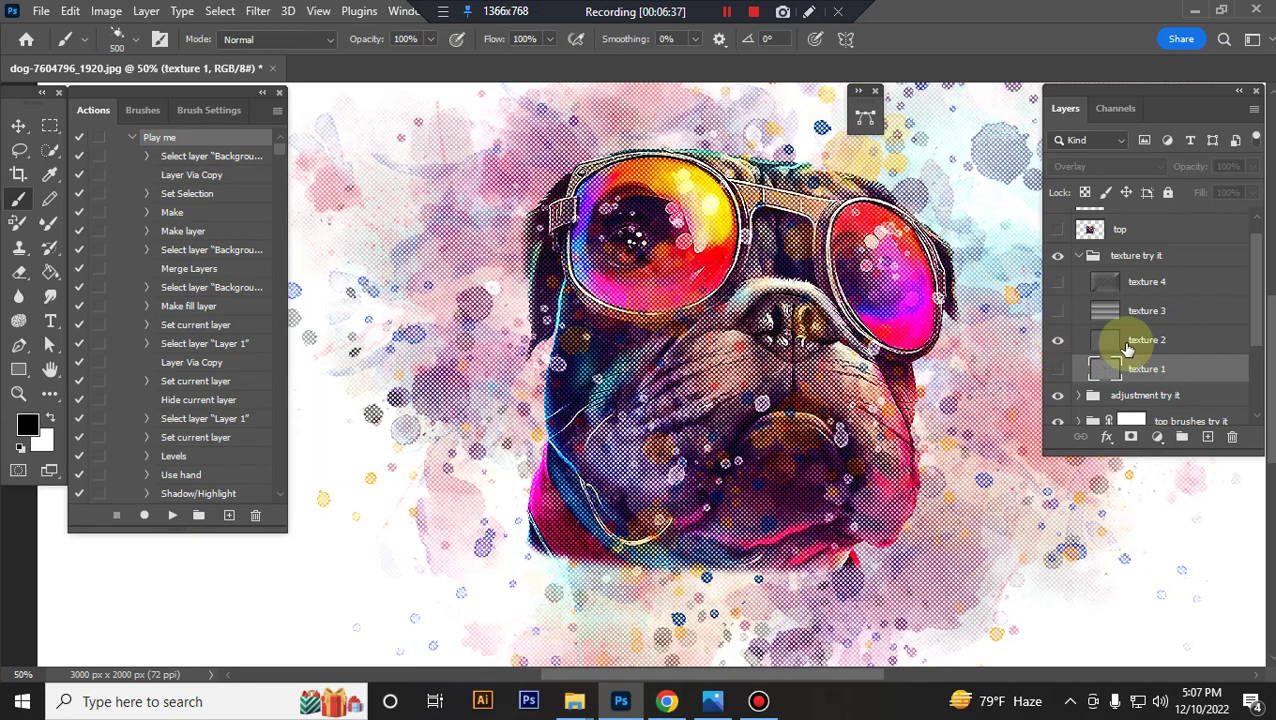
pyautogui.click(1181, 344)
pyautogui.click(1058, 341)
pyautogui.click(1060, 320)
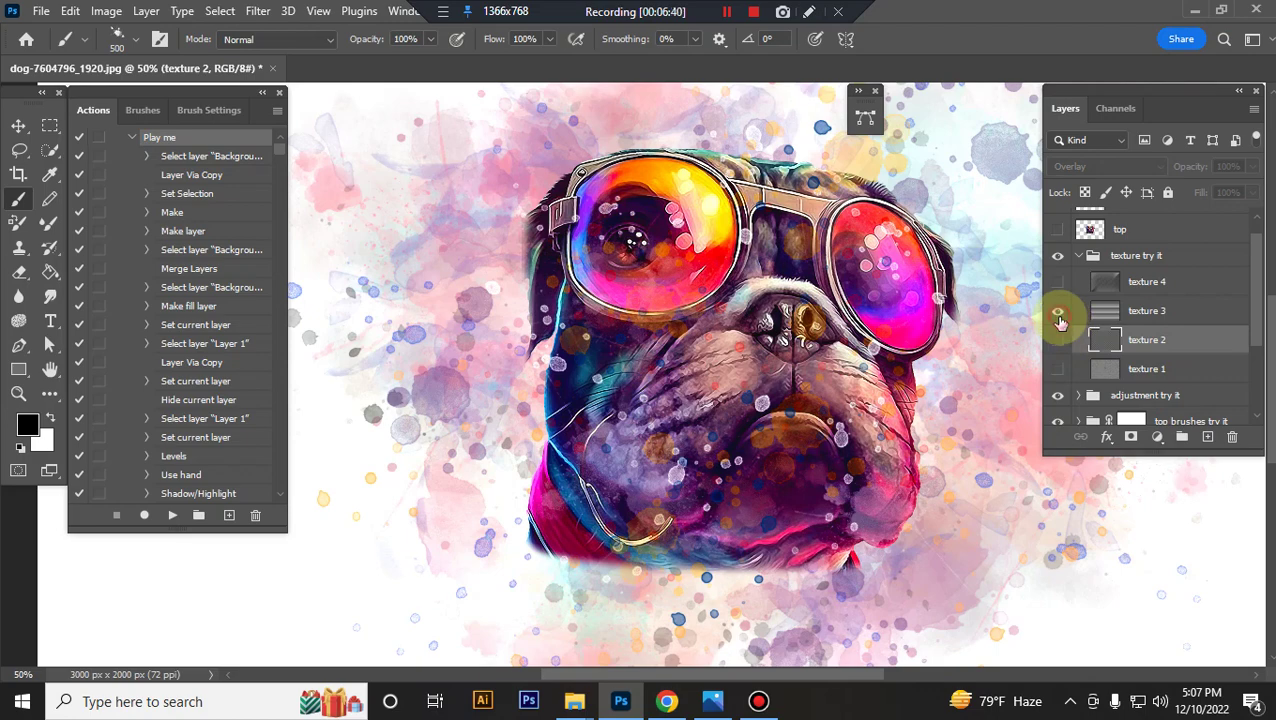
pyautogui.click(1060, 320)
pyautogui.click(1059, 286)
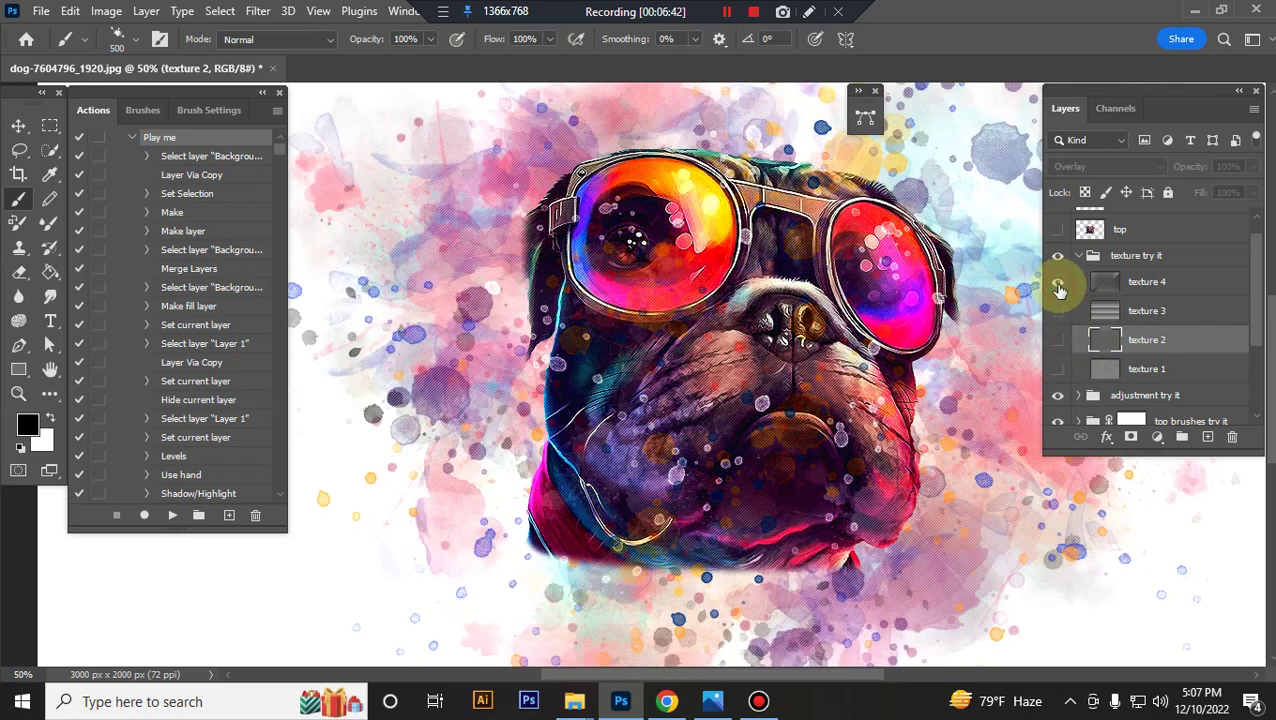
pyautogui.click(1059, 288)
pyautogui.click(1078, 256)
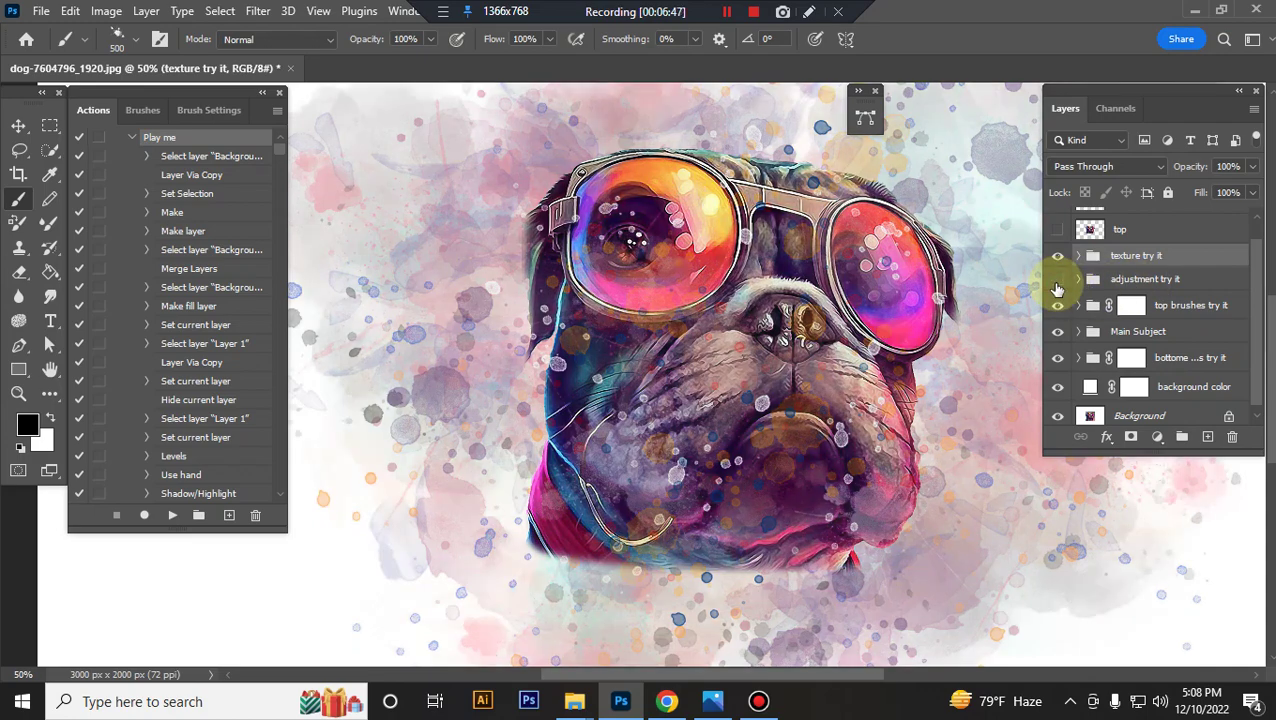
# Step: Expand the adjustment try it group, raising Hue/Saturation to +6 and Vibrance saturation to +21
pyautogui.hotkey('ctrl', '-')
pyautogui.hotkey('ctrl', '-')
pyautogui.hotkey('ctrl', '+')
pyautogui.hotkey('ctrl', '-')
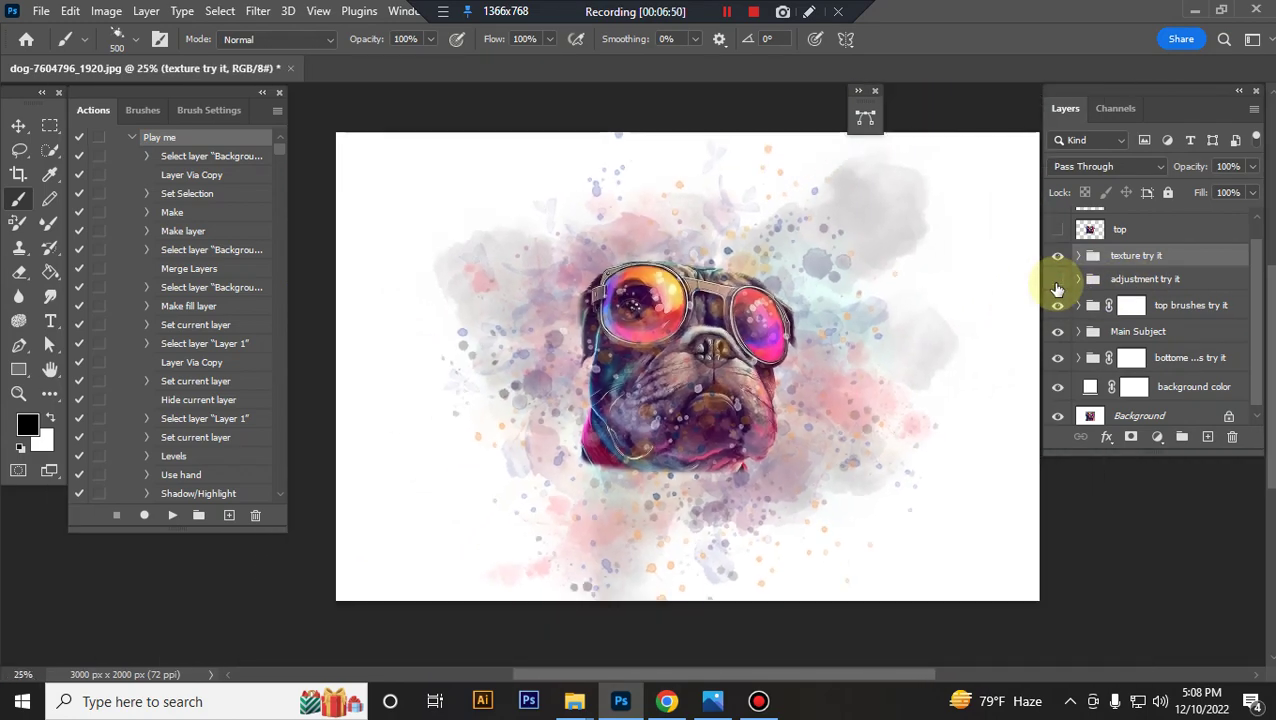
pyautogui.click(1057, 282)
pyautogui.click(1077, 280)
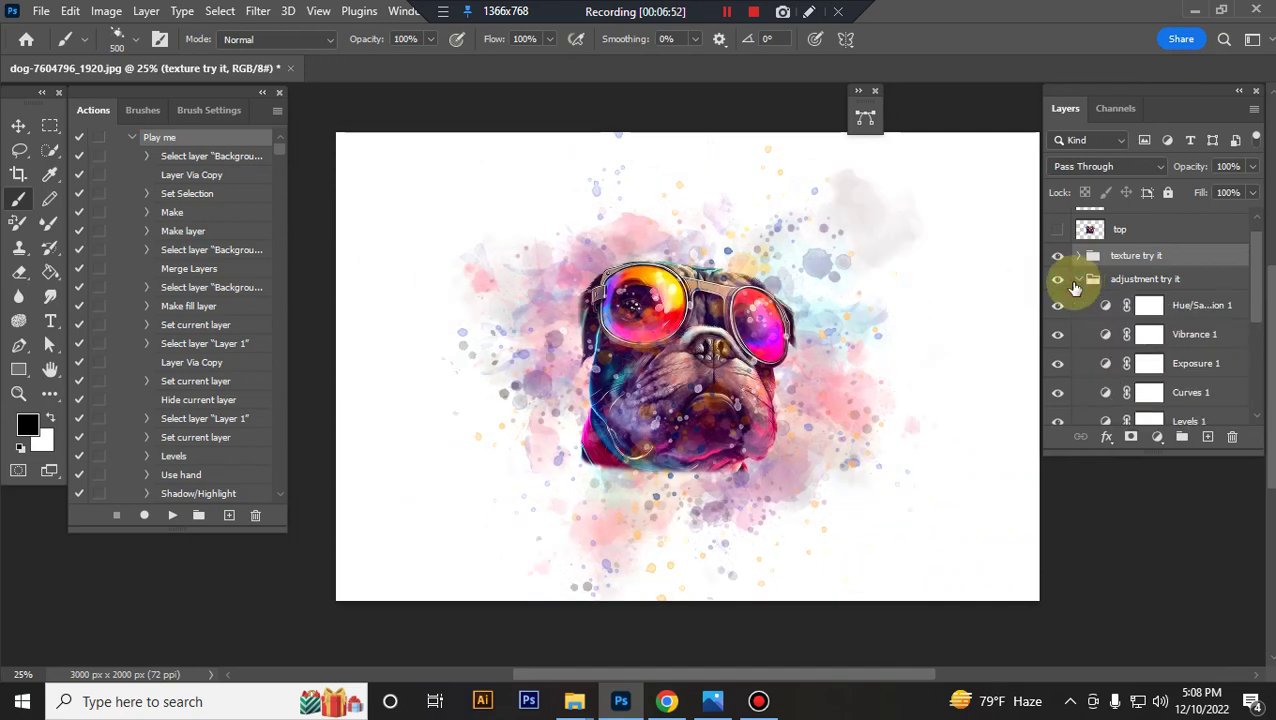
pyautogui.hotkey('ctrl', '+')
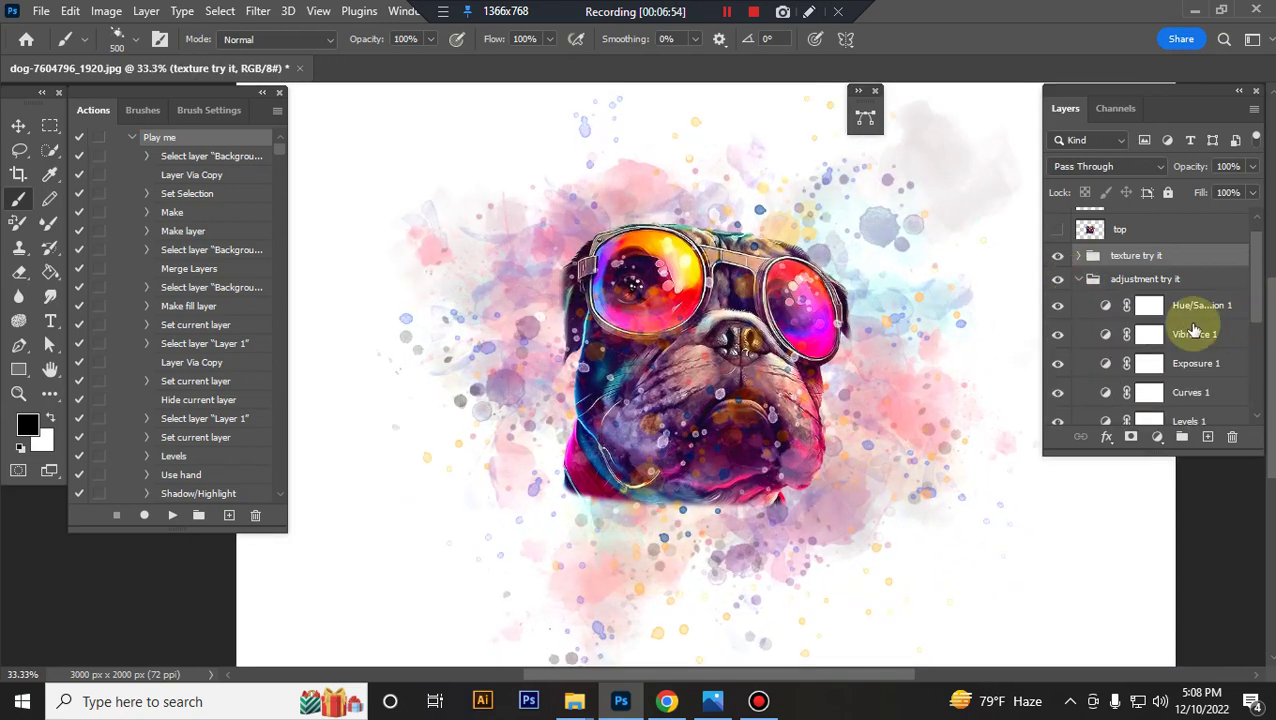
pyautogui.doubleClick(1106, 306)
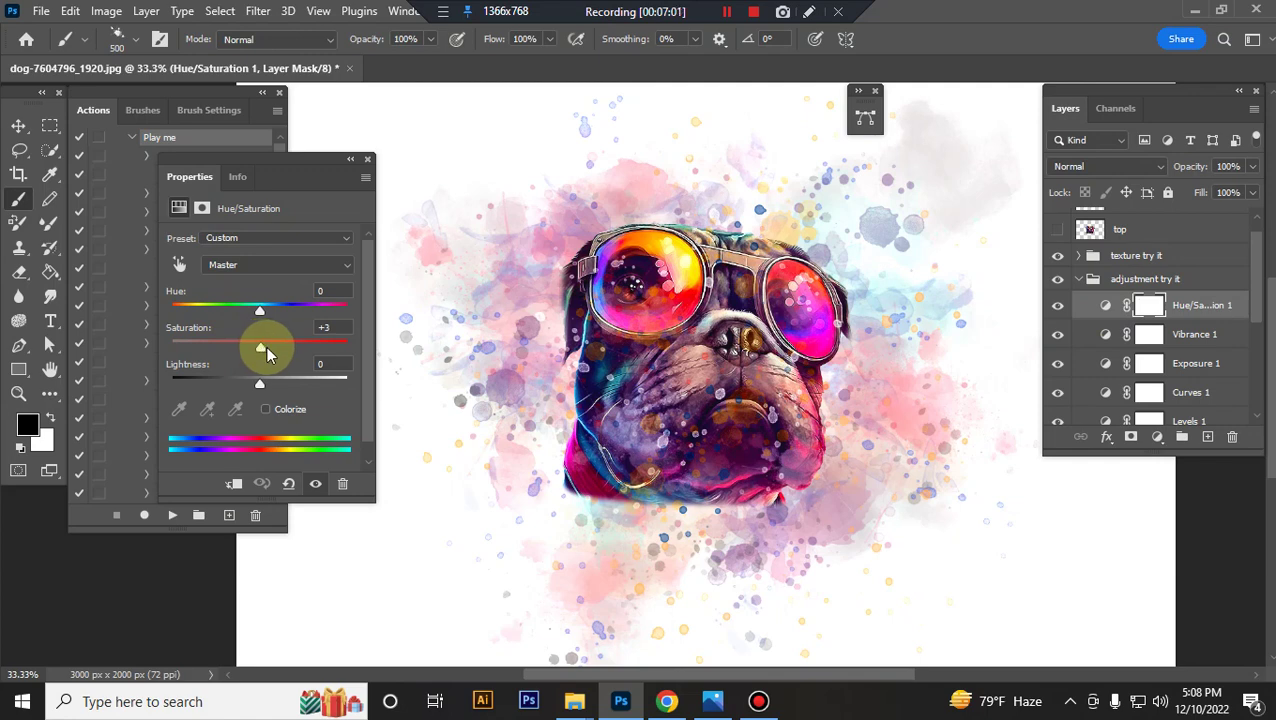
pyautogui.moveTo(264, 346); pyautogui.dragTo(266, 346)
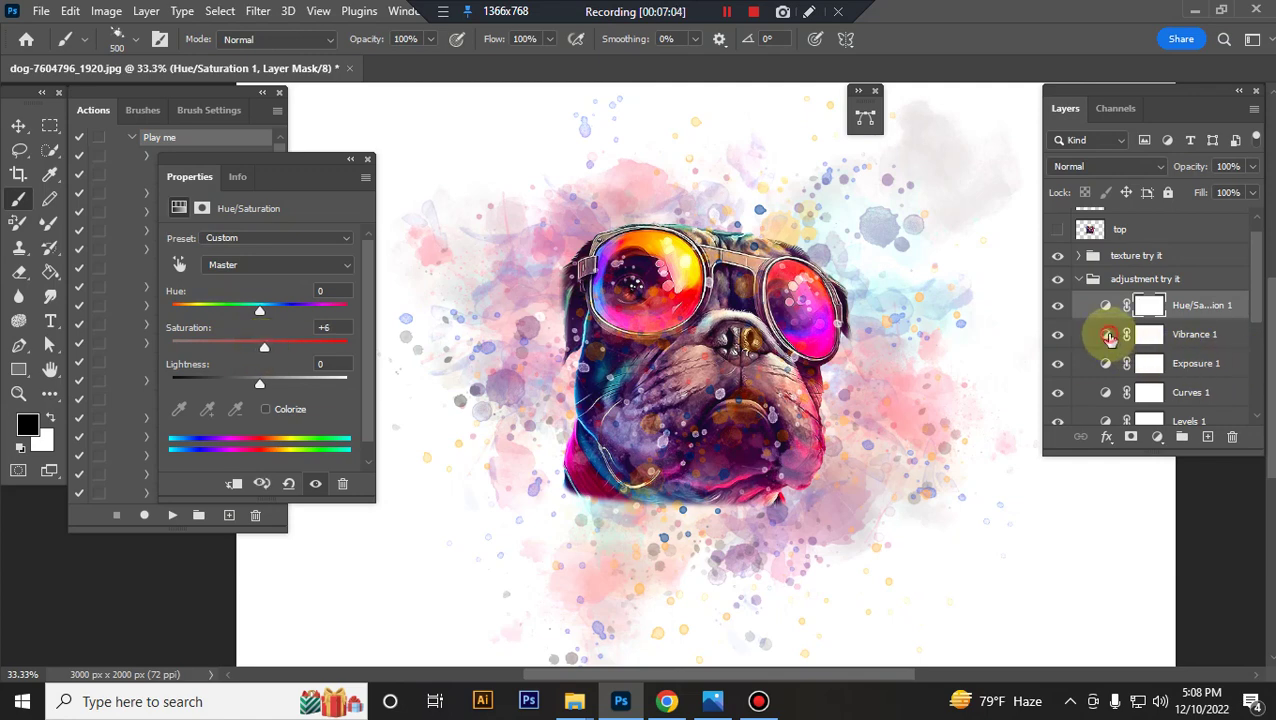
pyautogui.click(1106, 335)
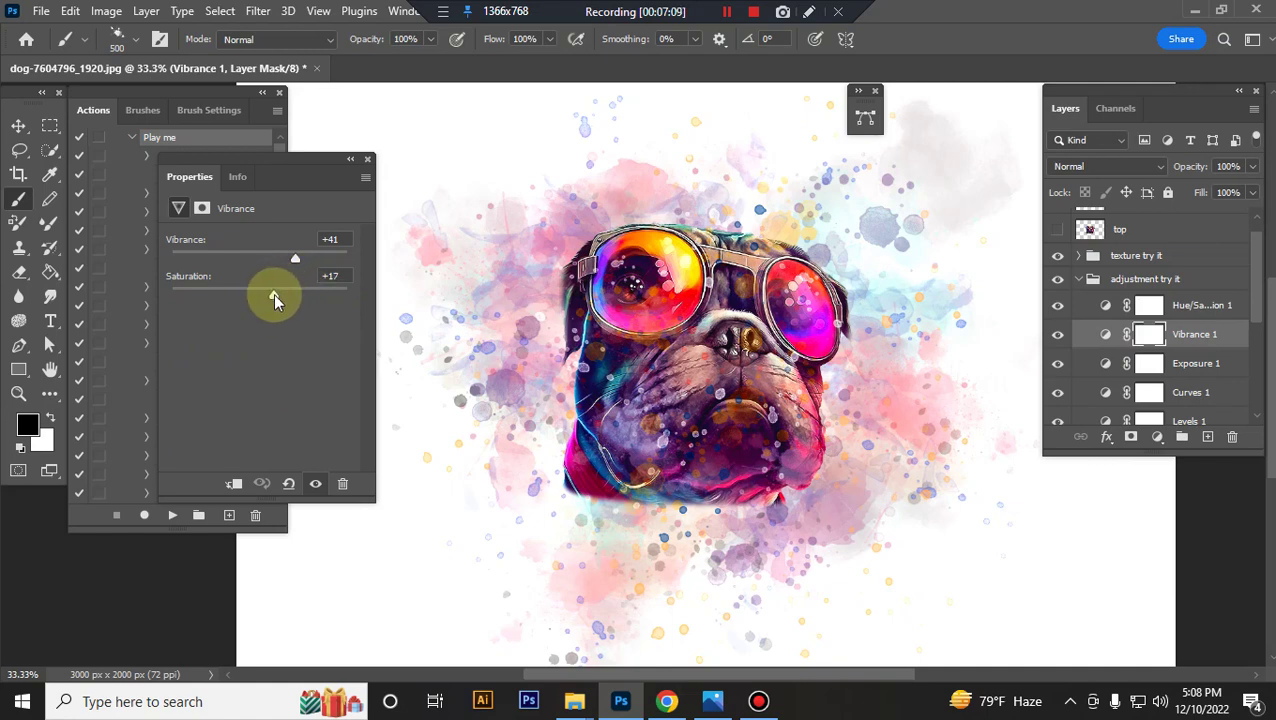
pyautogui.moveTo(277, 295); pyautogui.dragTo(279, 295)
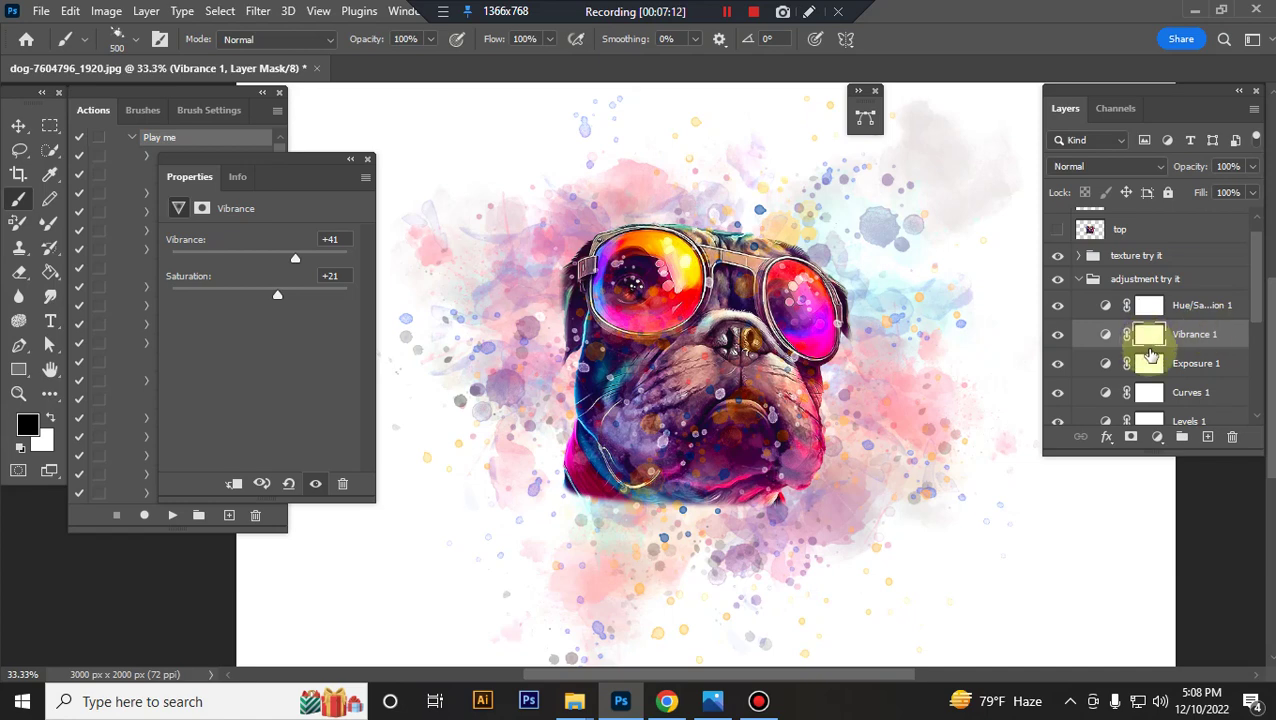
# Step: Set the Levels 1 input sliders to 31 black and 230 white
pyautogui.scroll(-1, 1133, 370)
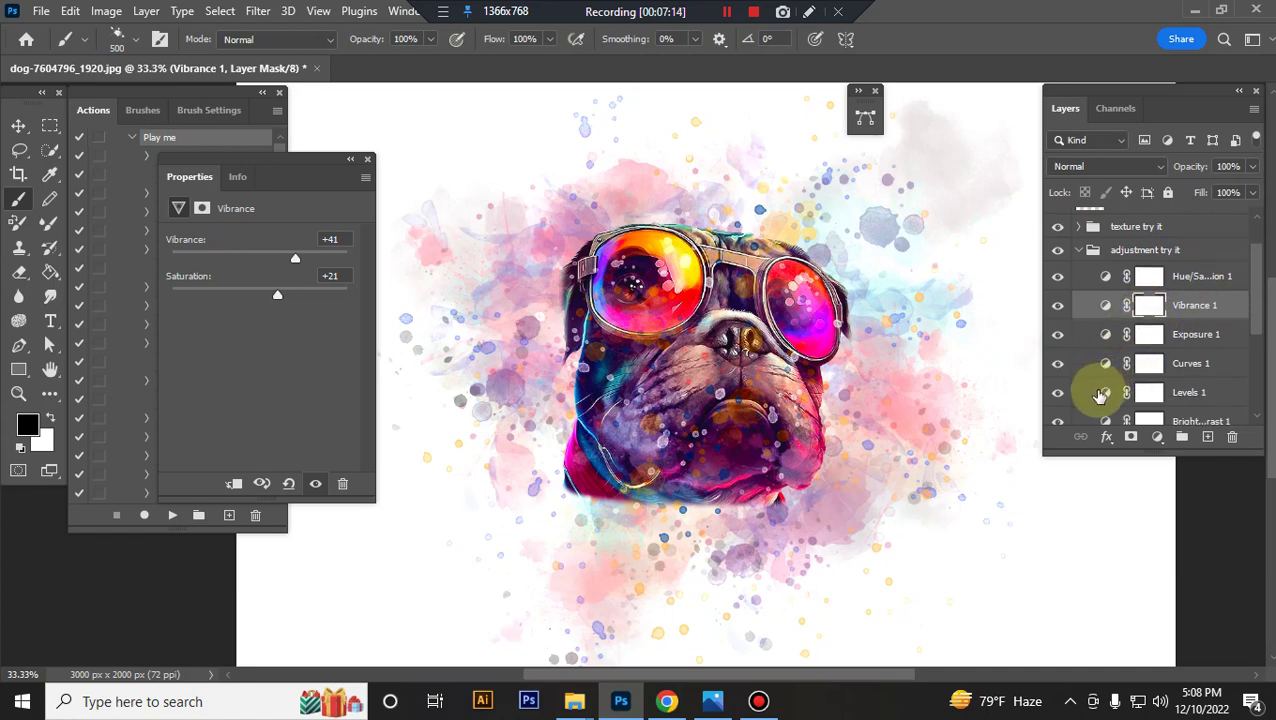
pyautogui.click(1108, 396)
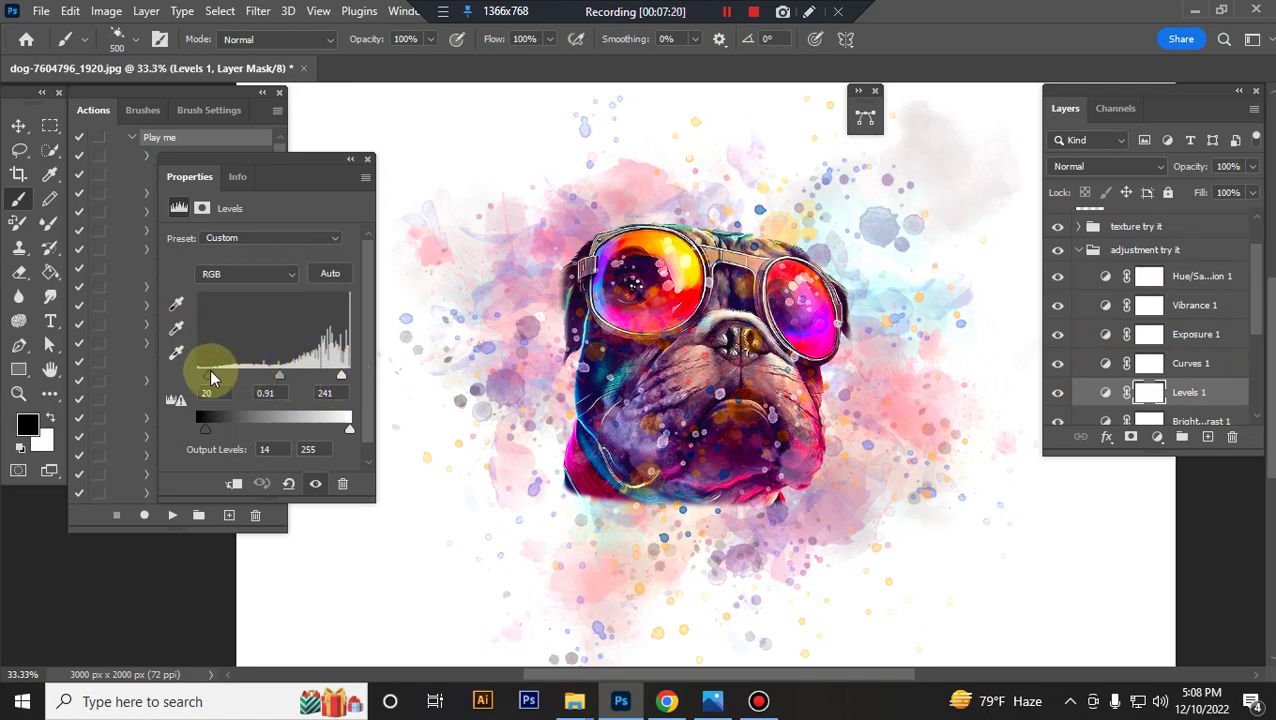
pyautogui.moveTo(211, 378); pyautogui.dragTo(216, 378)
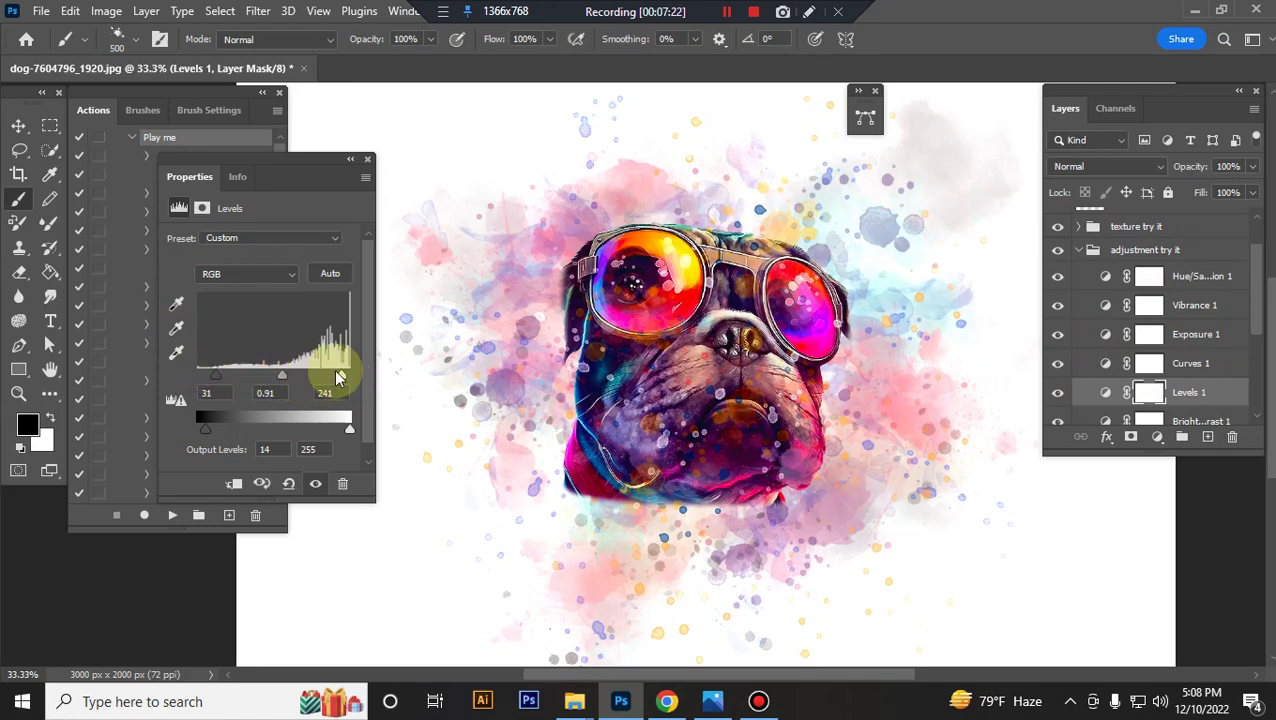
pyautogui.moveTo(338, 378); pyautogui.dragTo(334, 376)
# Step: Lower Brightness/Contrast contrast to -21 and nudge brightness up slightly
pyautogui.scroll(-2, 1208, 340)
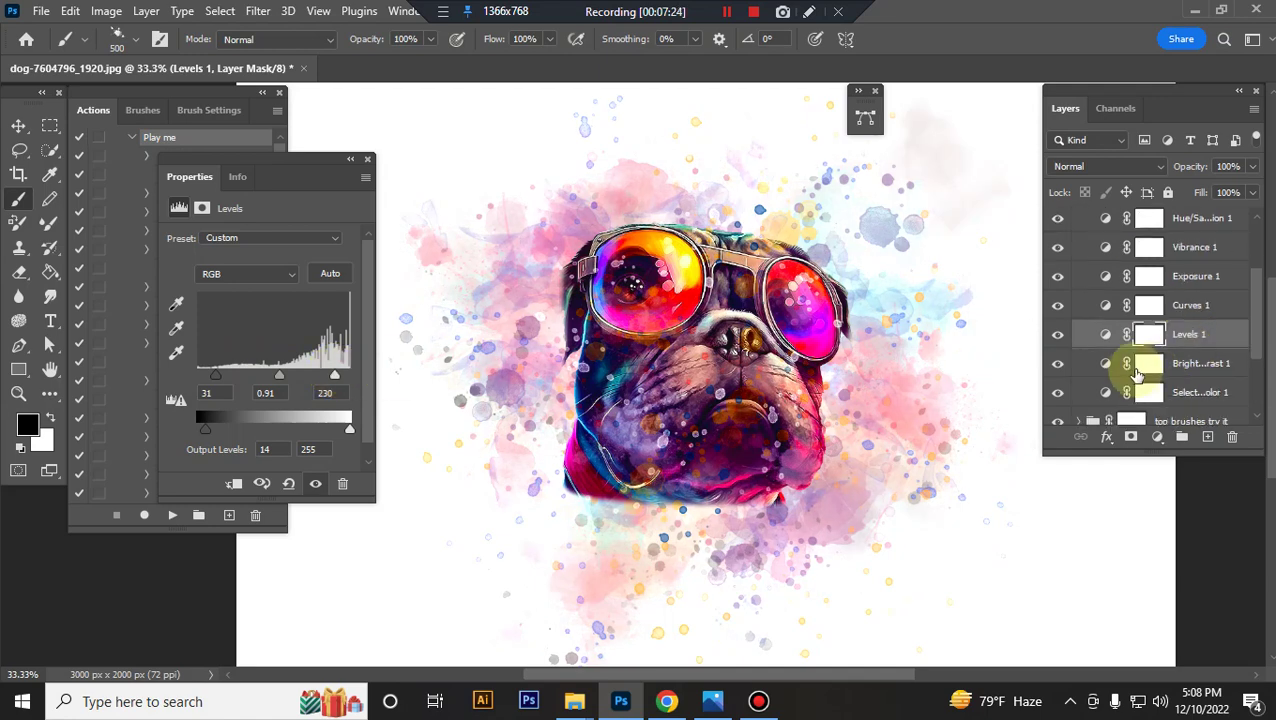
pyautogui.click(1103, 365)
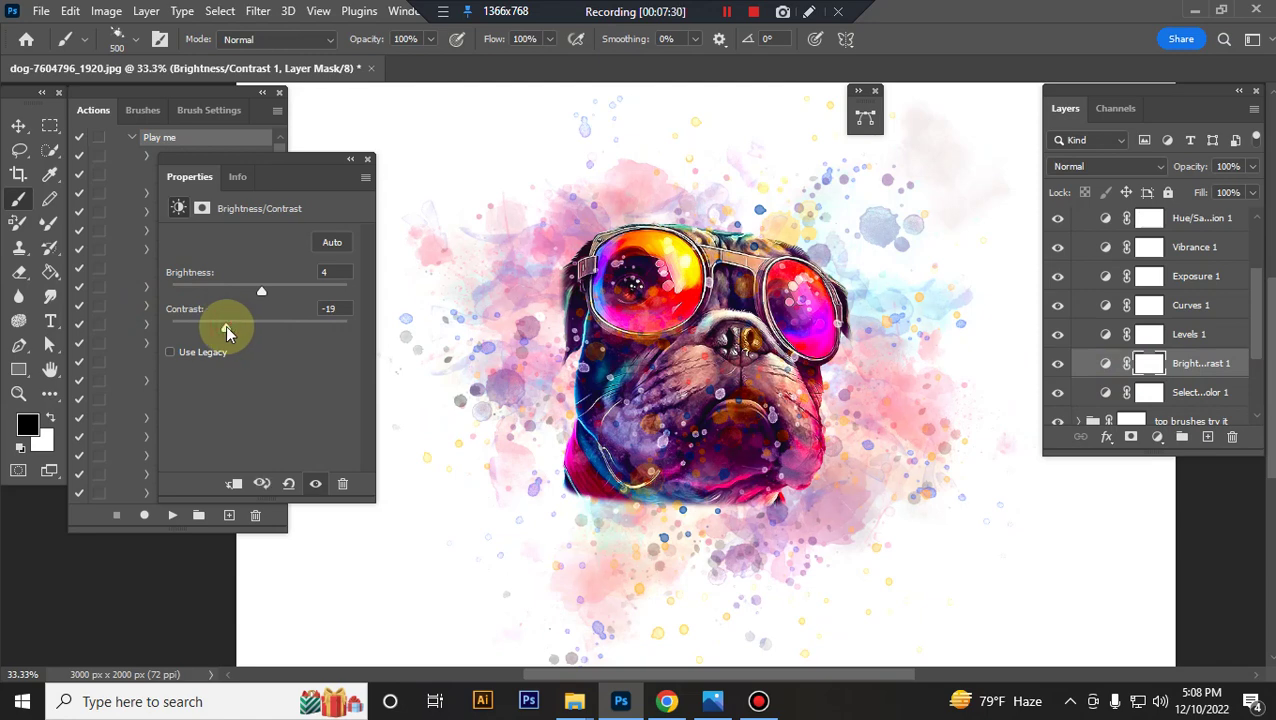
pyautogui.moveTo(223, 327); pyautogui.dragTo(221, 326)
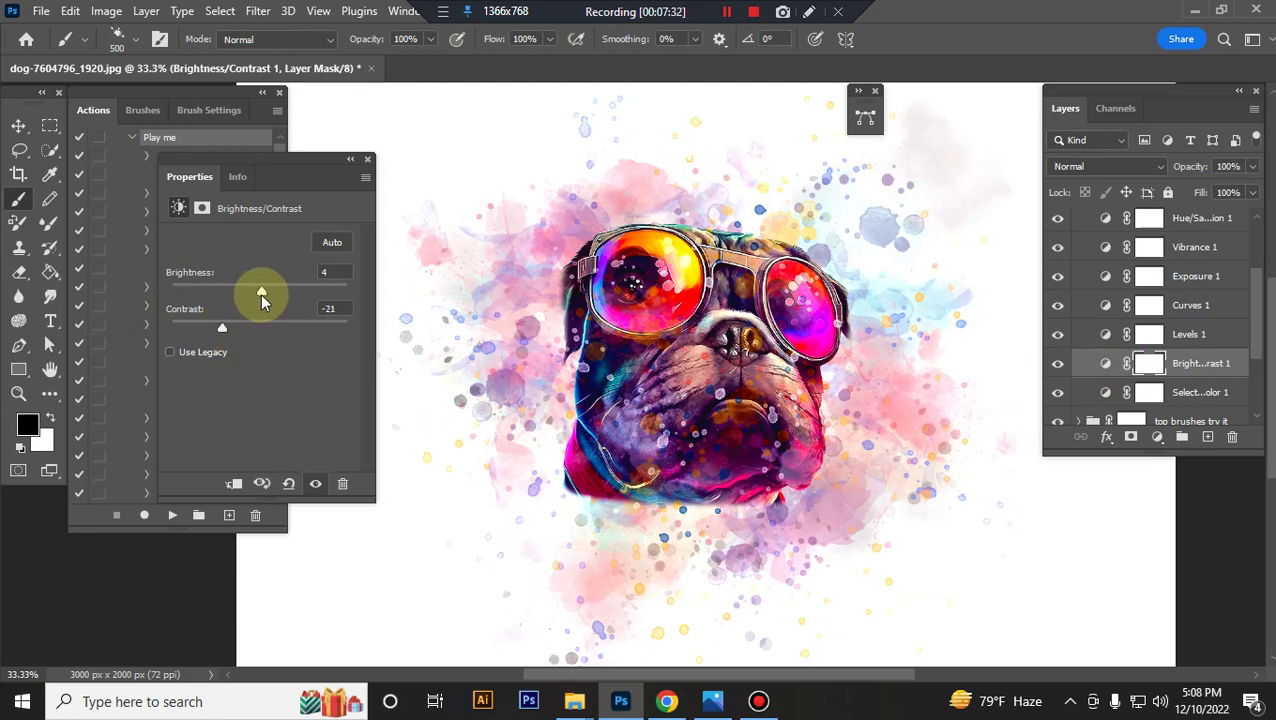
pyautogui.moveTo(264, 289); pyautogui.dragTo(266, 290)
# Step: In Selective Color, add Black +30 to Whites and +7 to Neutrals
pyautogui.click(1106, 394)
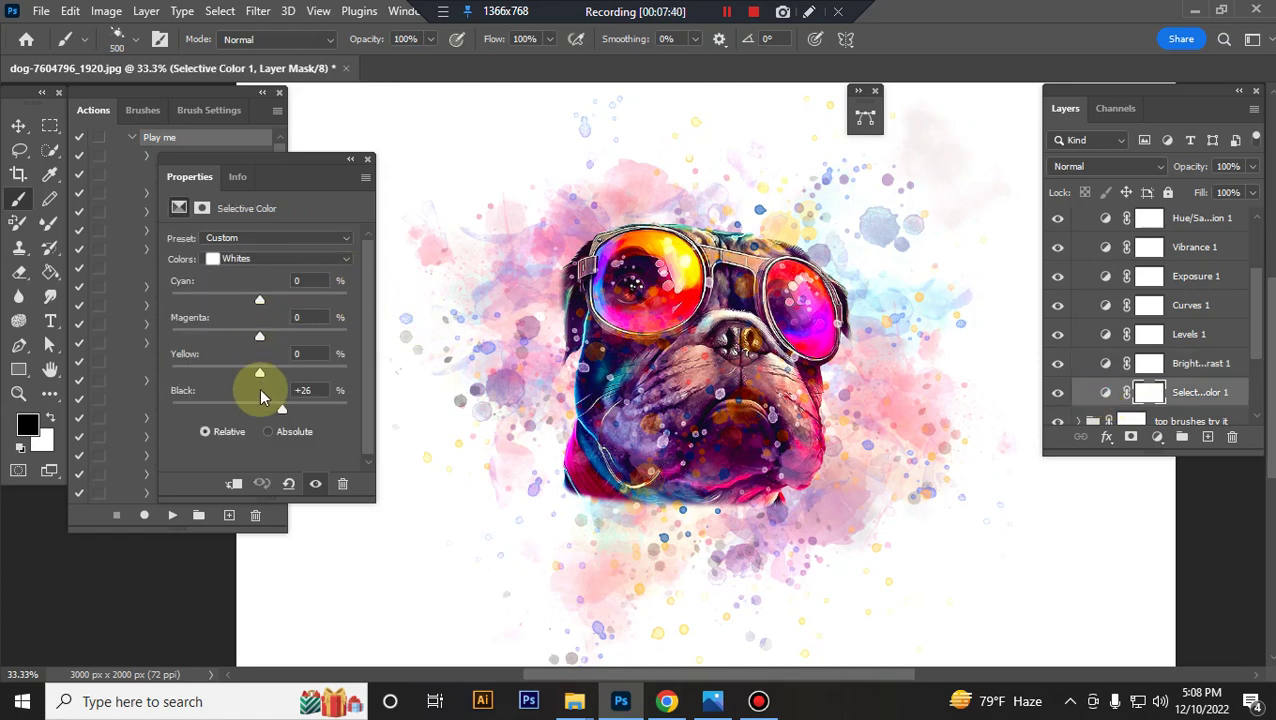
pyautogui.moveTo(285, 406); pyautogui.dragTo(291, 403)
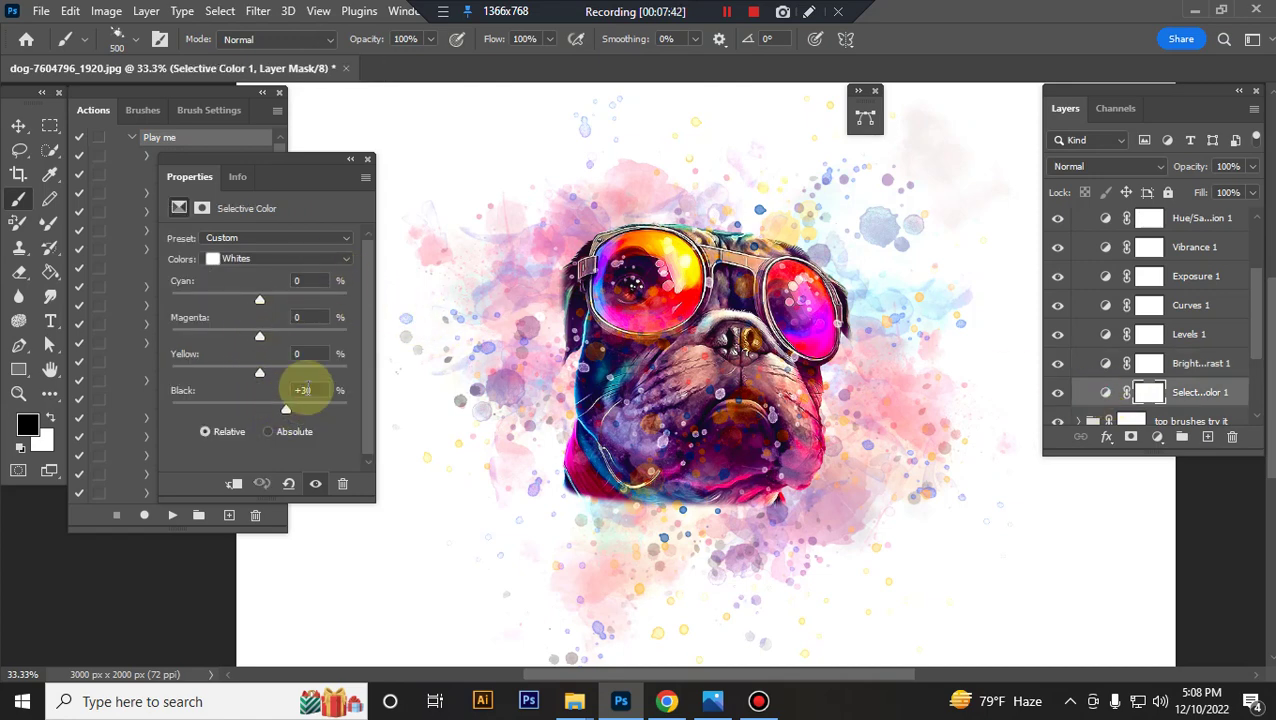
pyautogui.click(348, 262)
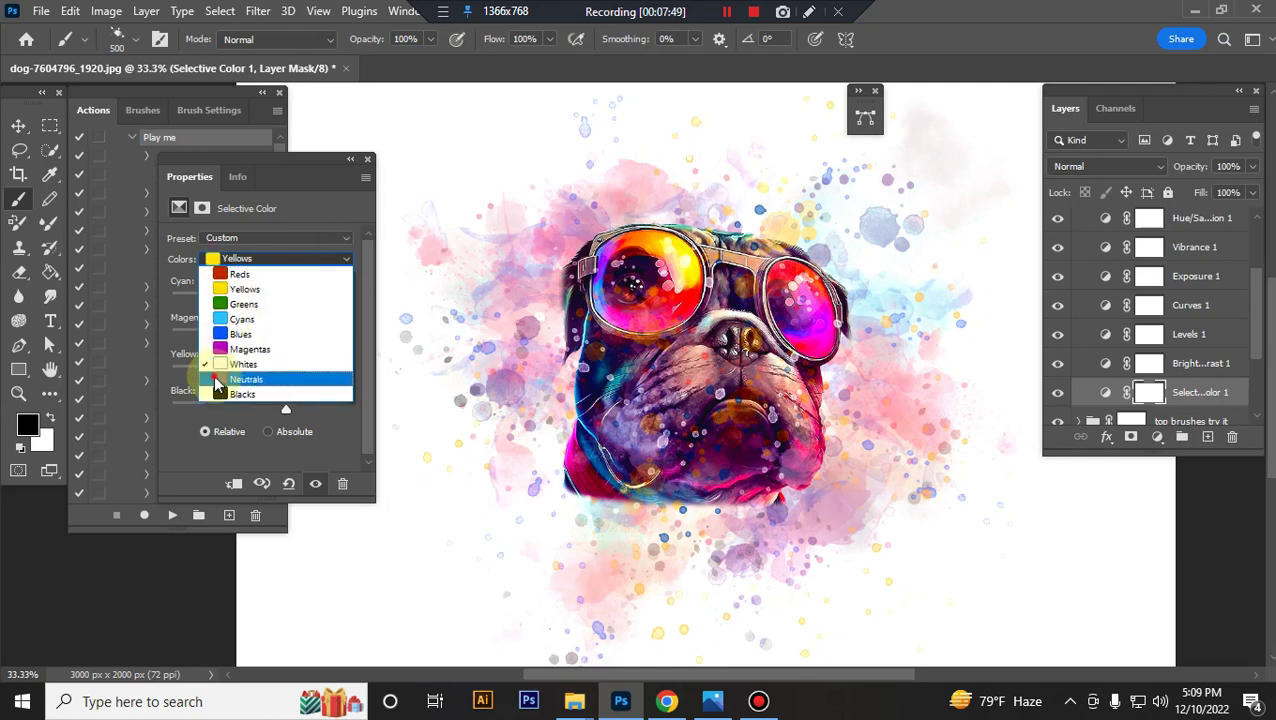
pyautogui.click(218, 379)
pyautogui.moveTo(259, 409); pyautogui.dragTo(268, 410)
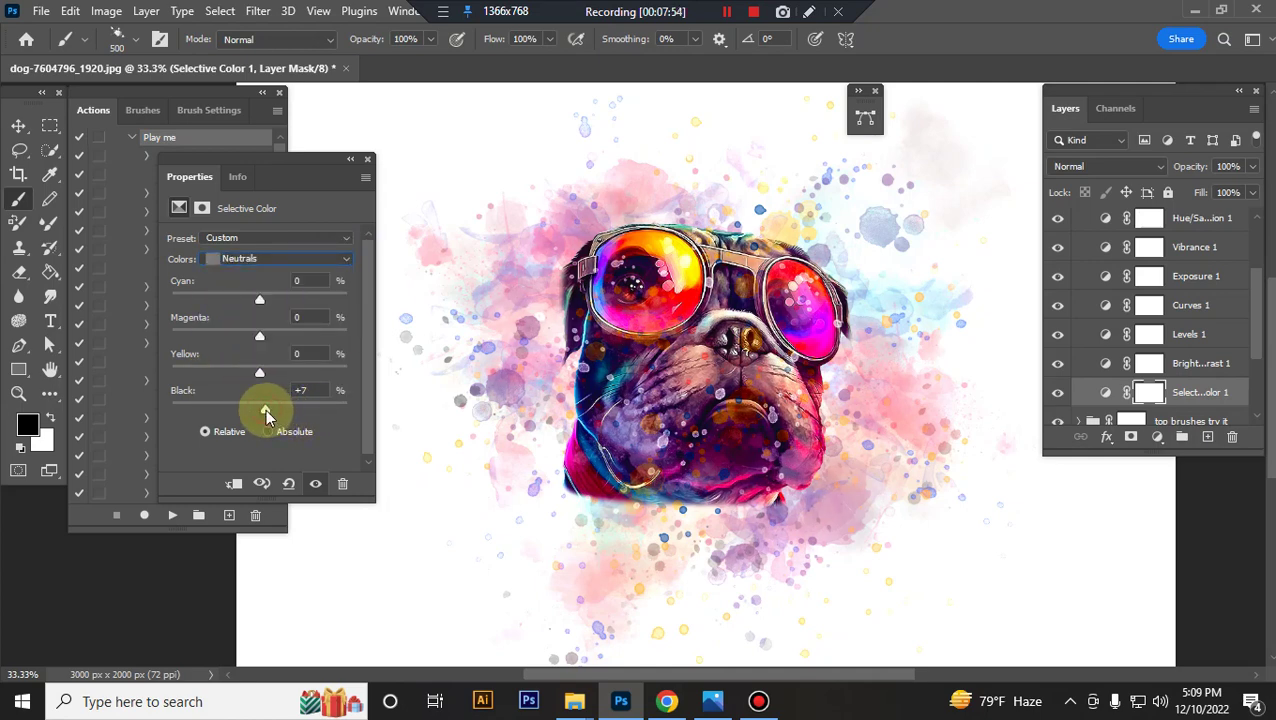
# Step: Close Properties, collapse the adjustment try it group, and select the top brushes try it group
pyautogui.click(367, 160)
pyautogui.scroll(3, 1133, 312)
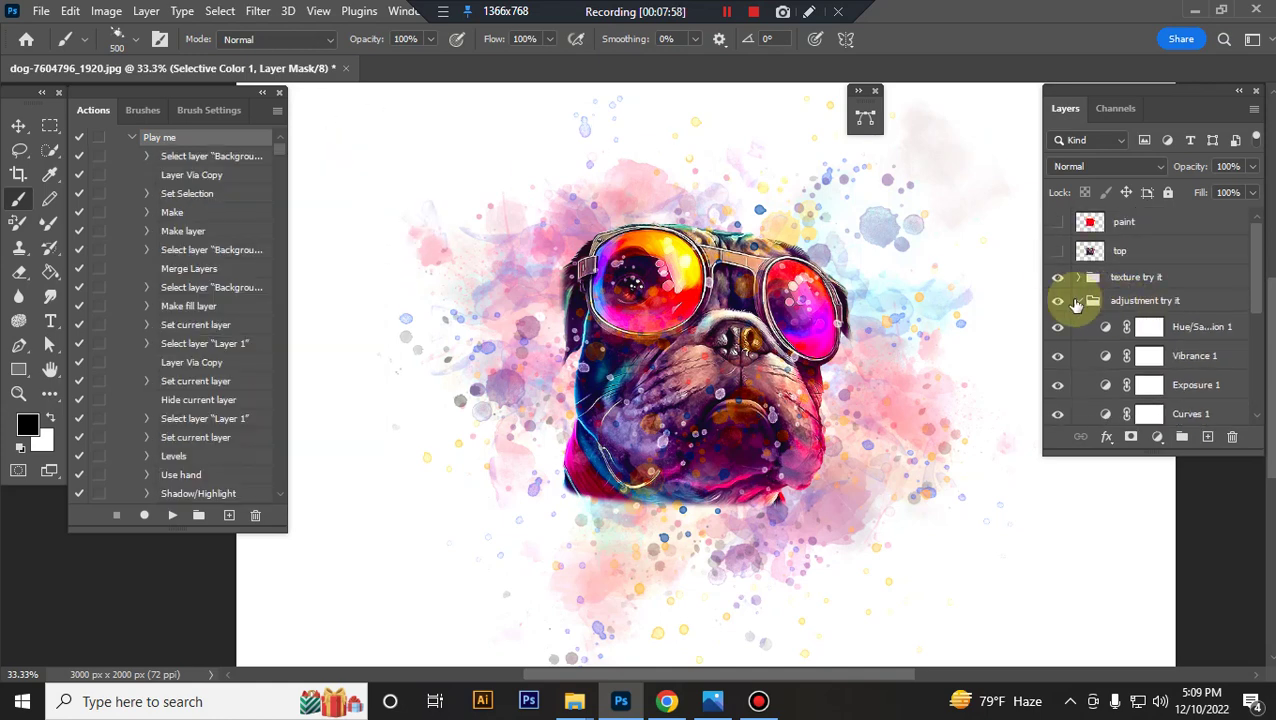
pyautogui.click(1079, 302)
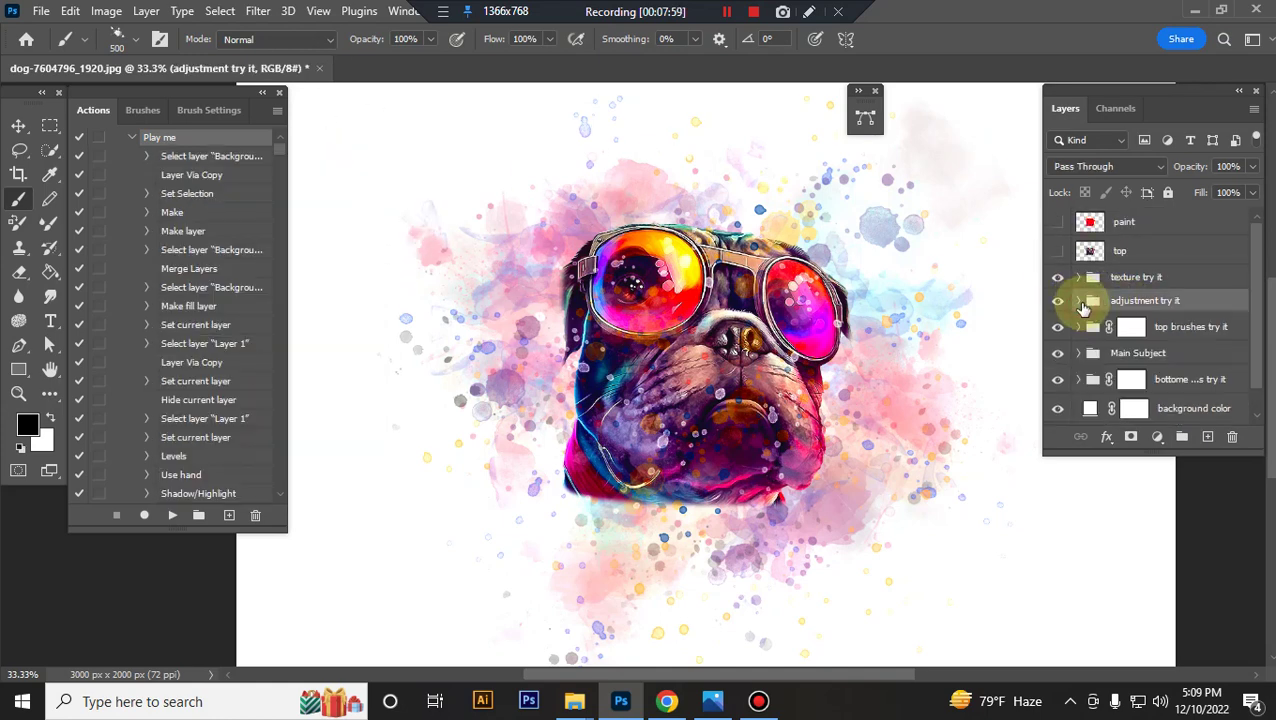
pyautogui.click(1205, 326)
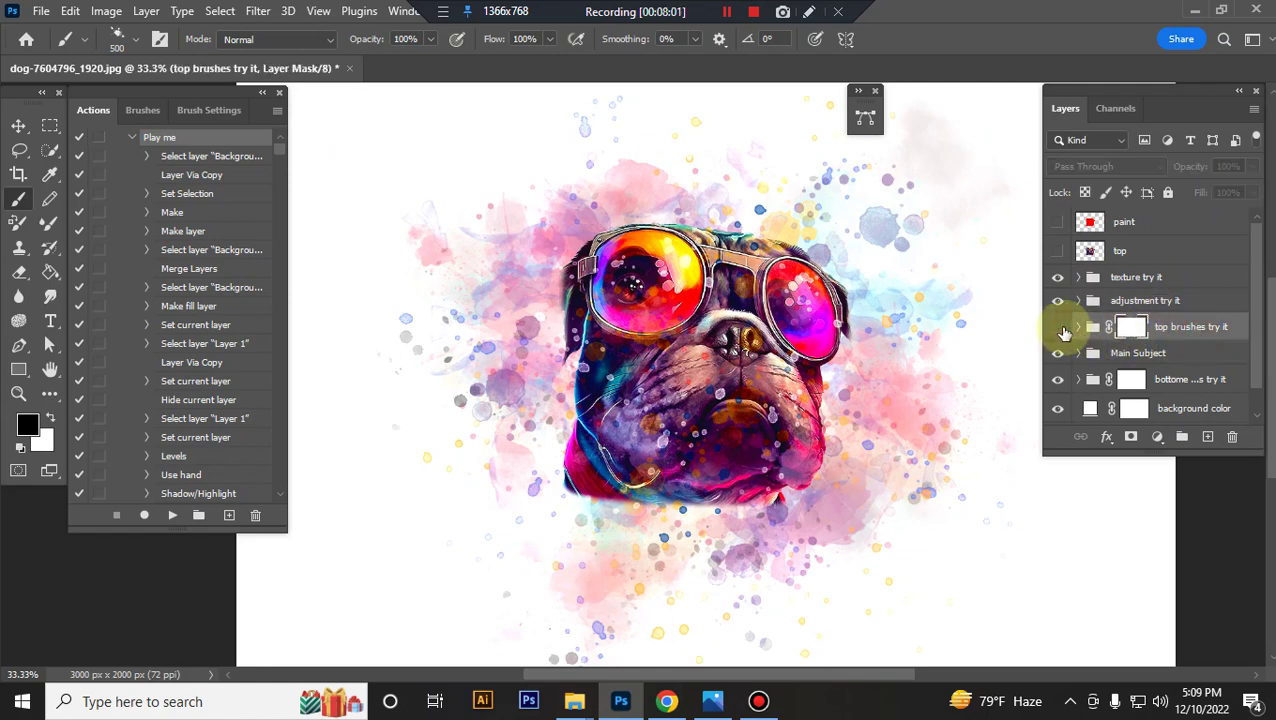
# Step: Toggle the top brushes try it group off and on to compare the splatters
pyautogui.click(1060, 329)
pyautogui.click(1058, 329)
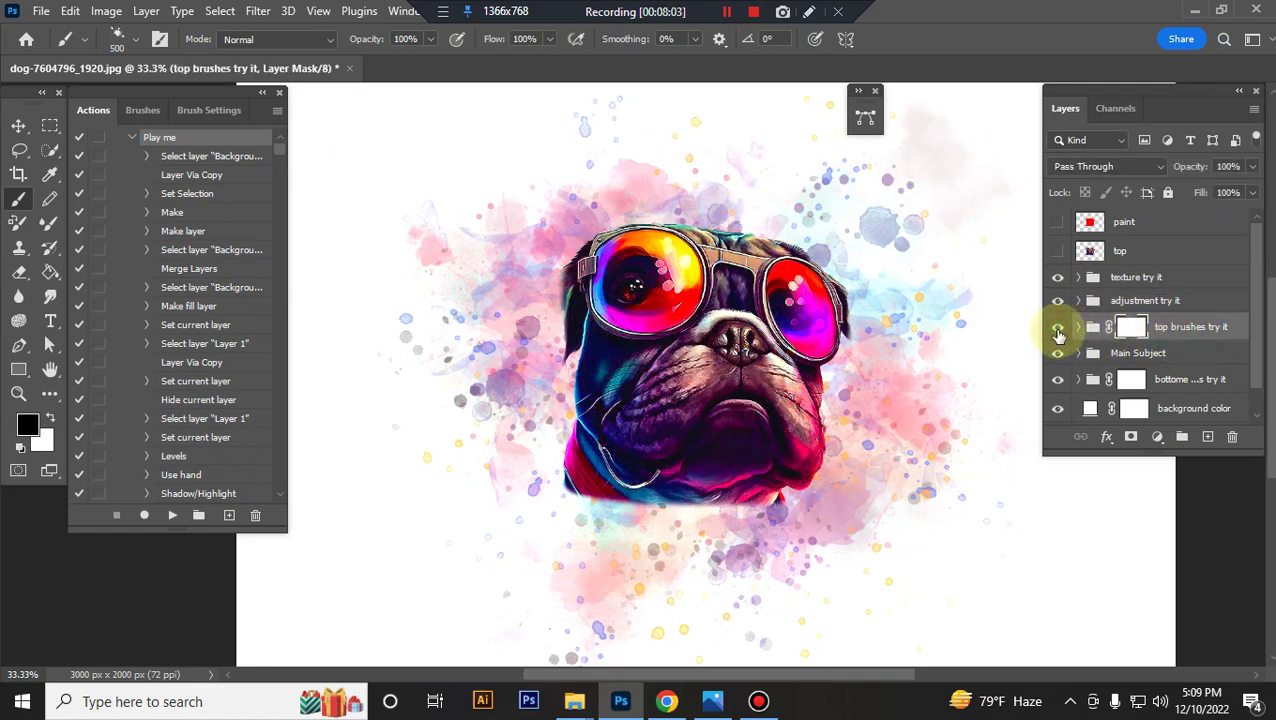
pyautogui.click(1059, 331)
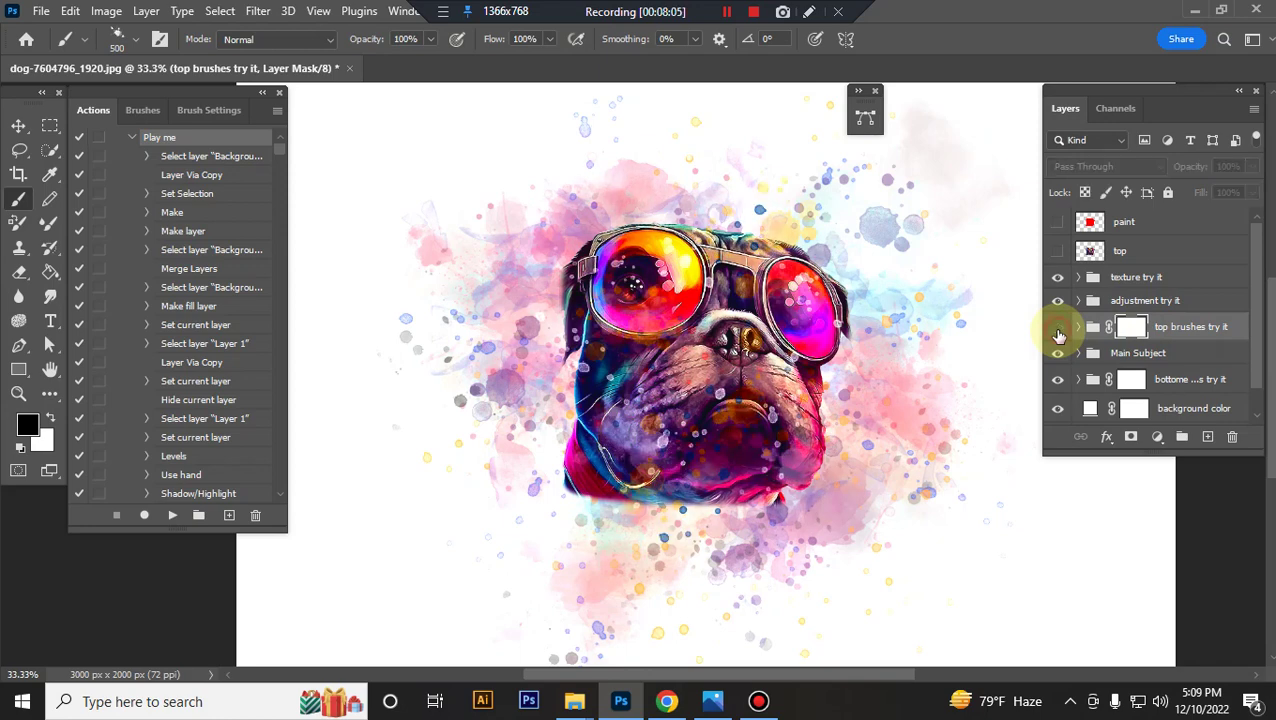
pyautogui.click(1059, 333)
pyautogui.click(1058, 331)
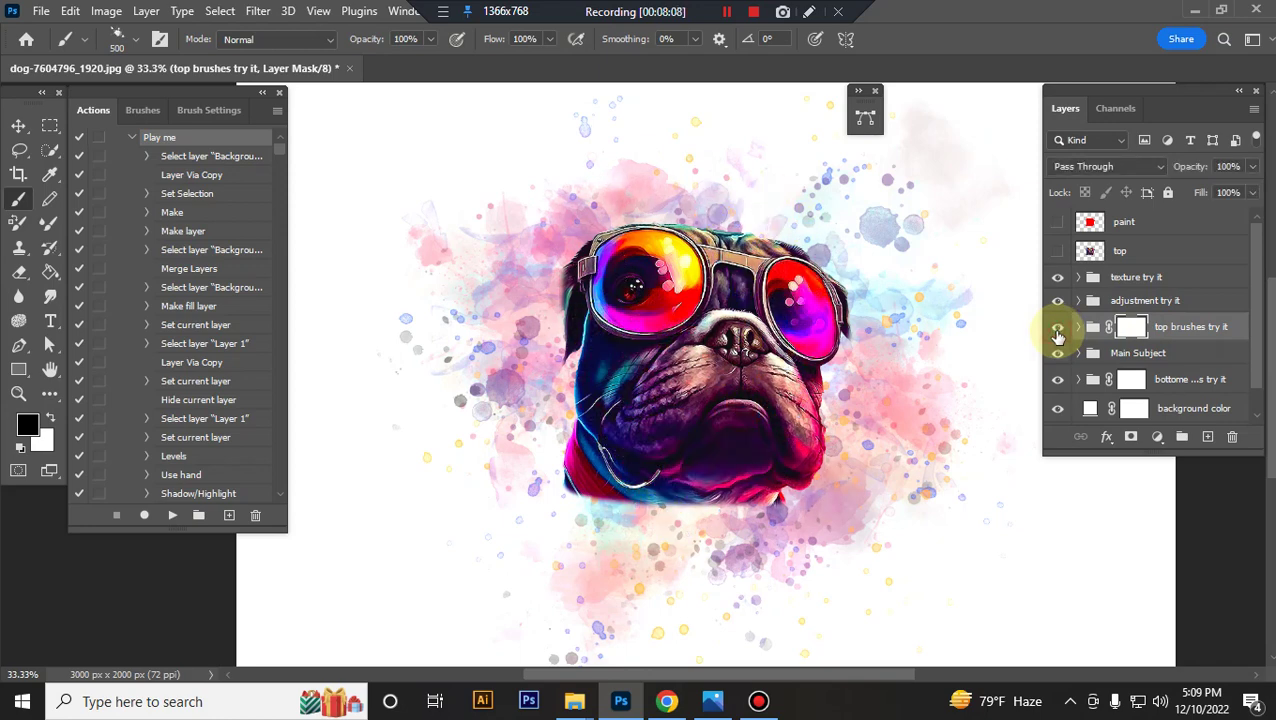
pyautogui.click(1058, 331)
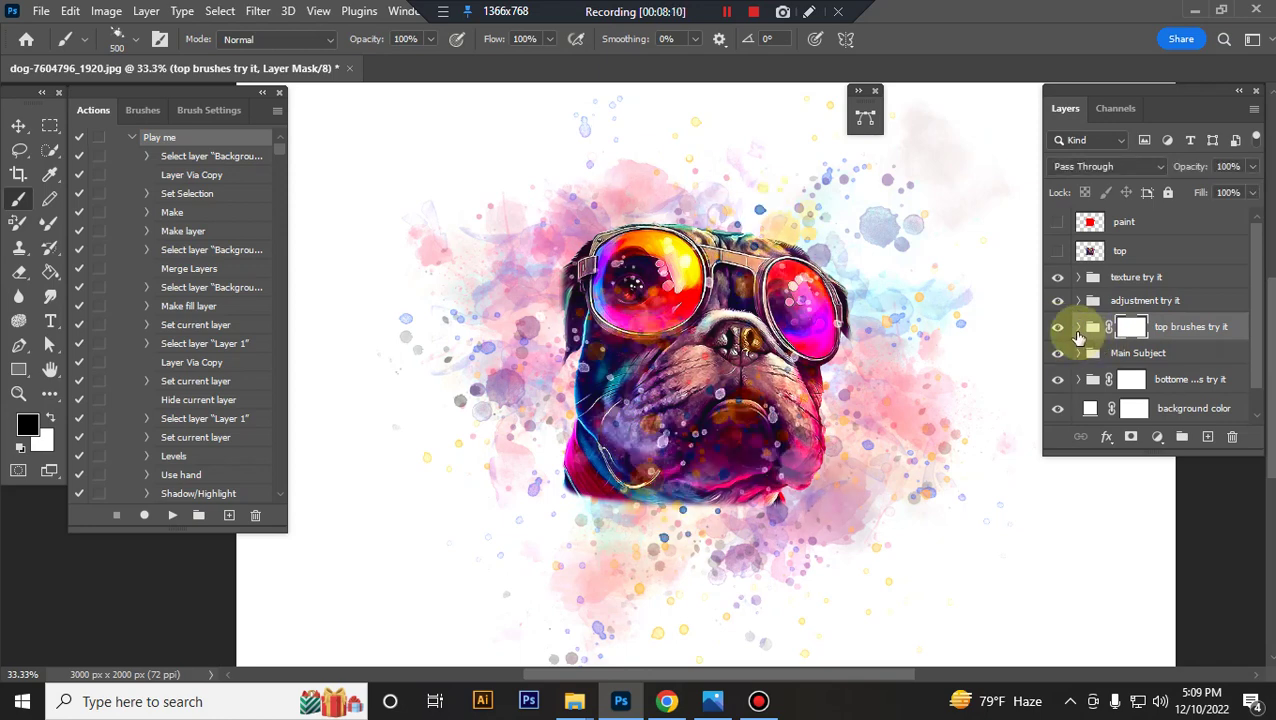
# Step: Expand the top brushes group, select tb 8, and check it hidden and shown
pyautogui.click(1078, 328)
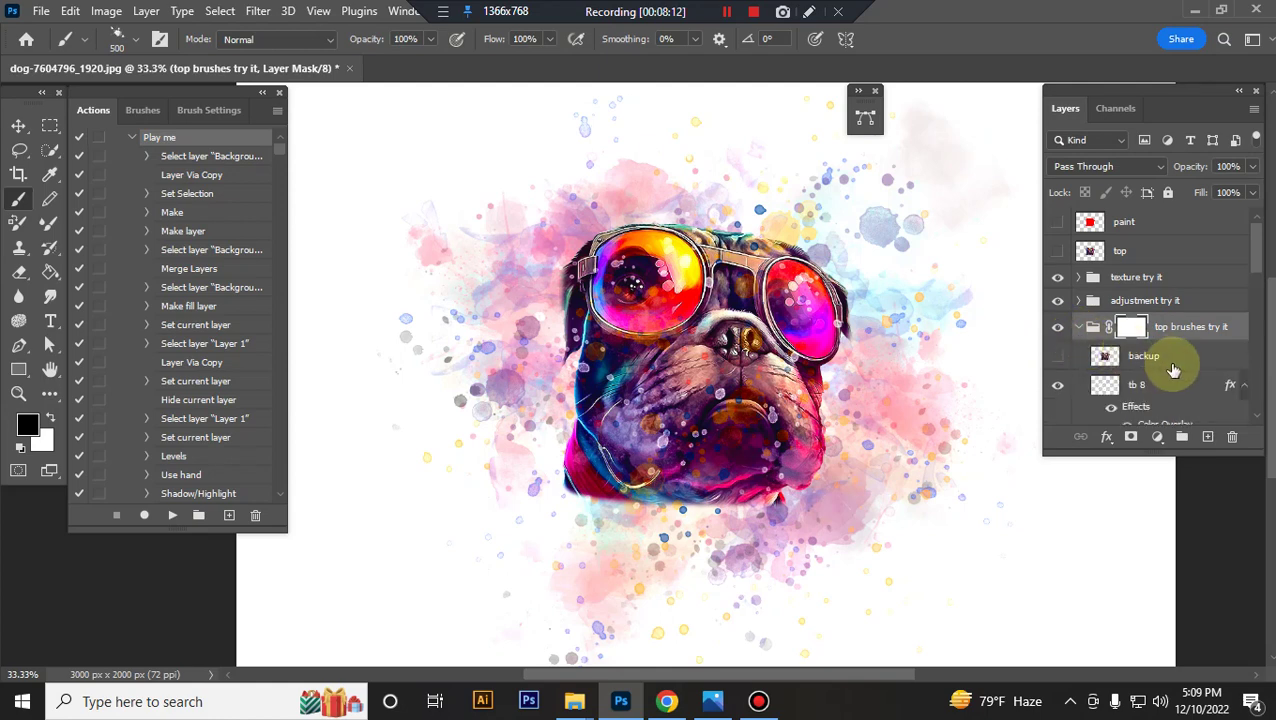
pyautogui.scroll(-1, 1168, 363)
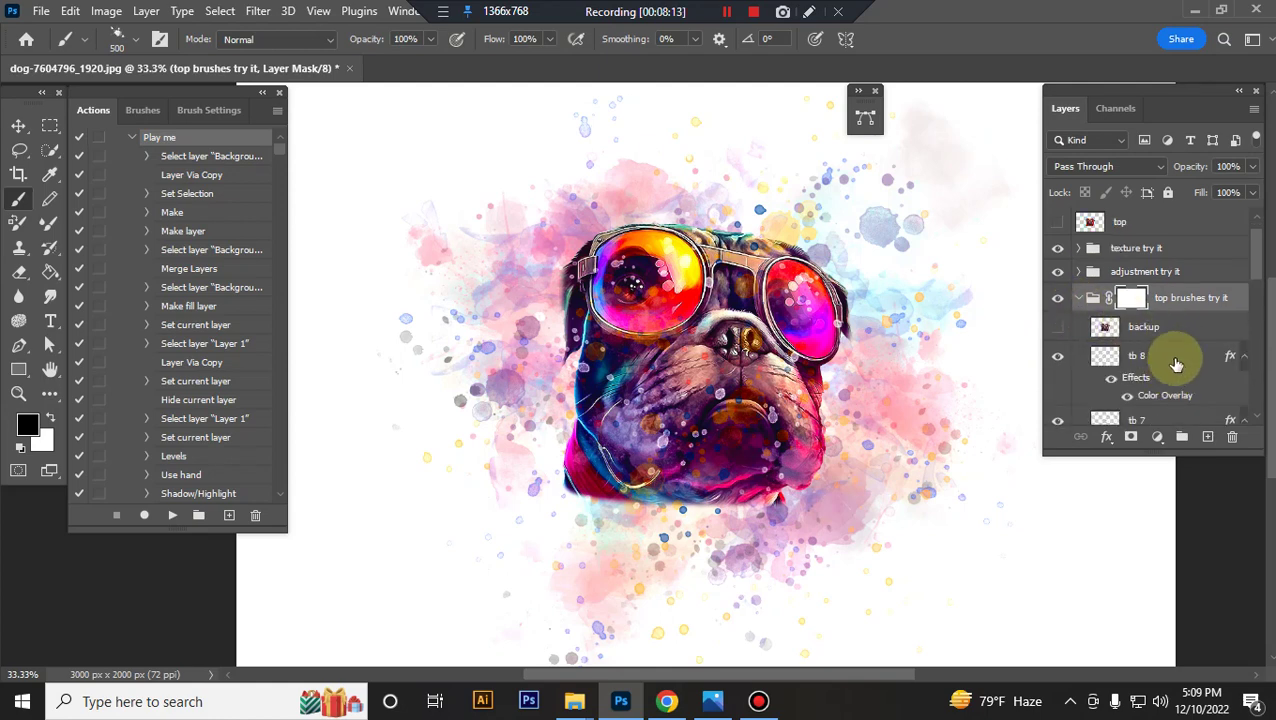
pyautogui.click(1176, 362)
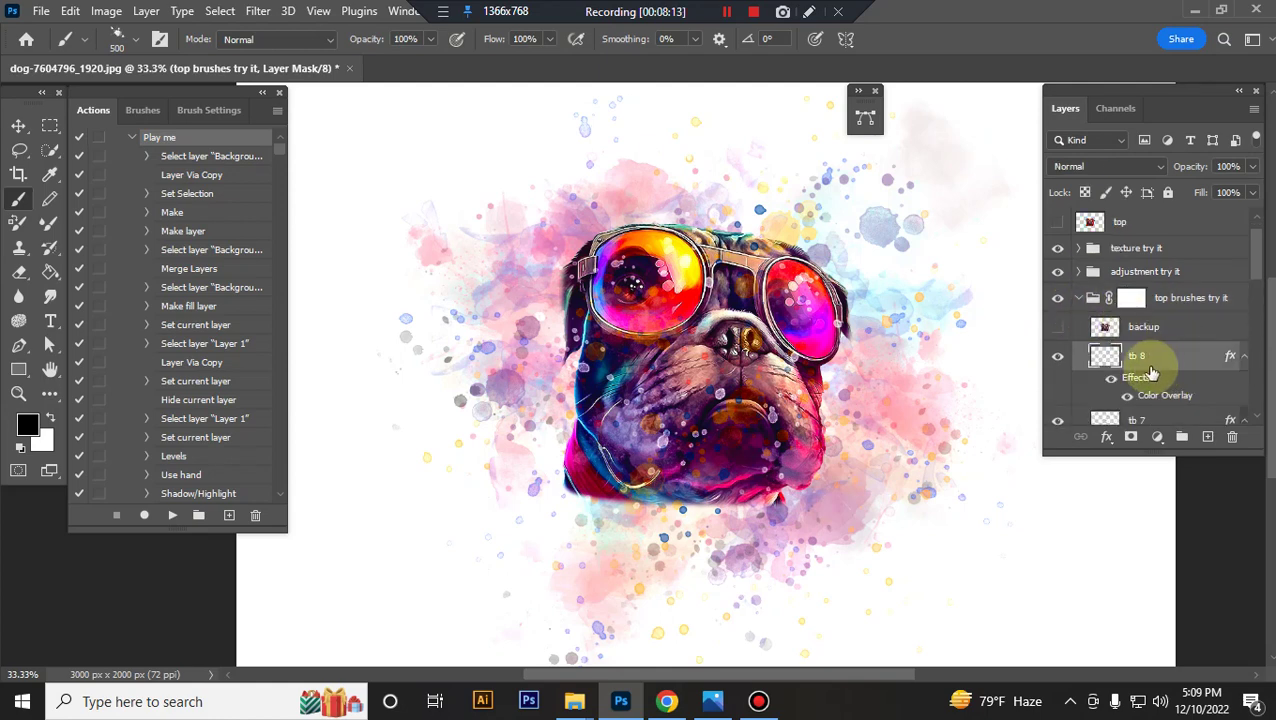
pyautogui.click(1058, 360)
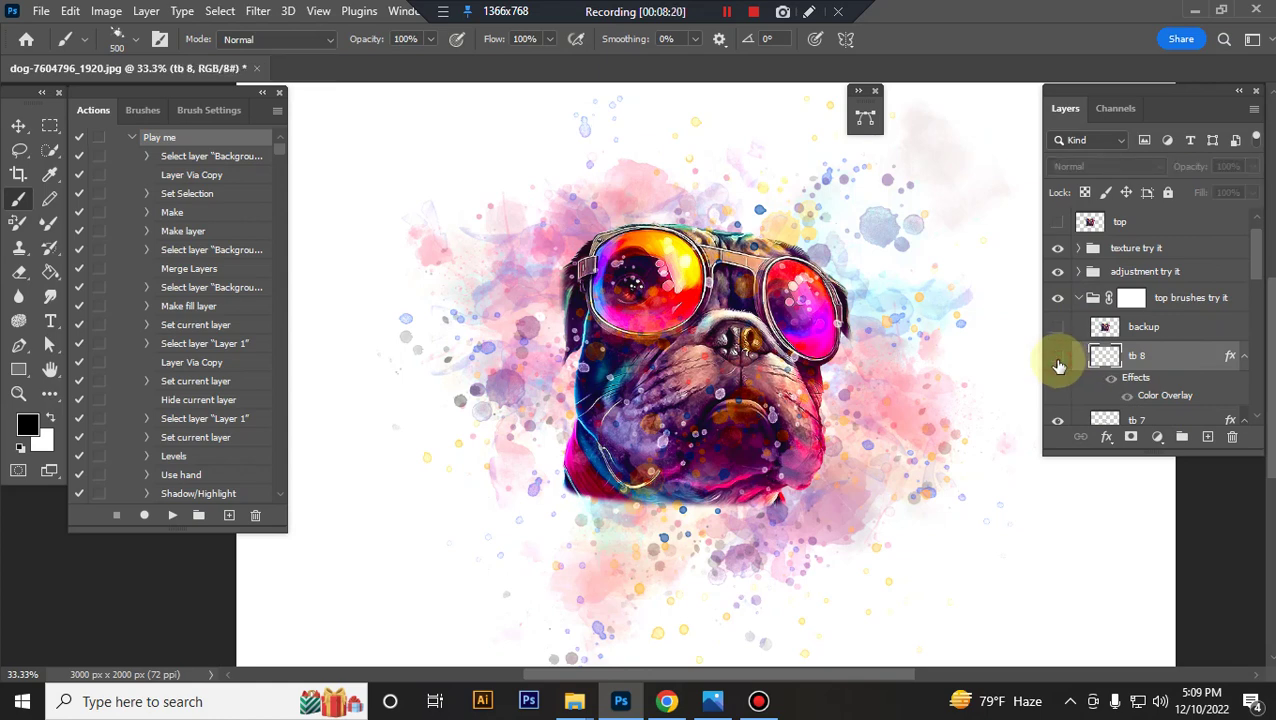
pyautogui.click(1058, 362)
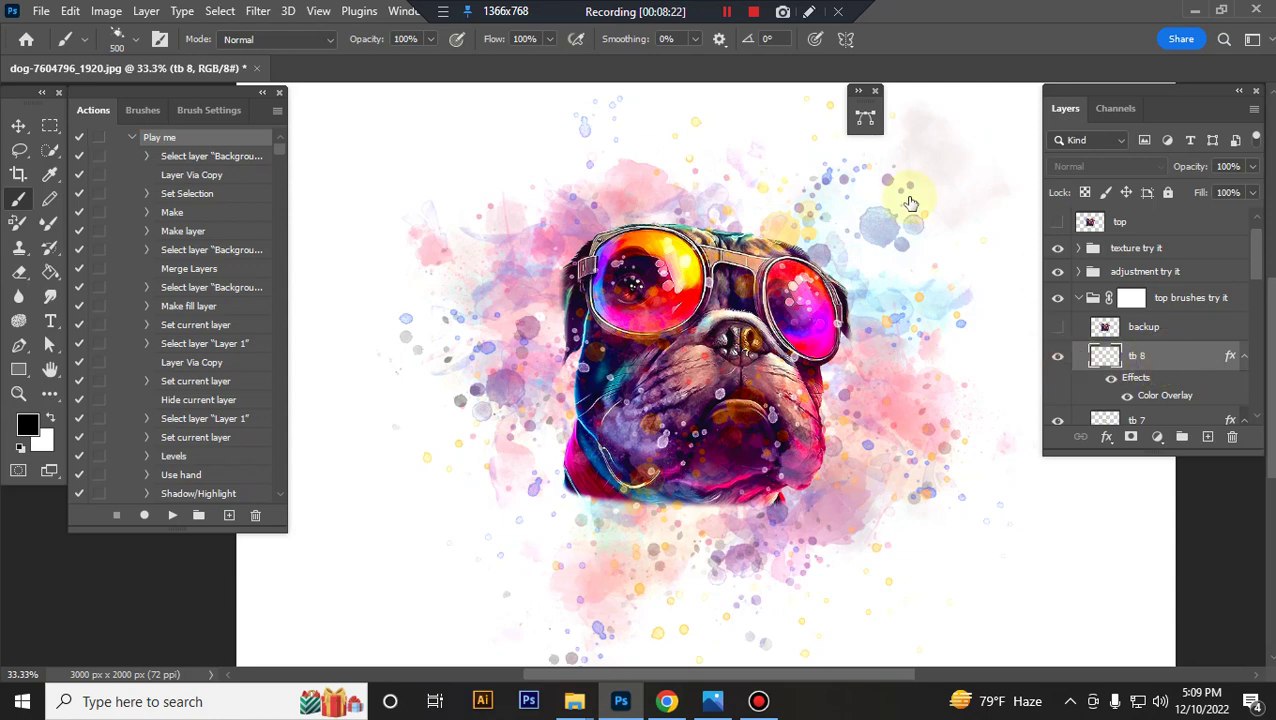
pyautogui.click(727, 13)
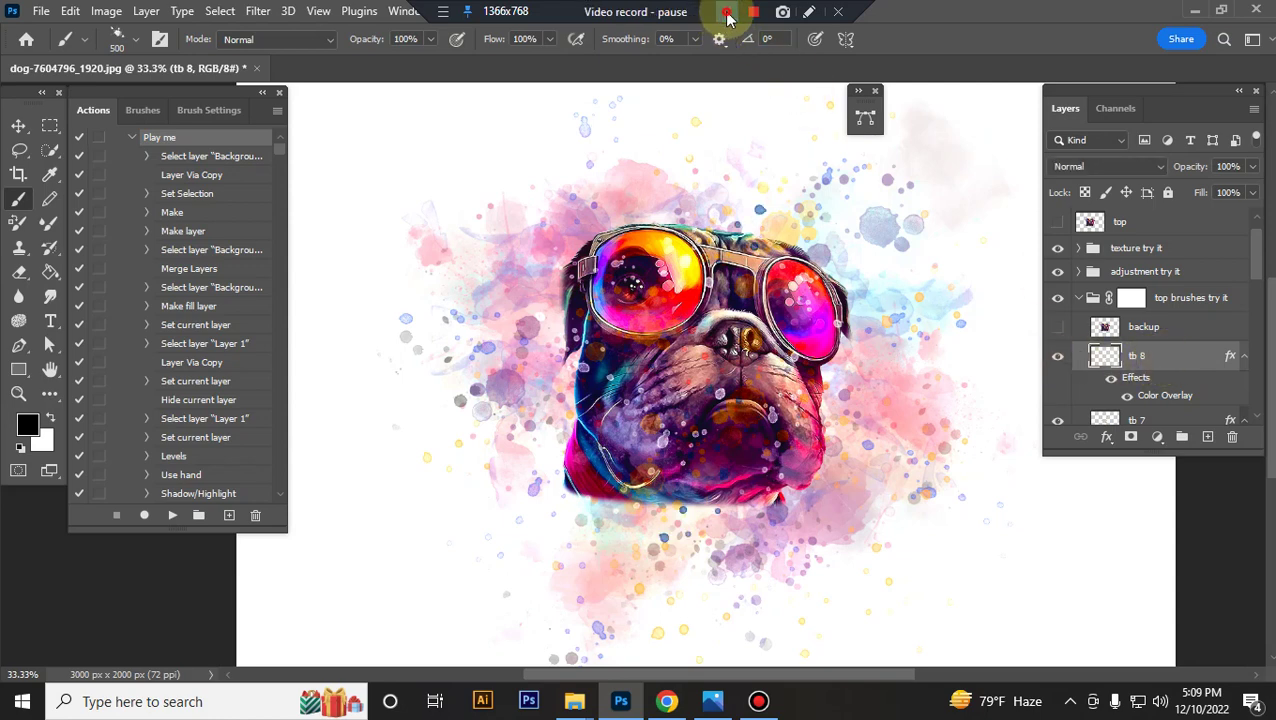
# Step: Select the Move tool with the tb 8 brush layer active
pyautogui.click(727, 13)
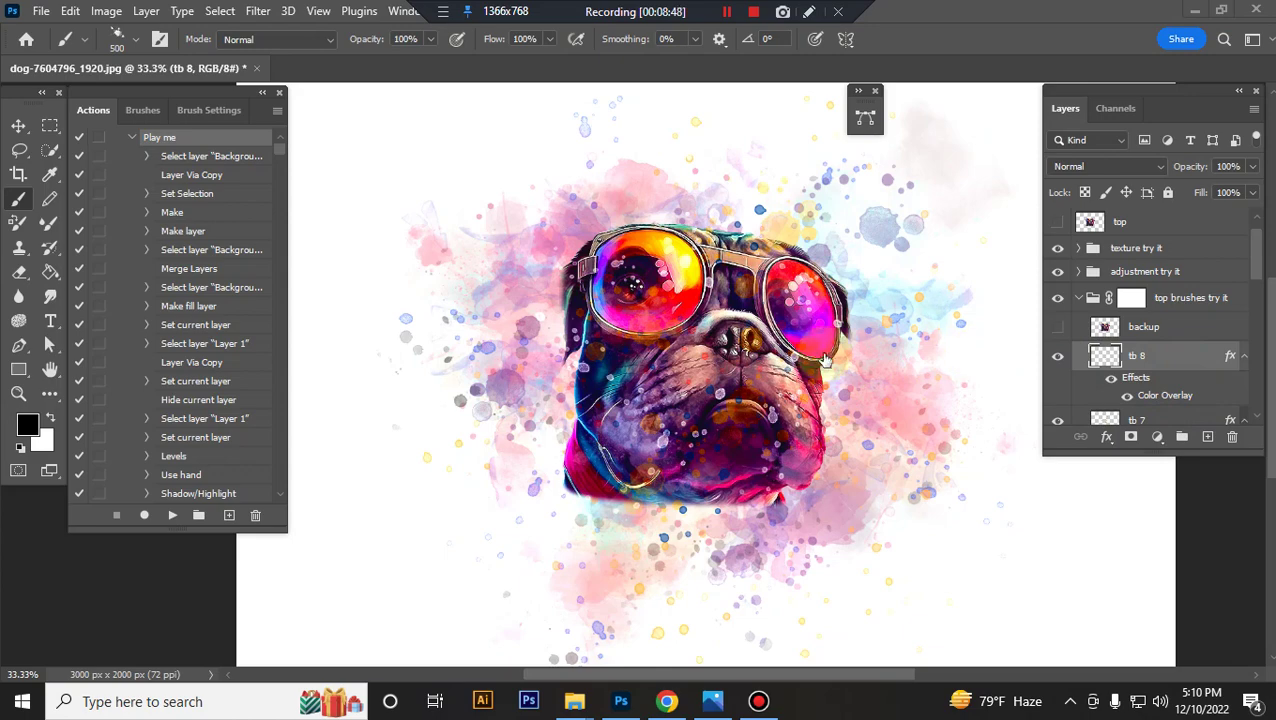
pyautogui.click(746, 347)
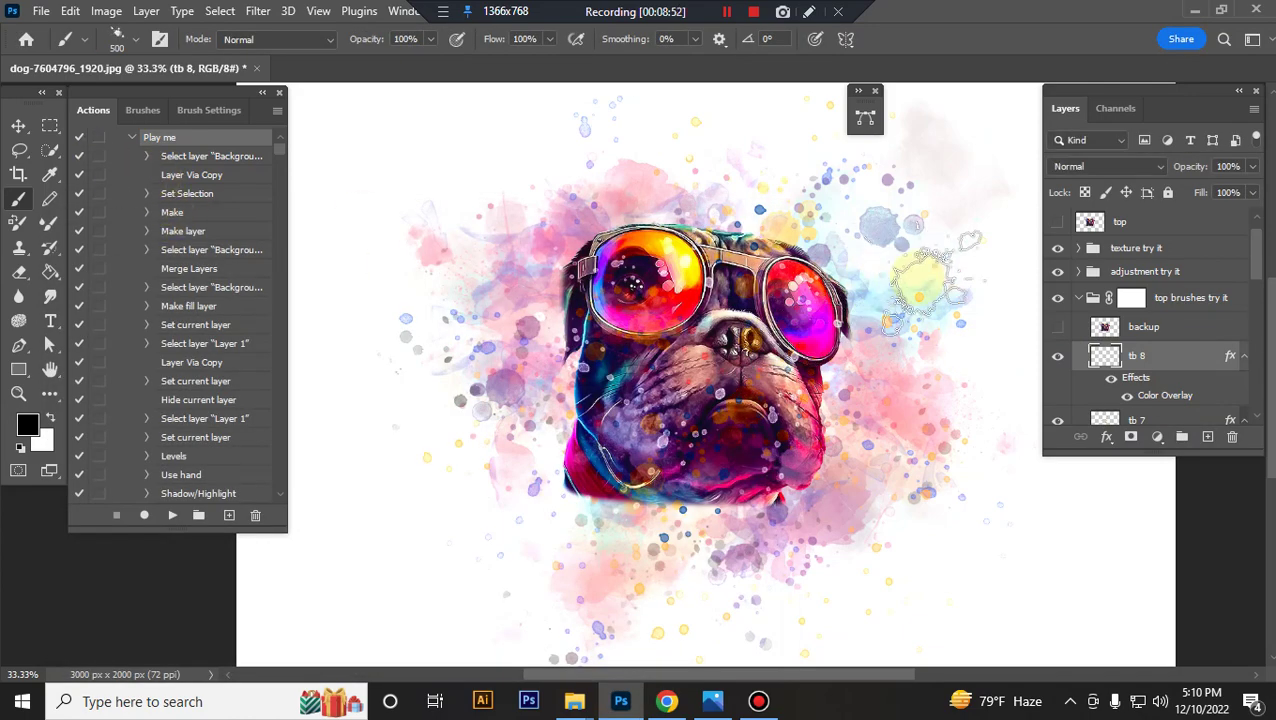
pyautogui.click(17, 127)
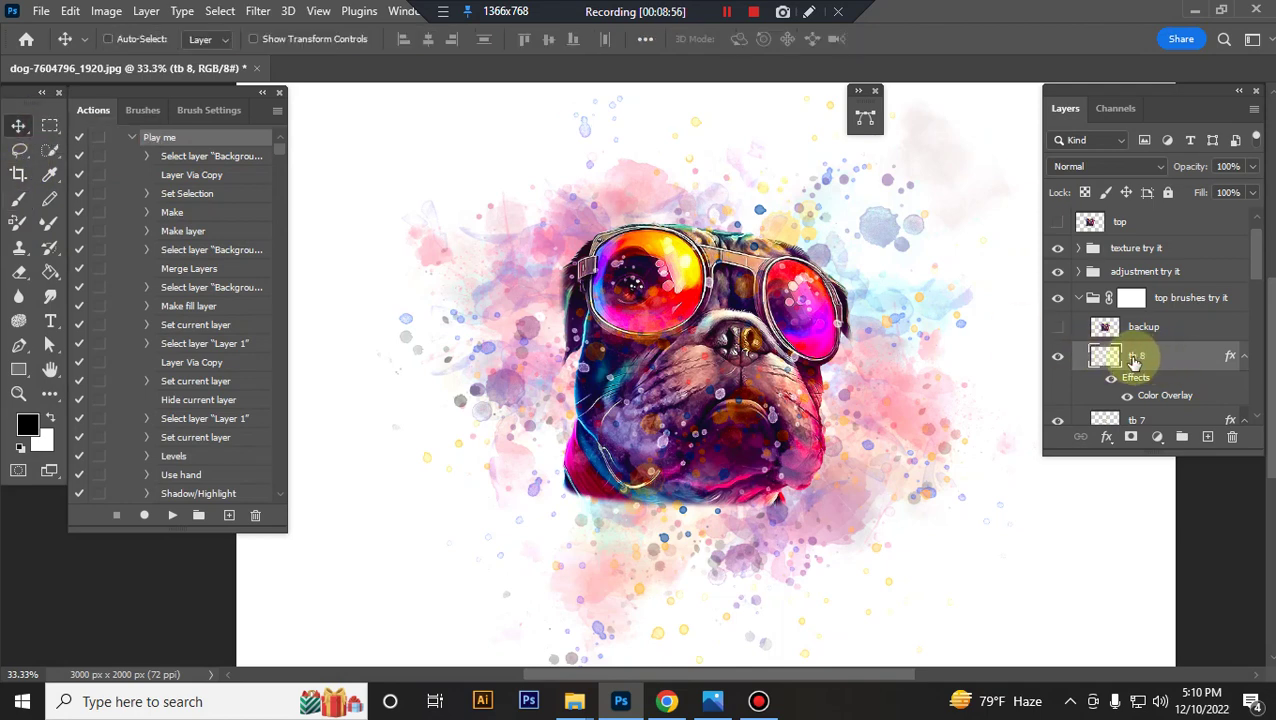
# Step: Scale the tb 8 splatter layer up to about 121%
pyautogui.hotkey('ctrl', 't')
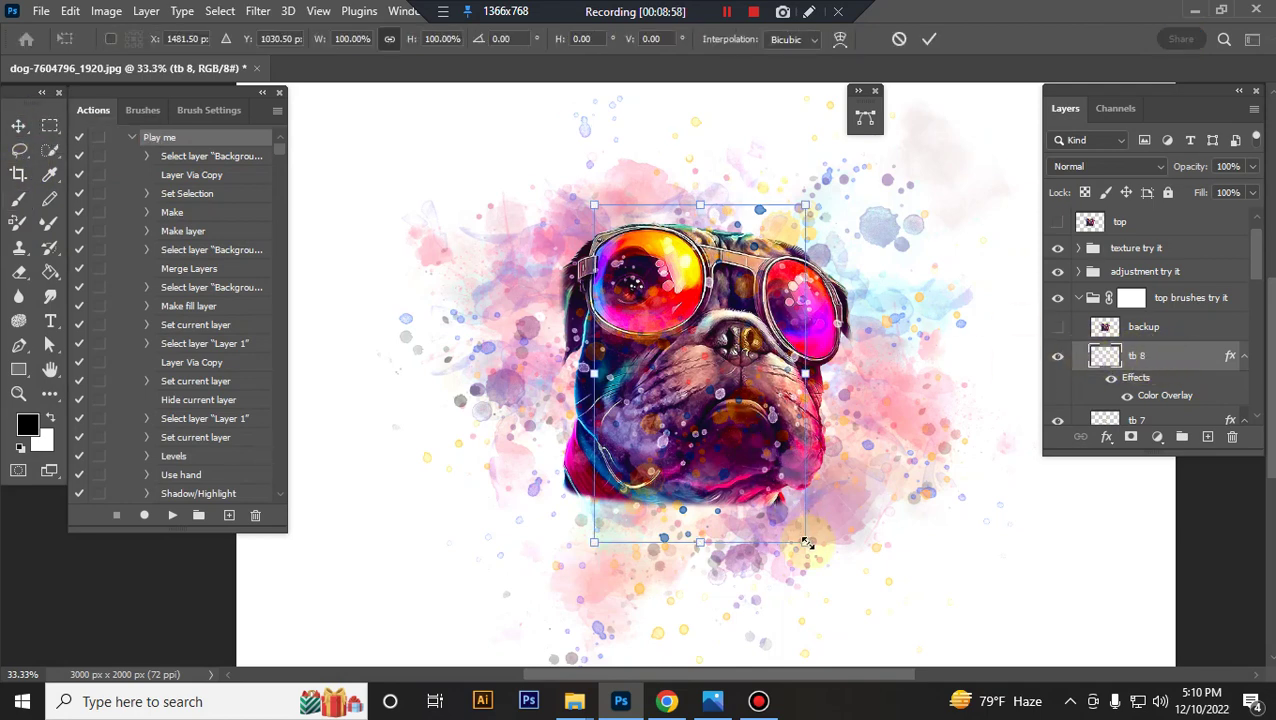
pyautogui.moveTo(805, 541); pyautogui.dragTo(863, 581)
pyautogui.press('Return')
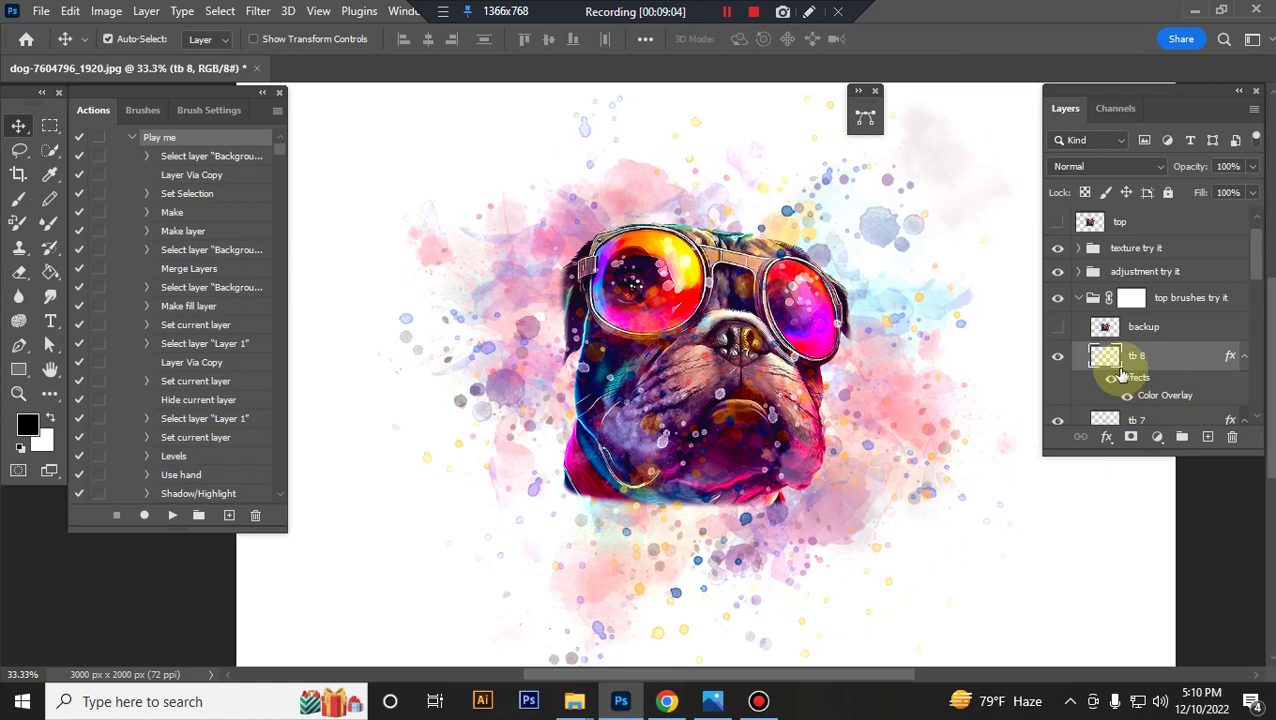
pyautogui.scroll(-3, 1120, 372)
pyautogui.scroll(-1, 1120, 370)
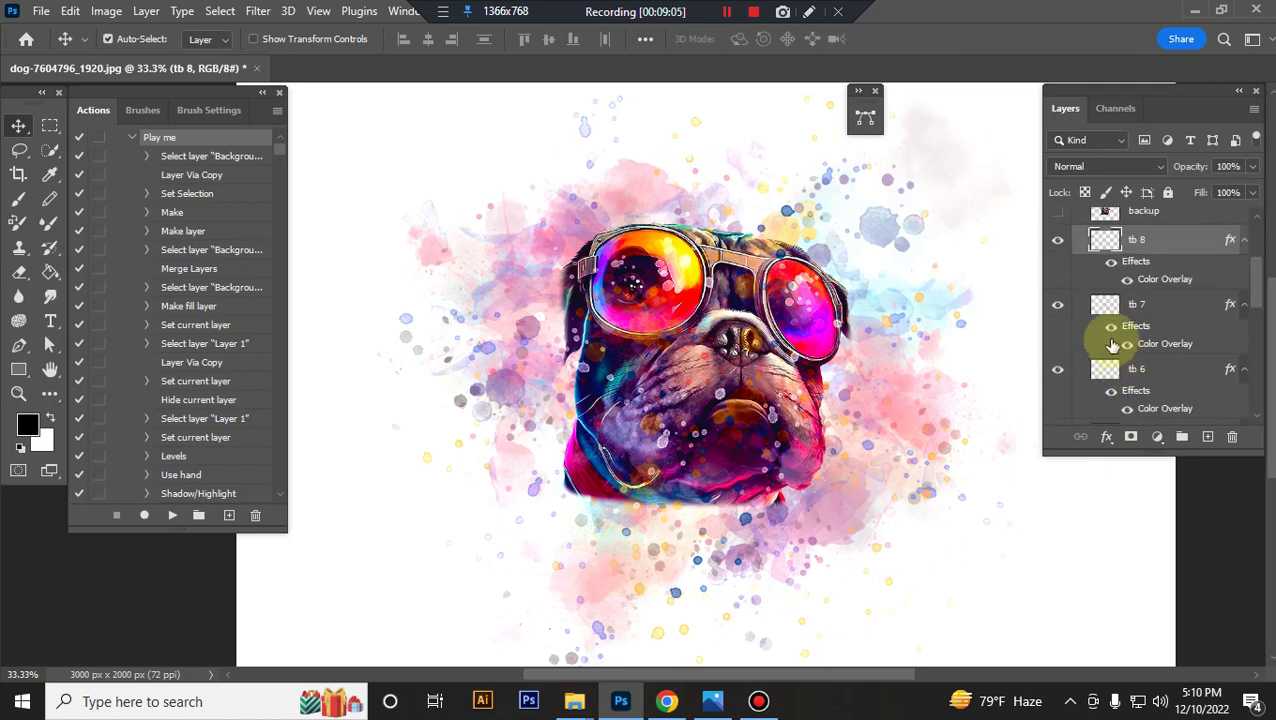
# Step: Select tb 7, compare it hidden and shown, and enlarge it to about 140%
pyautogui.click(1164, 312)
pyautogui.click(1057, 311)
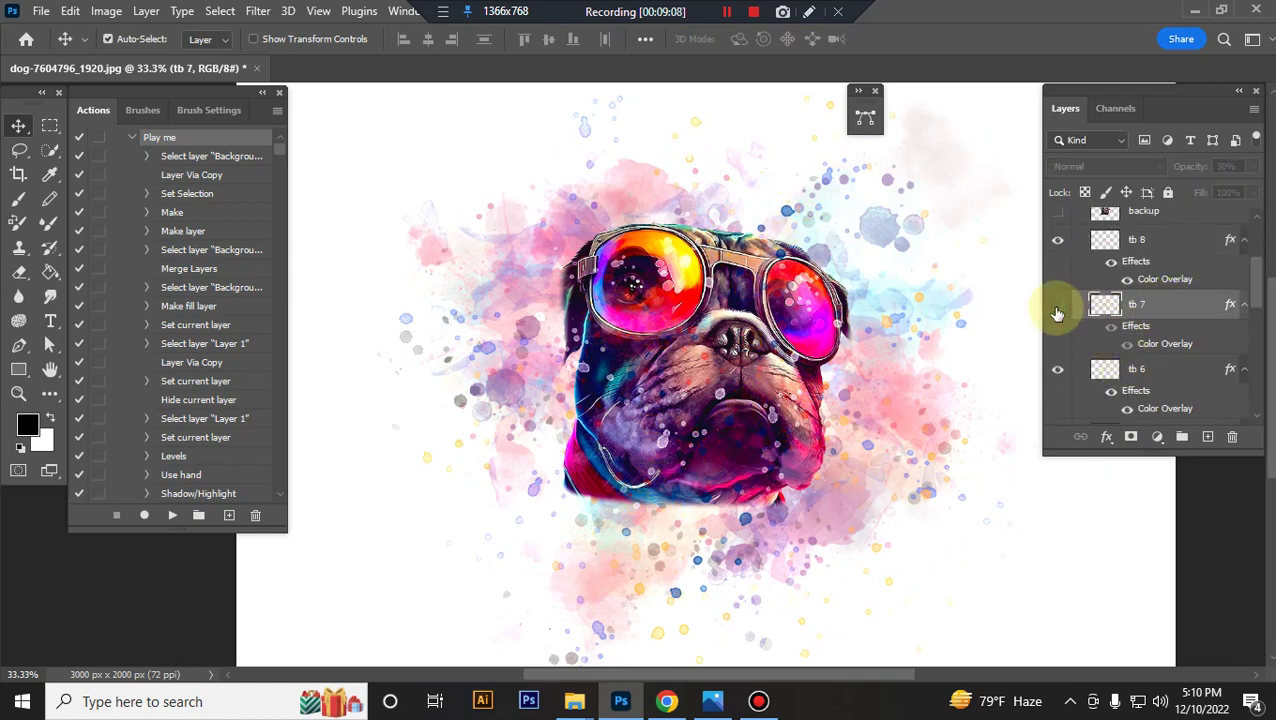
pyautogui.click(1057, 311)
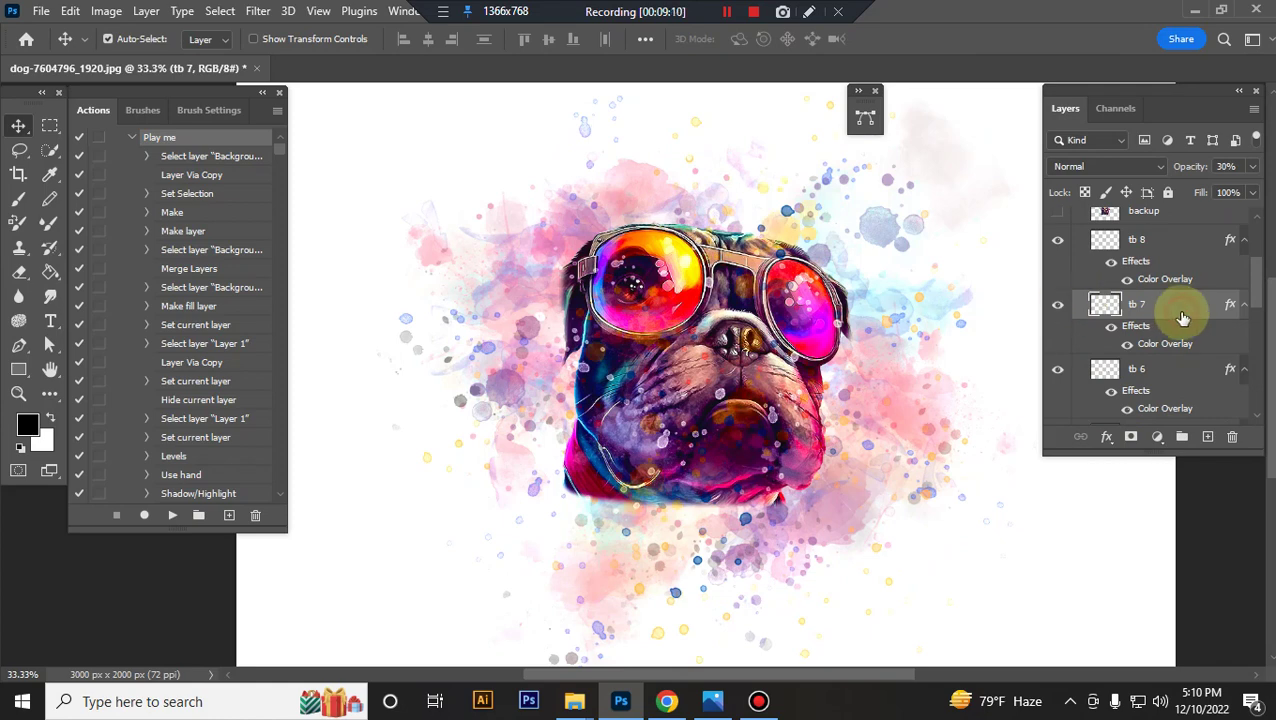
pyautogui.hotkey('ctrl', 't')
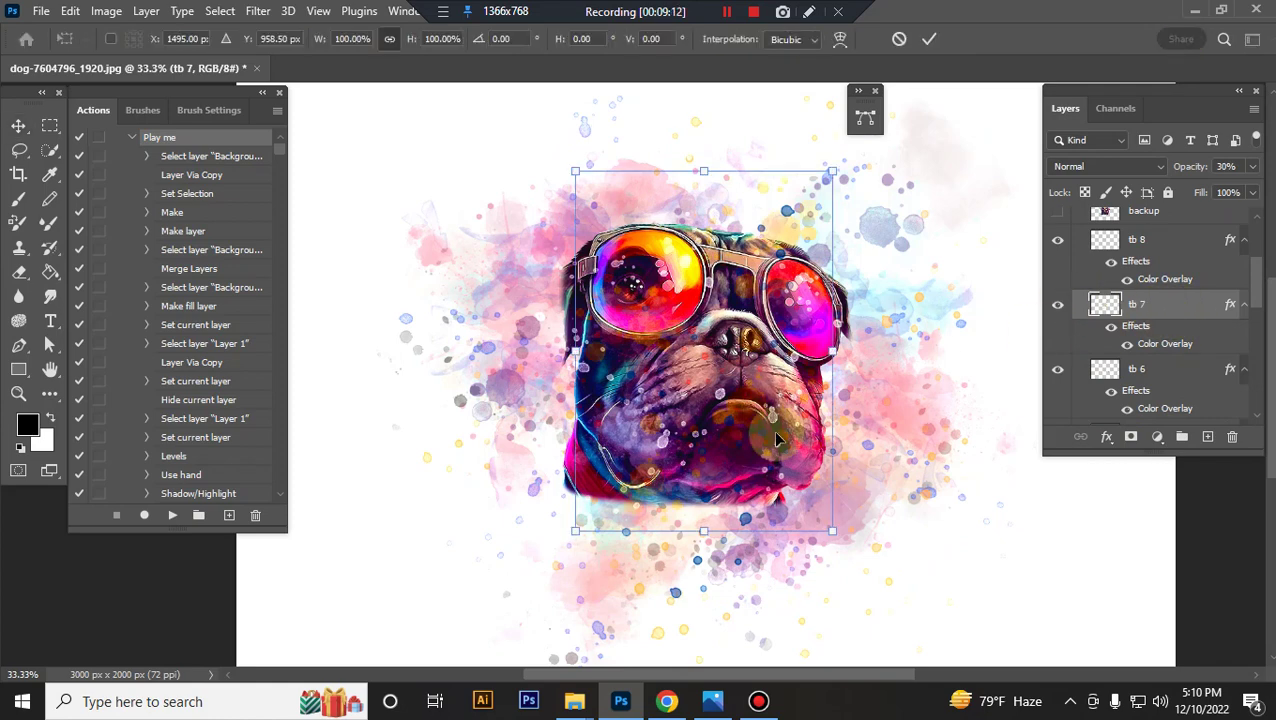
pyautogui.moveTo(833, 535); pyautogui.dragTo(910, 595)
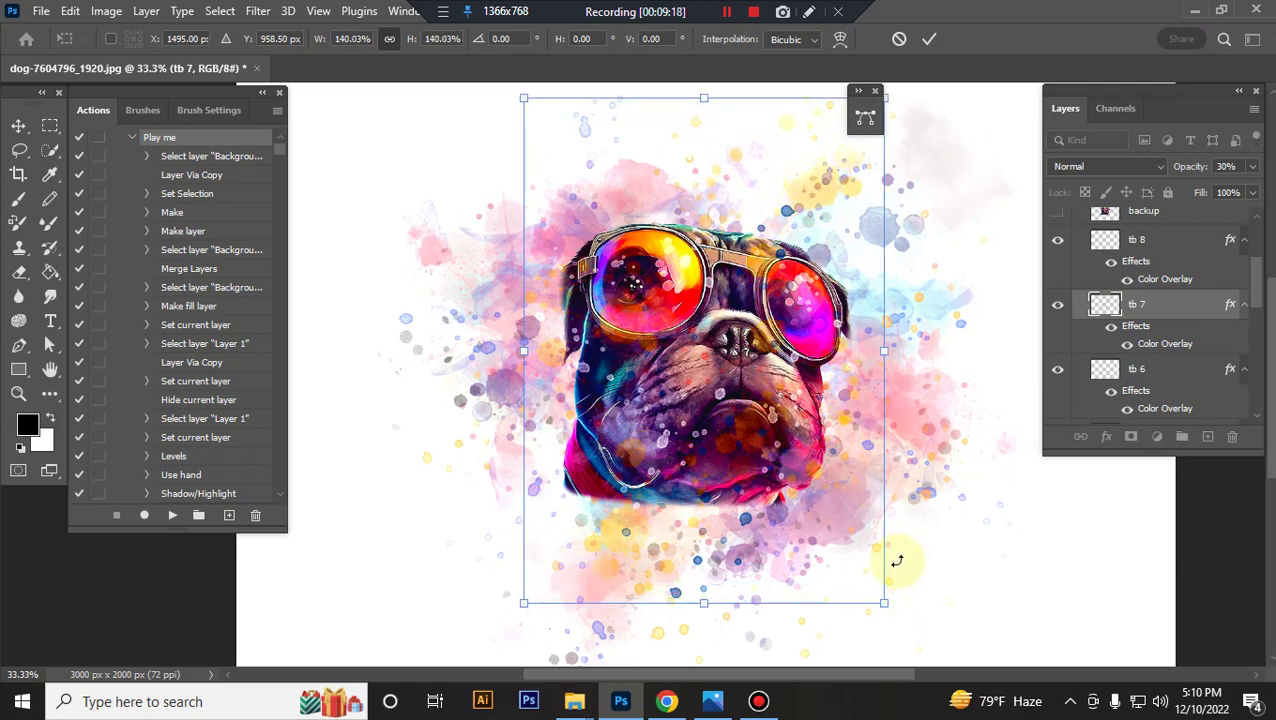
pyautogui.press('Return')
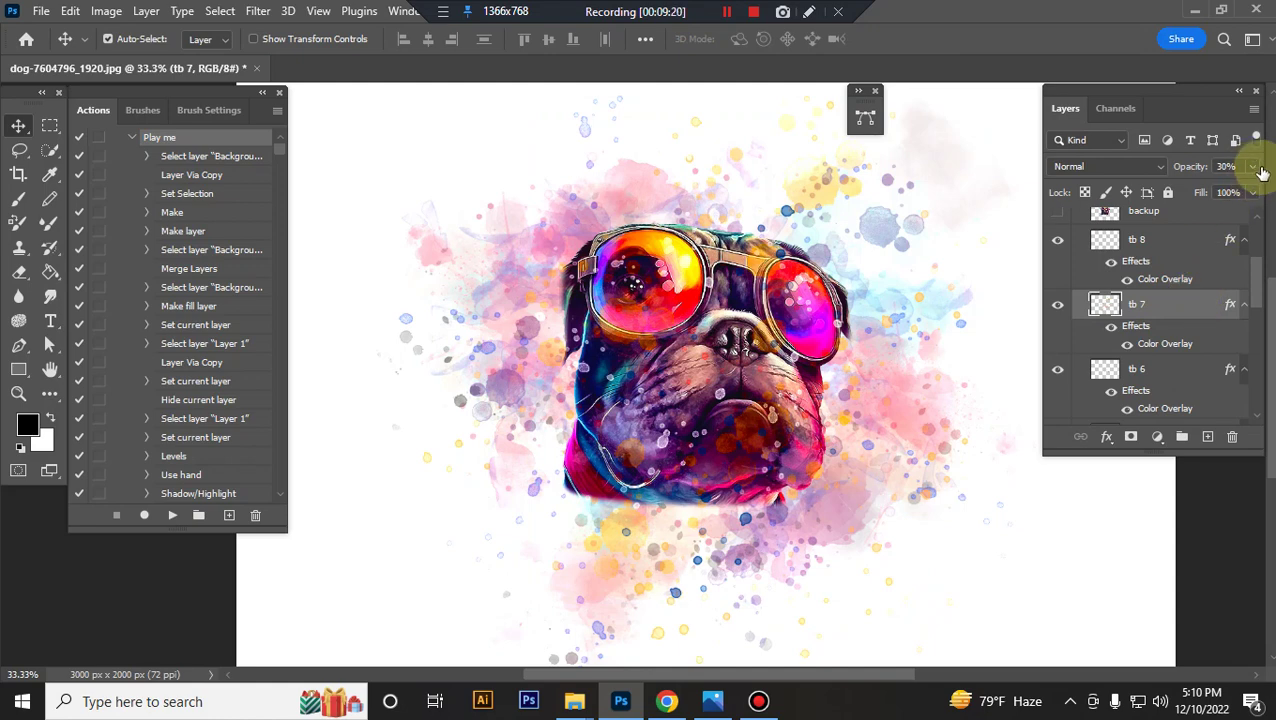
# Step: Set tb 7's opacity to 45%
pyautogui.click(1257, 168)
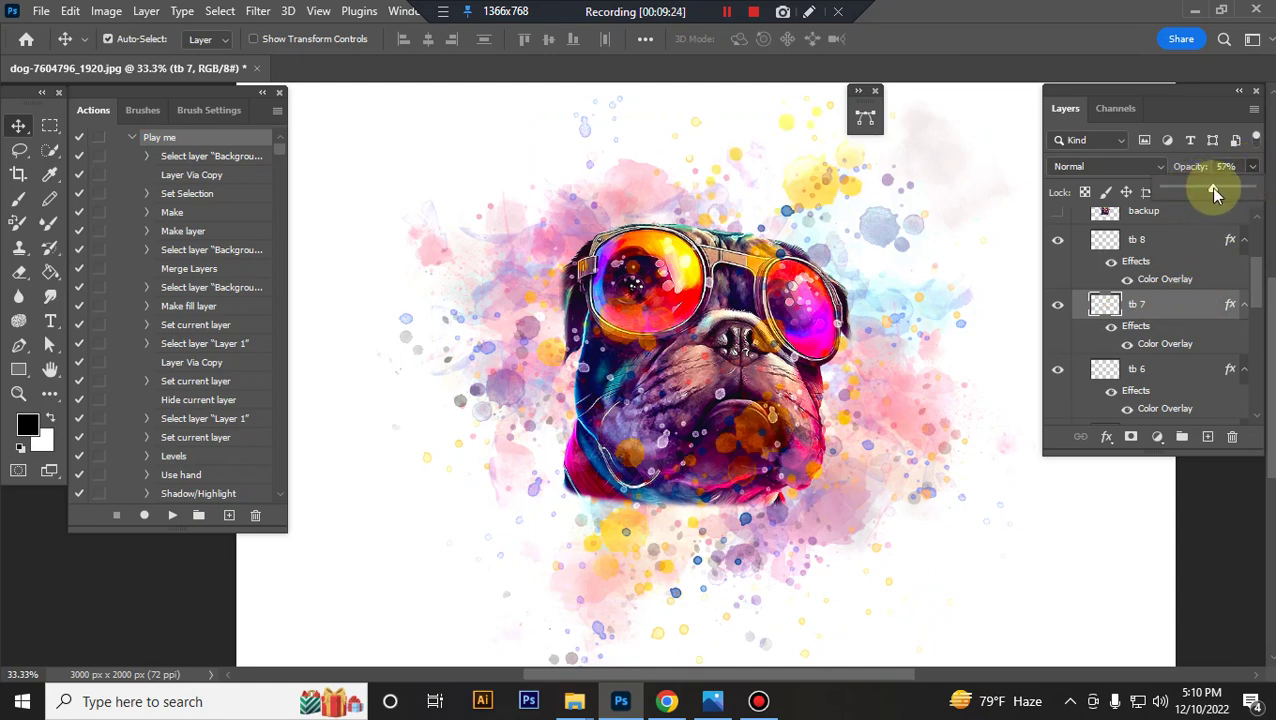
pyautogui.moveTo(1214, 192); pyautogui.dragTo(1216, 194)
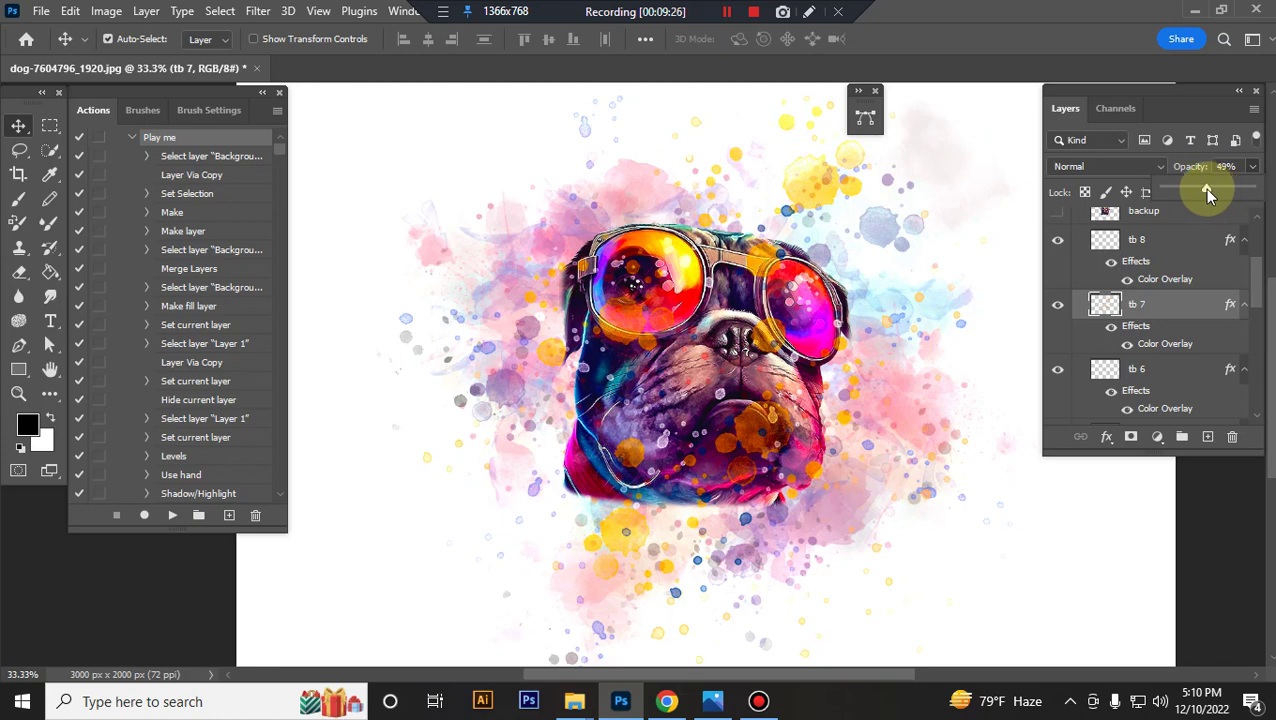
pyautogui.moveTo(1204, 192); pyautogui.dragTo(1202, 192)
# Step: Select tb 6, check it hidden and shown, and scale it to about 148%
pyautogui.scroll(-3, 1143, 345)
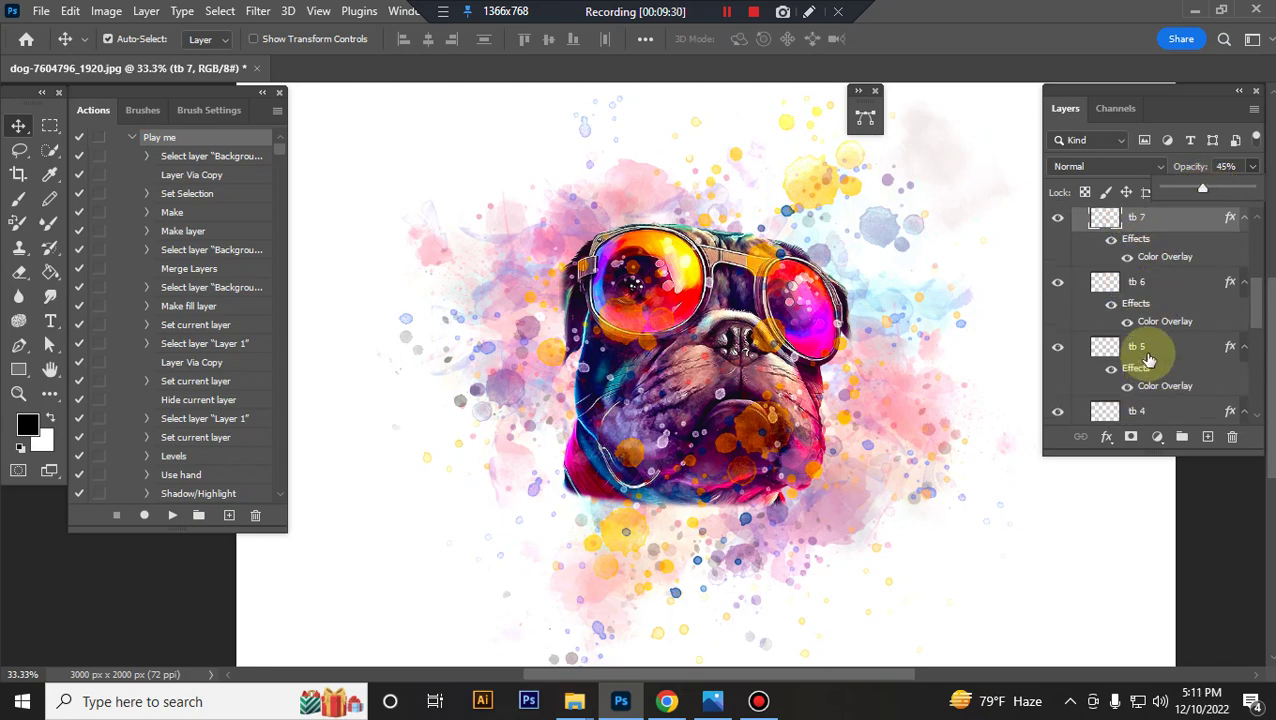
pyautogui.click(1140, 285)
pyautogui.click(1066, 287)
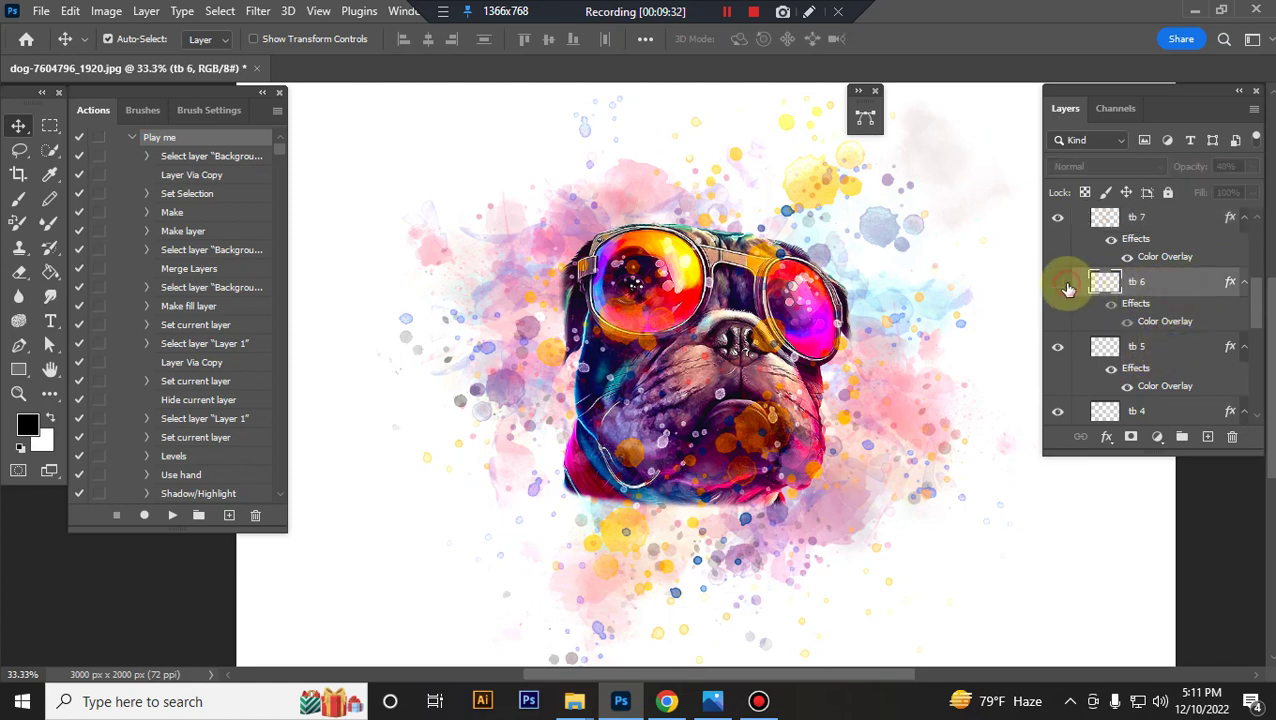
pyautogui.click(1064, 287)
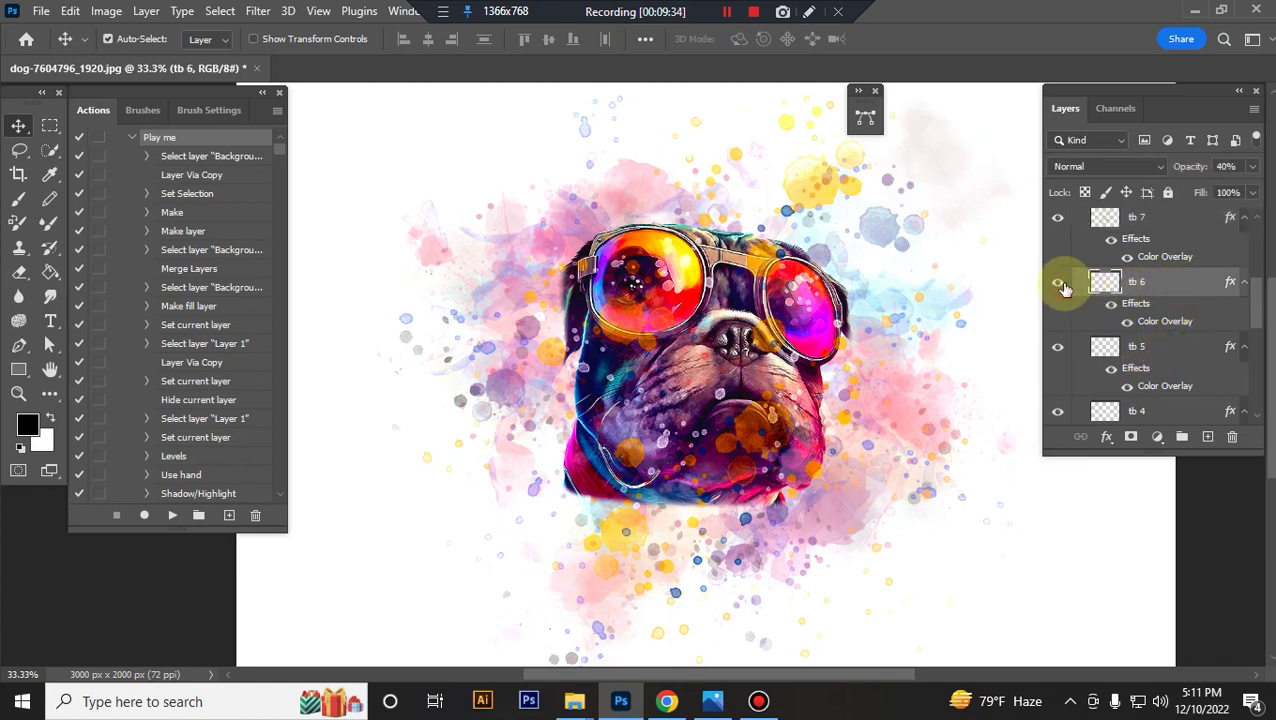
pyautogui.click(1168, 287)
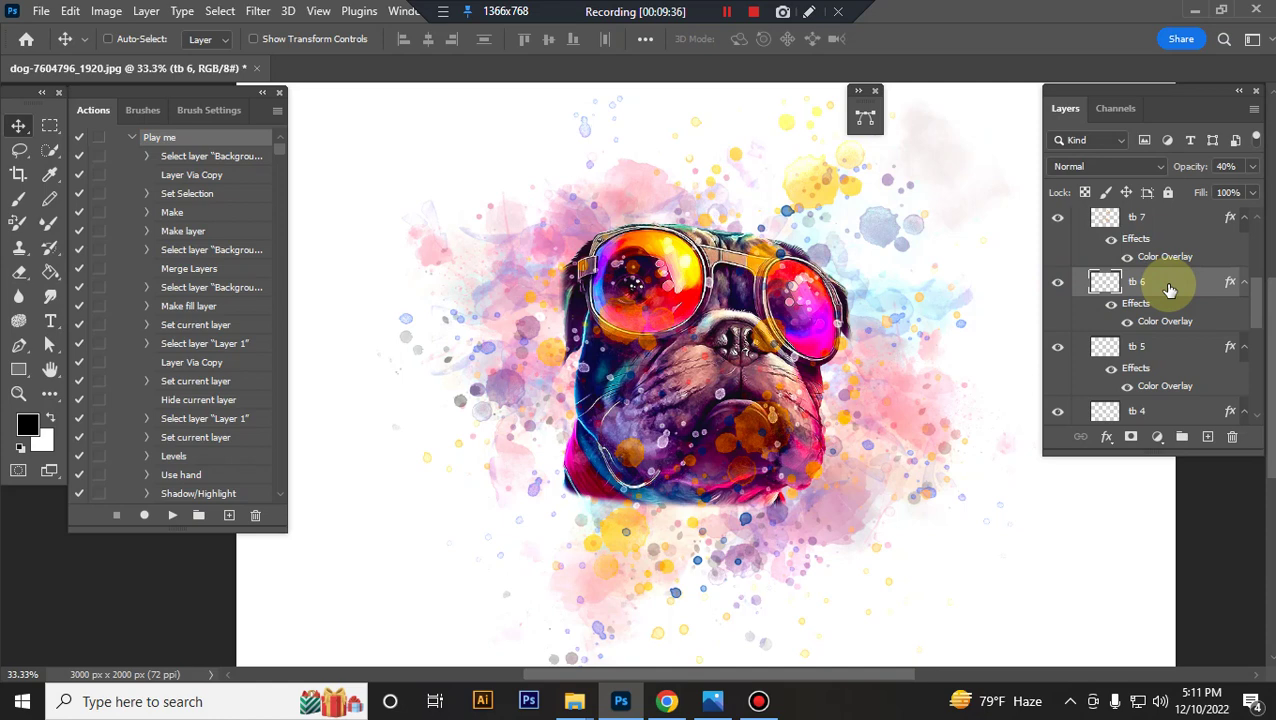
pyautogui.hotkey('ctrl', 't')
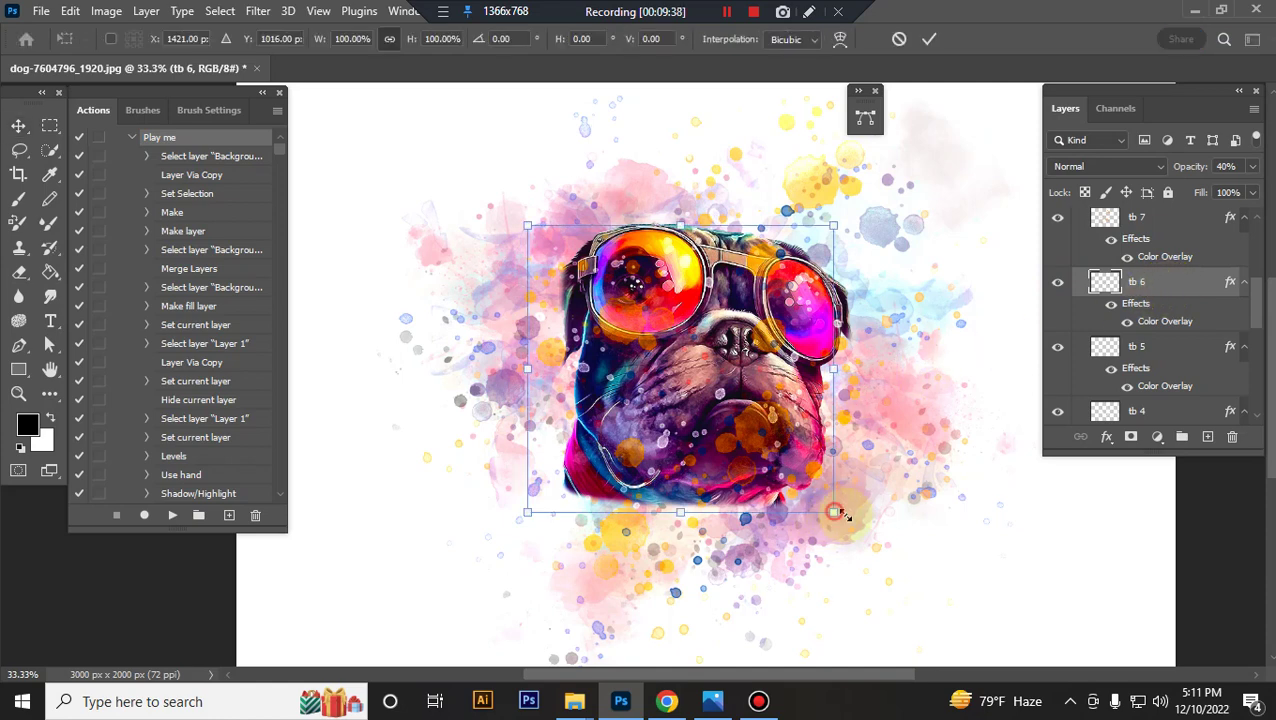
pyautogui.moveTo(834, 512); pyautogui.dragTo(926, 563)
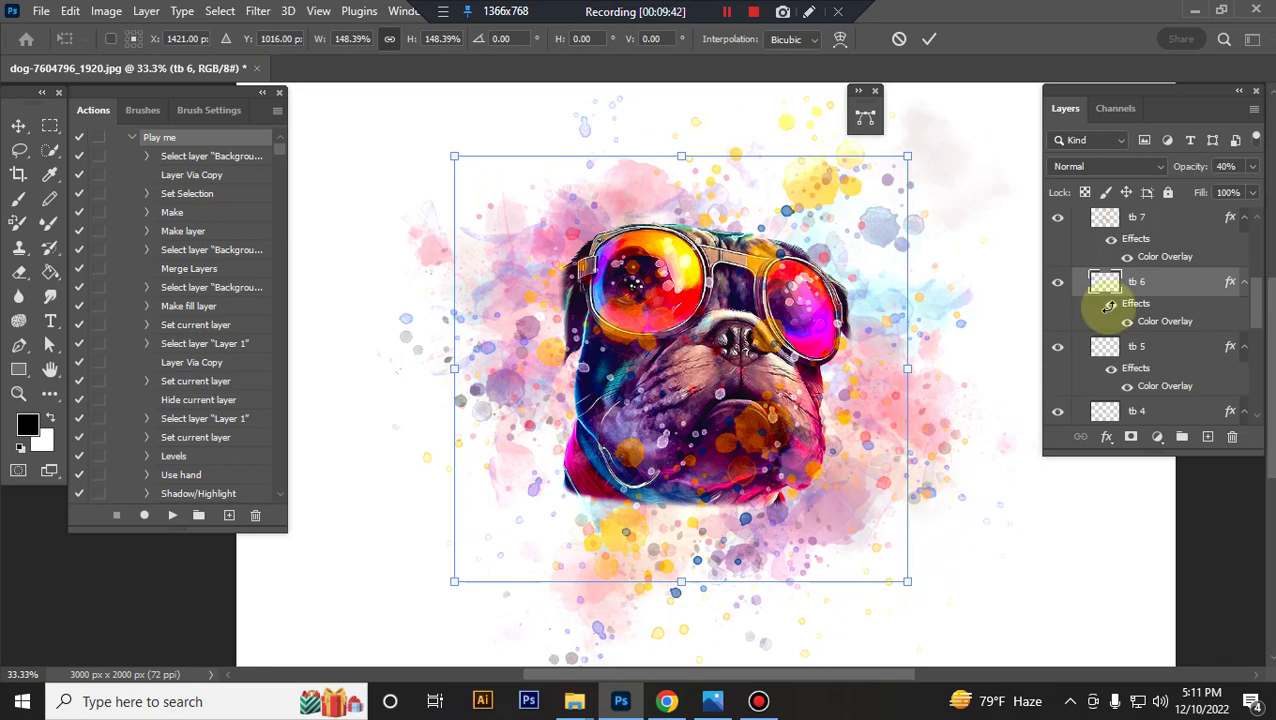
pyautogui.press('Return')
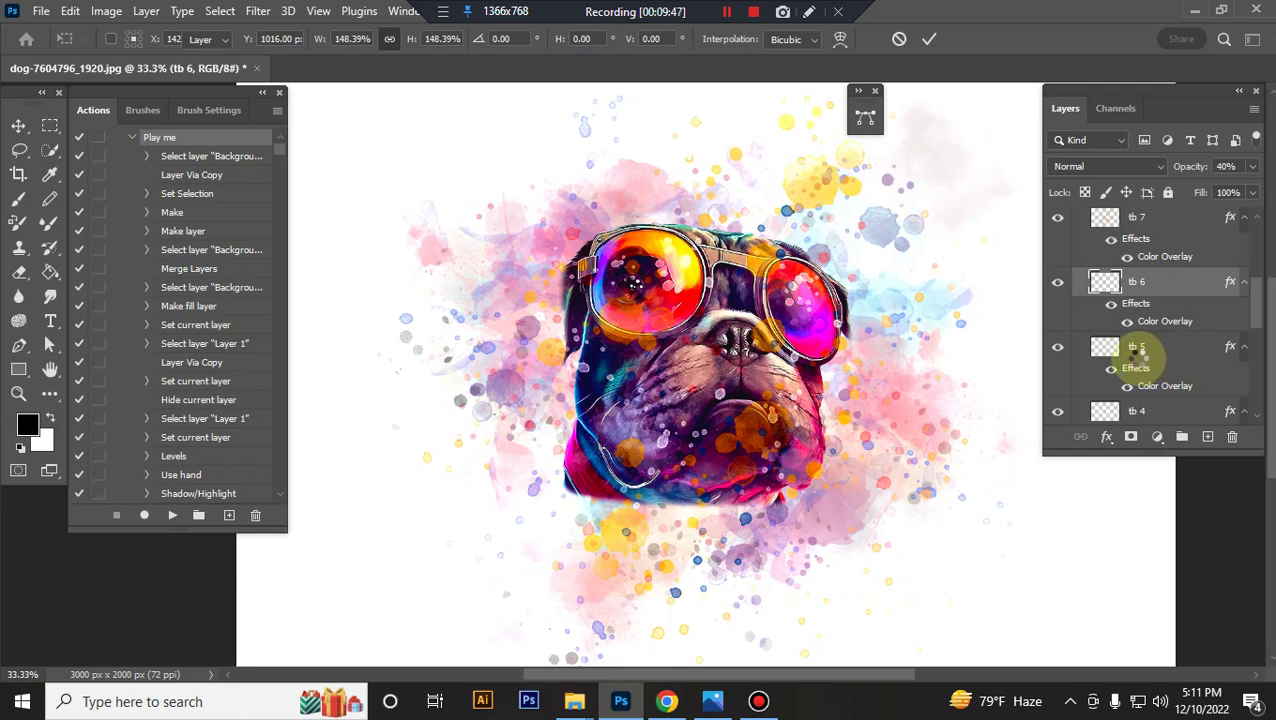
pyautogui.scroll(-5, 1135, 375)
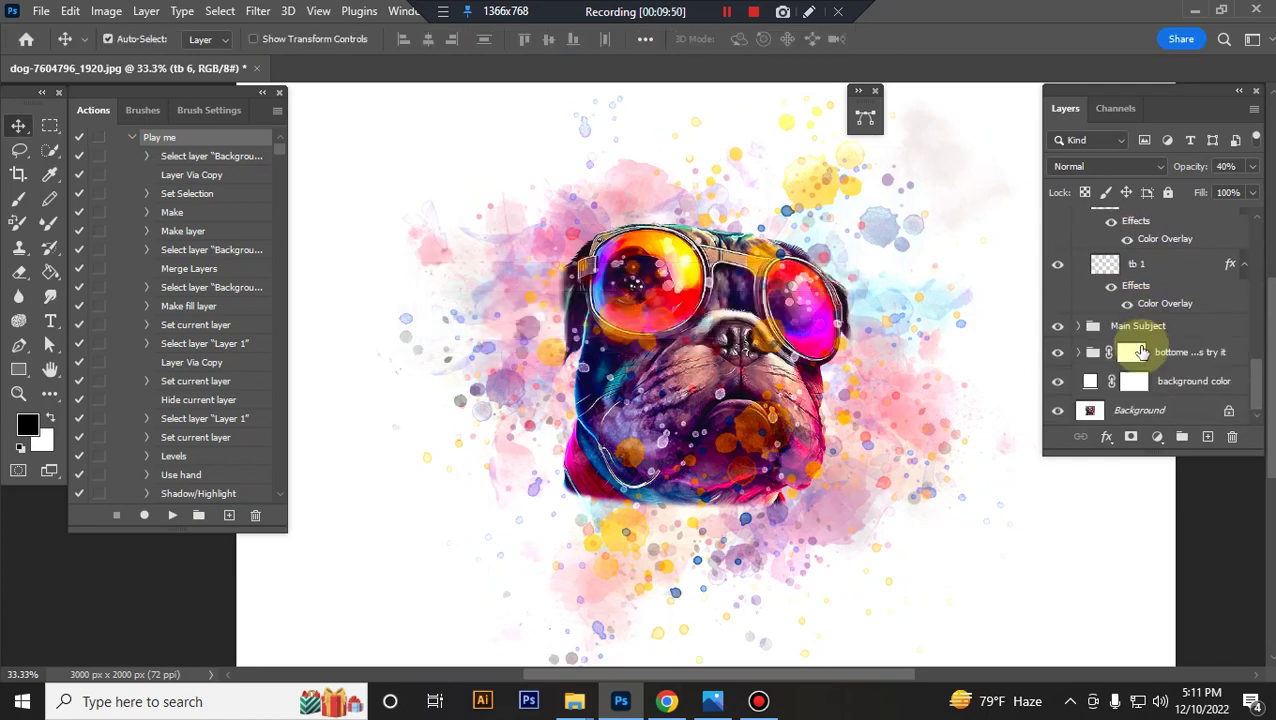
# Step: Compare the Main Subject group and its sharpness layer hidden and shown
pyautogui.click(1057, 330)
pyautogui.click(1057, 328)
pyautogui.click(1058, 329)
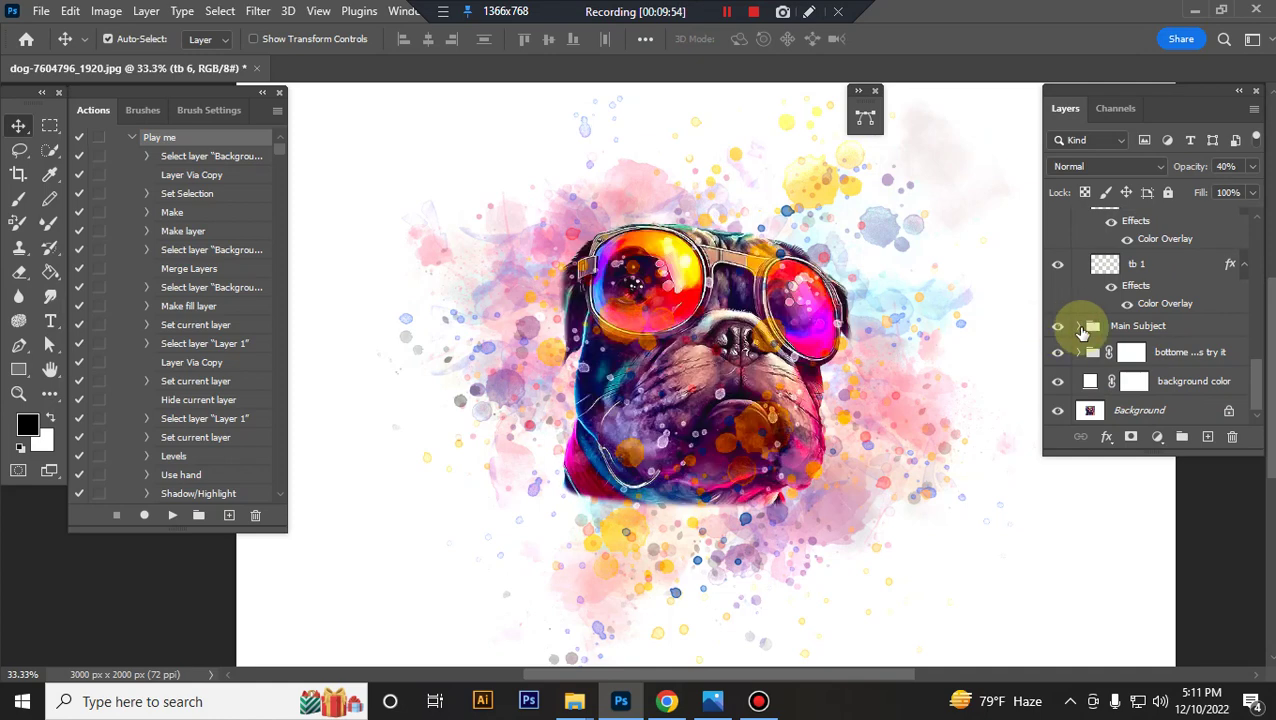
pyautogui.click(1080, 328)
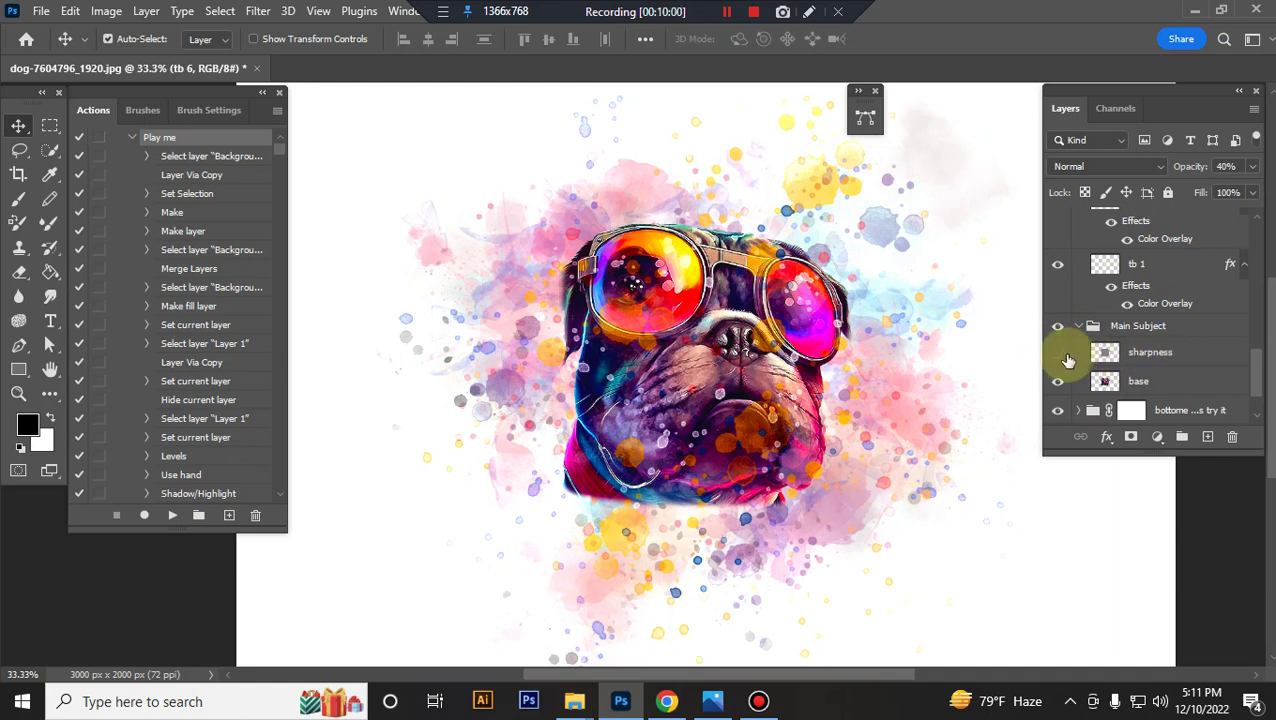
pyautogui.click(1058, 352)
pyautogui.click(1058, 358)
pyautogui.click(1080, 328)
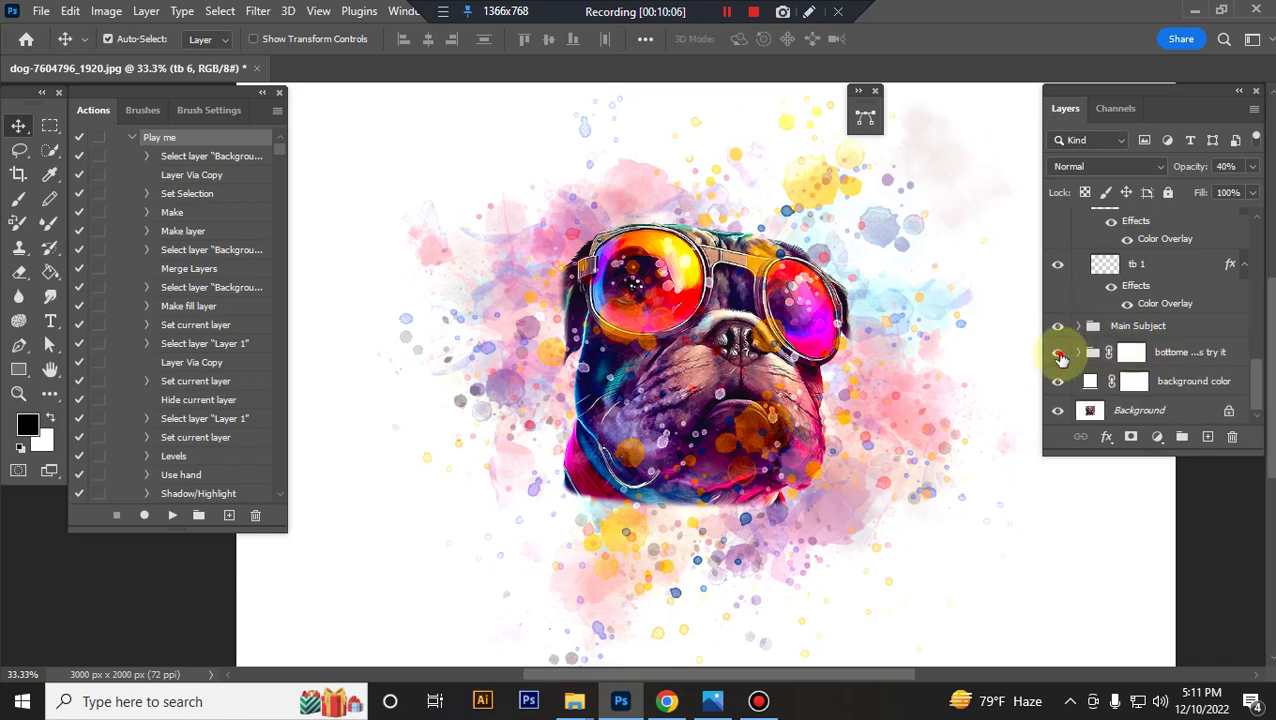
# Step: Toggle the lower splash group off and on to compare, then expand it
pyautogui.click(1058, 352)
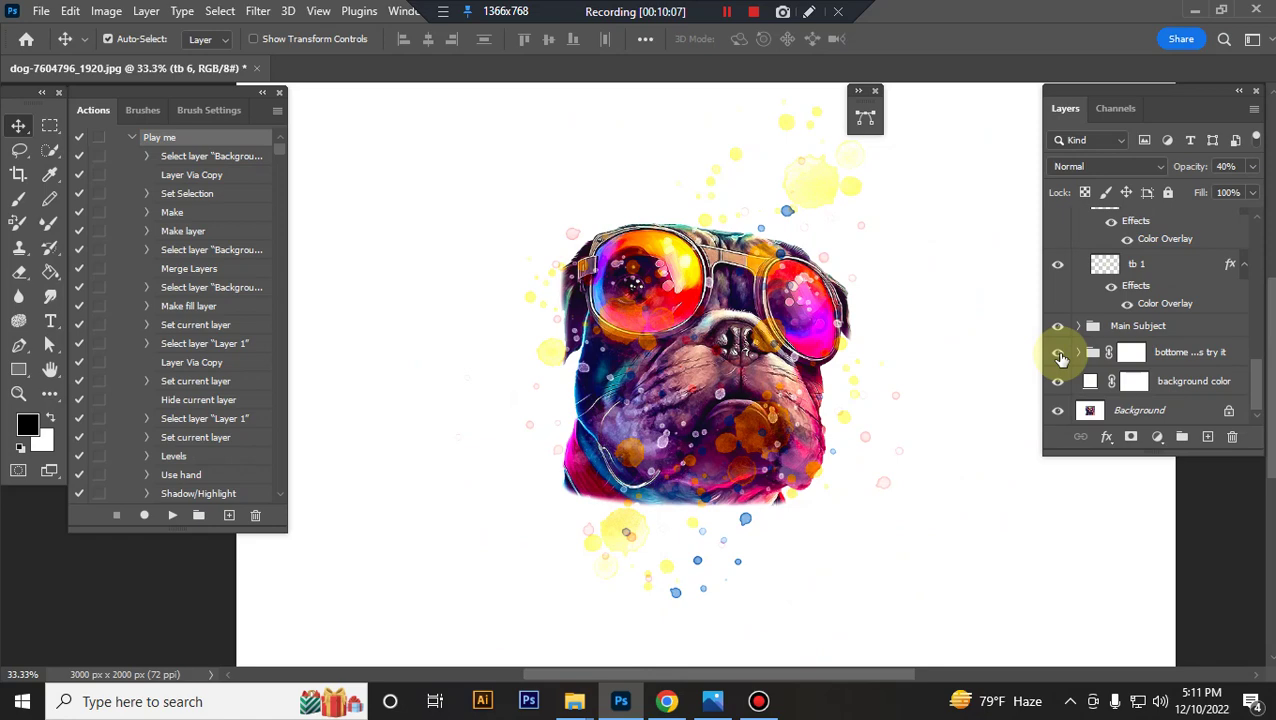
pyautogui.click(1059, 356)
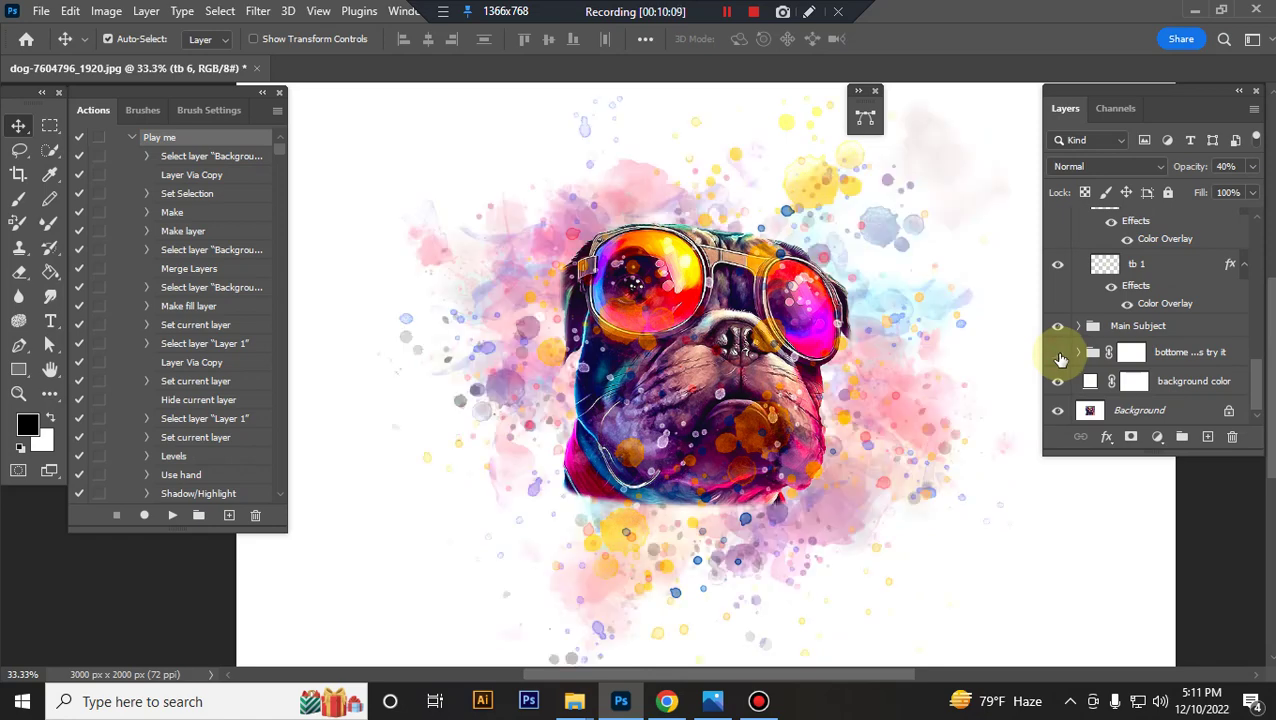
pyautogui.click(1059, 357)
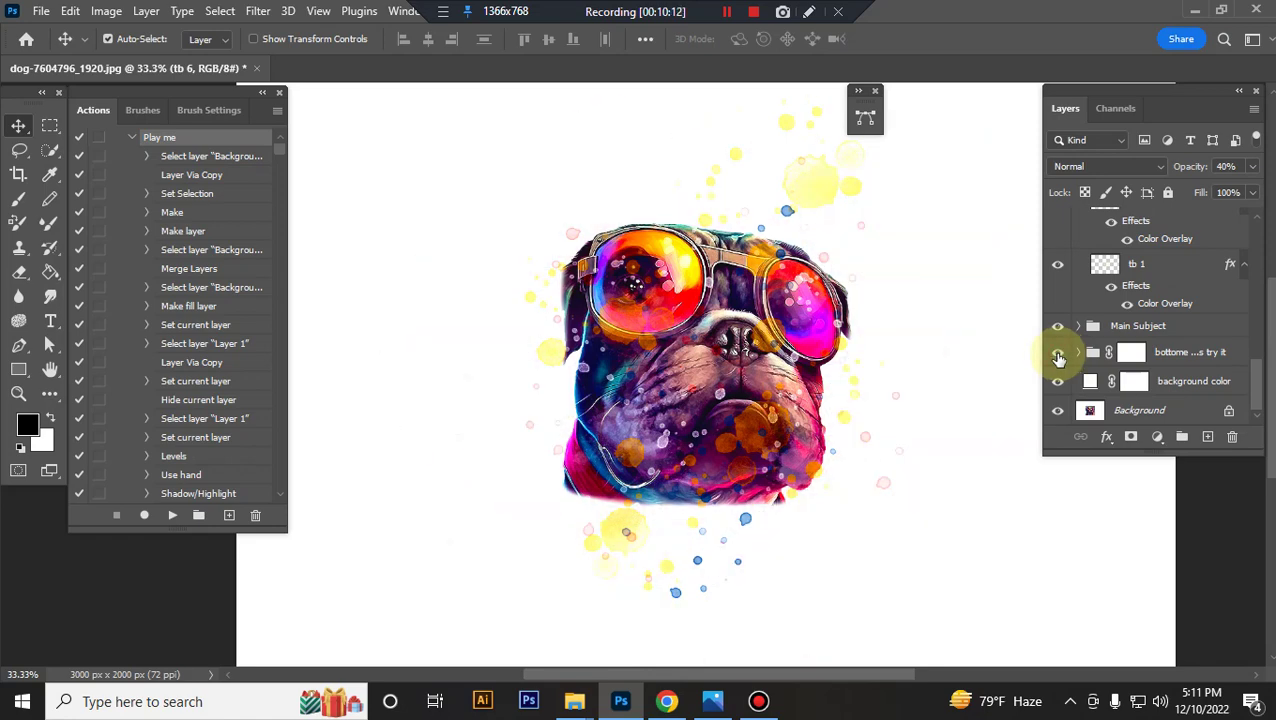
pyautogui.click(1058, 357)
pyautogui.click(1078, 353)
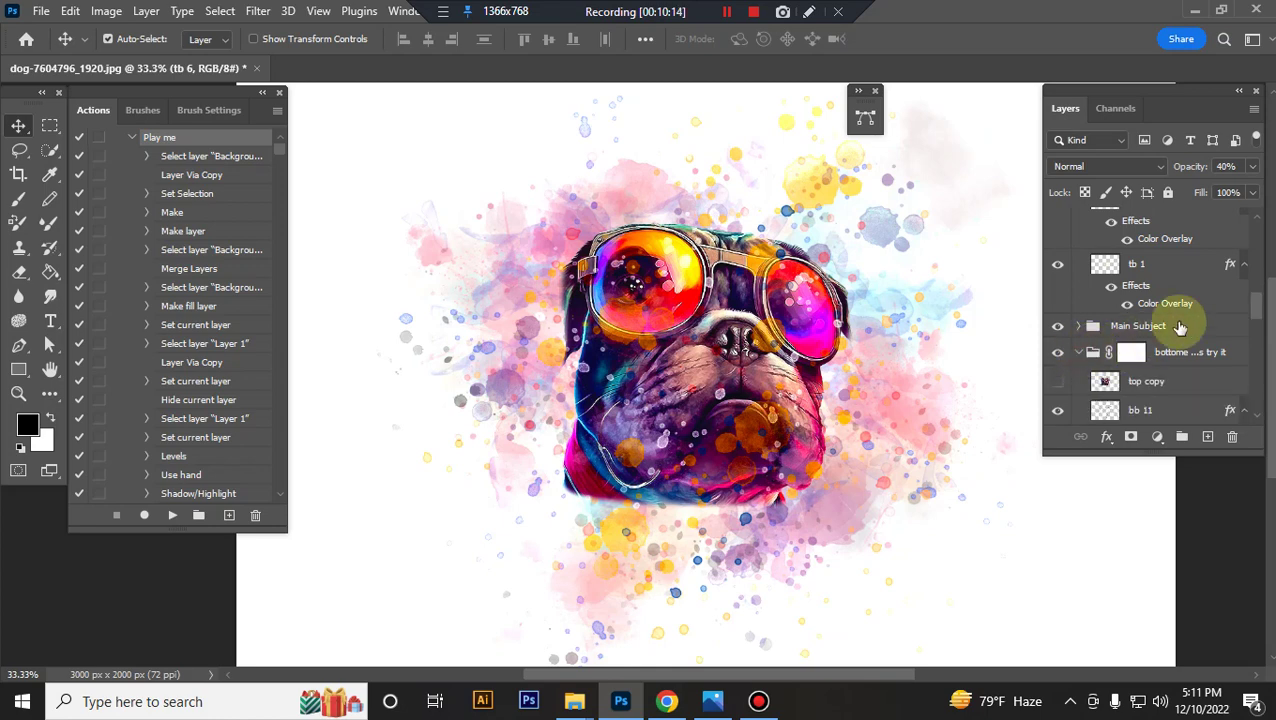
pyautogui.scroll(-3, 1180, 328)
pyautogui.click(1061, 299)
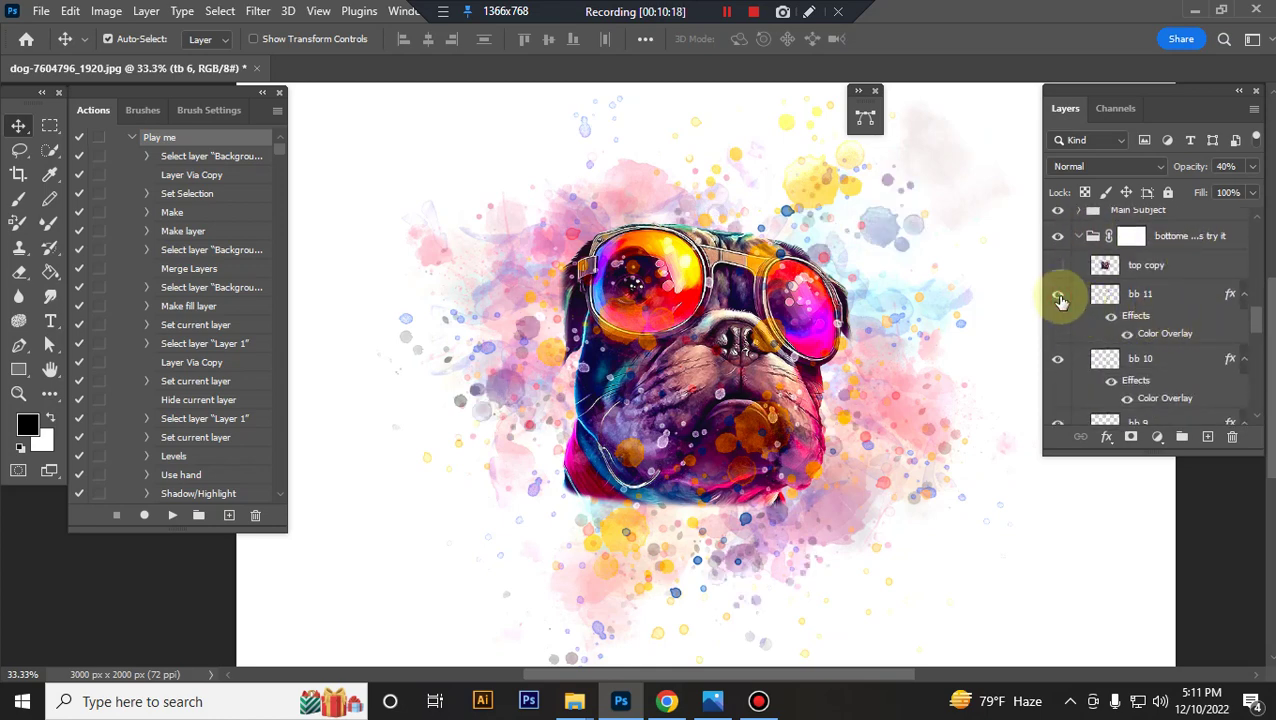
# Step: Raise bb 11's opacity from 41% to 77%
pyautogui.click(1165, 295)
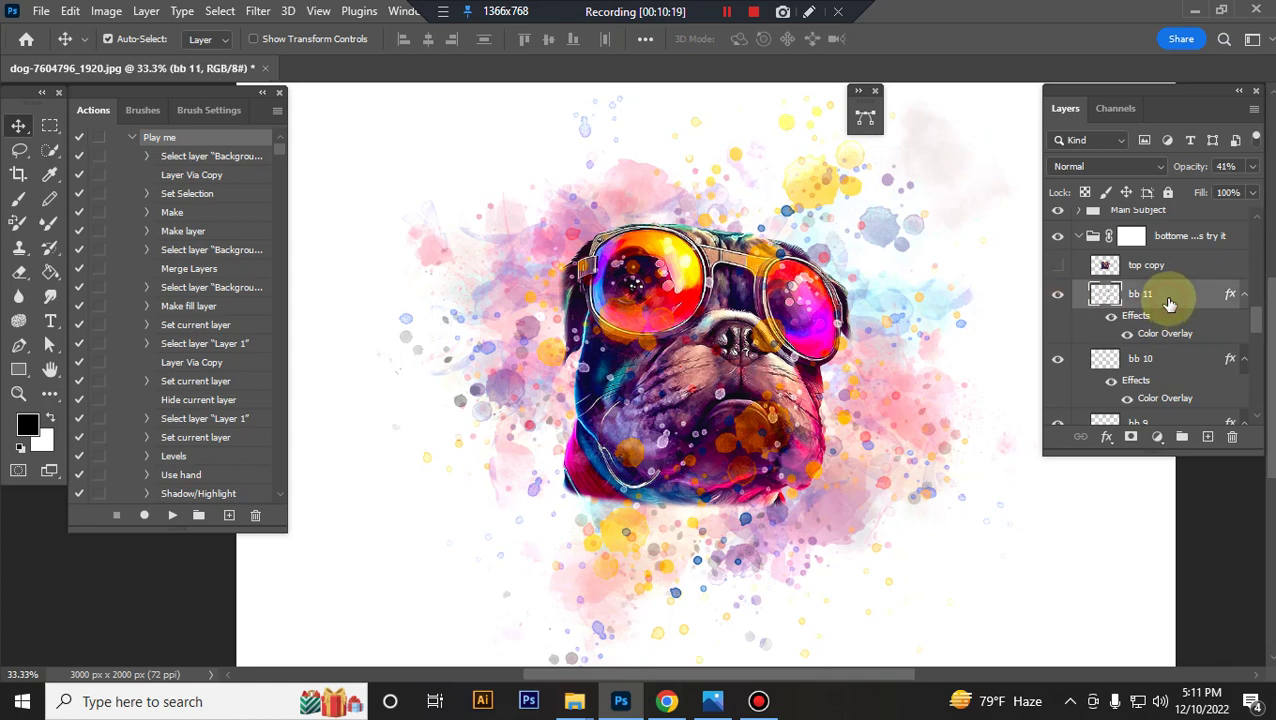
pyautogui.click(1258, 170)
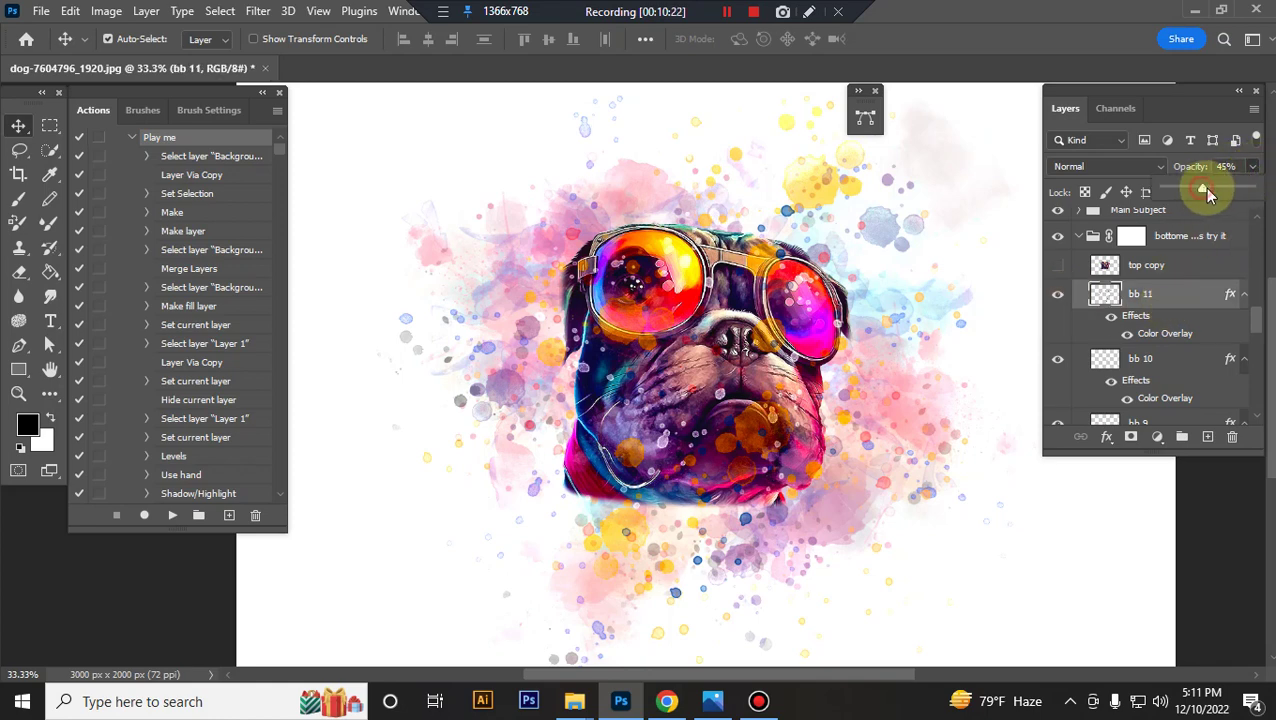
pyautogui.moveTo(1207, 191); pyautogui.dragTo(1232, 196)
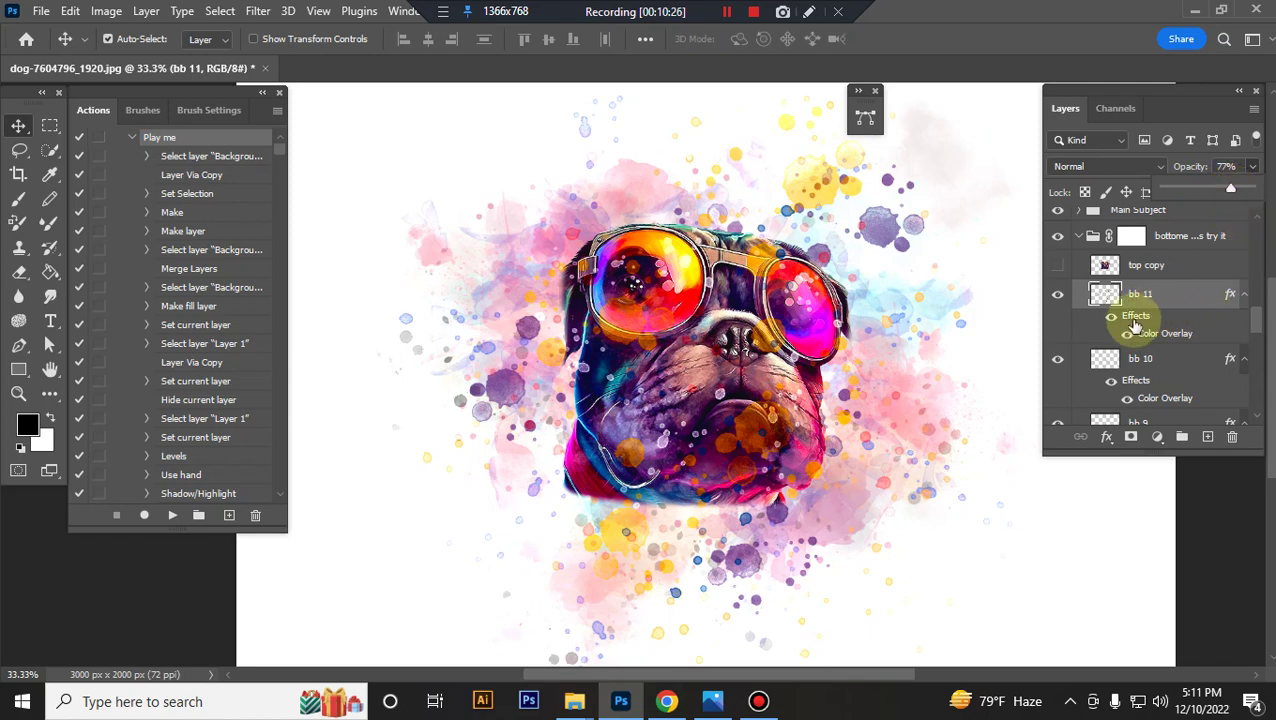
pyautogui.scroll(-2, 1168, 342)
pyautogui.scroll(-1, 1168, 342)
# Step: Select bb 10, check it hidden and shown, and scale it to about 116%
pyautogui.click(1105, 271)
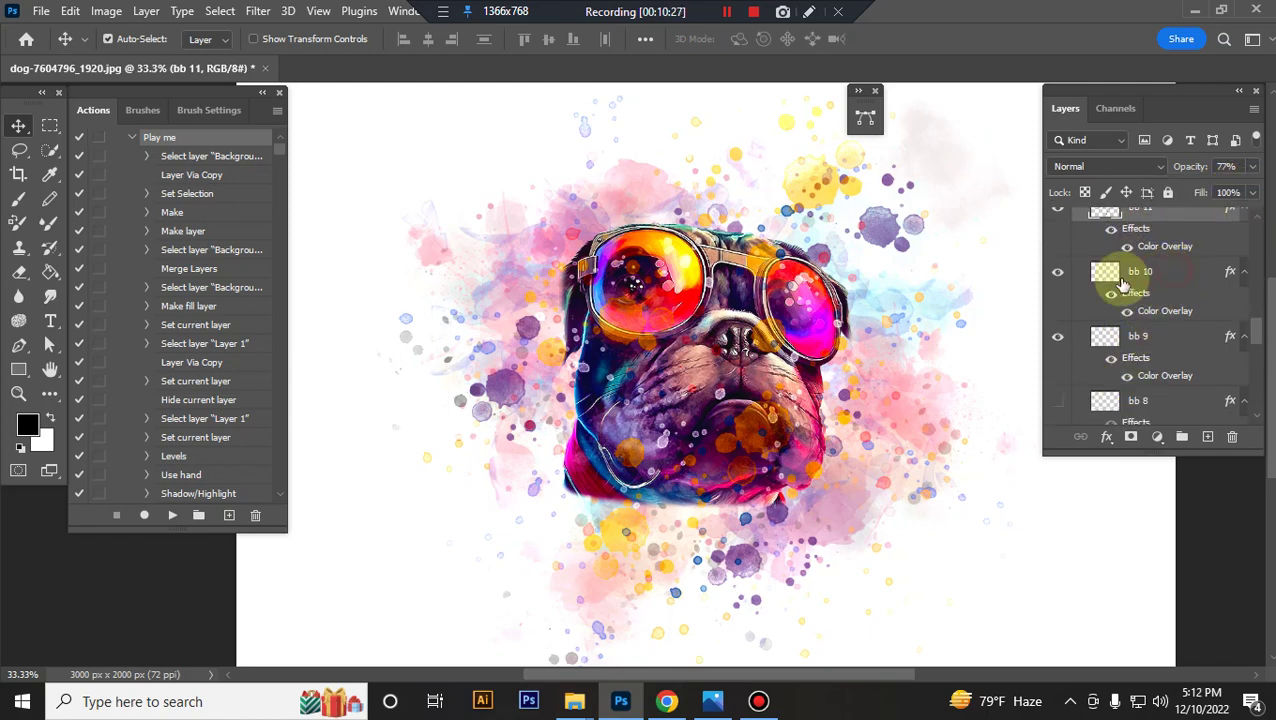
pyautogui.click(1058, 274)
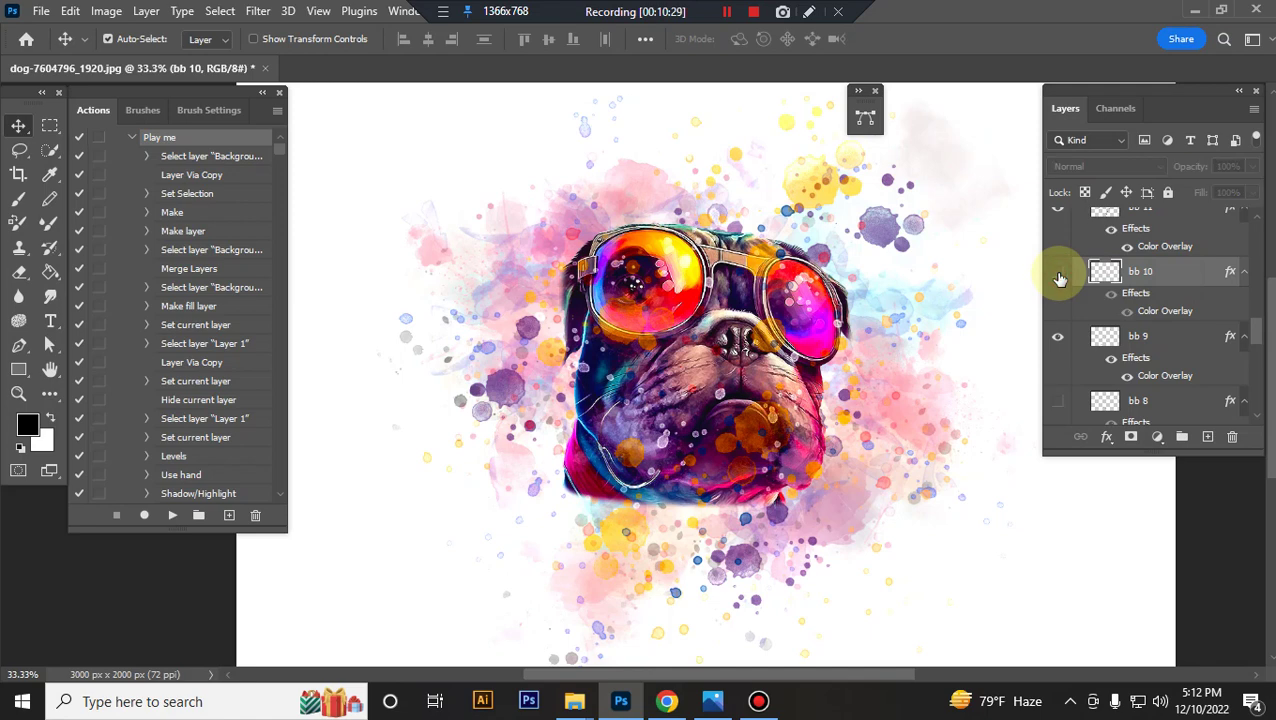
pyautogui.click(1058, 274)
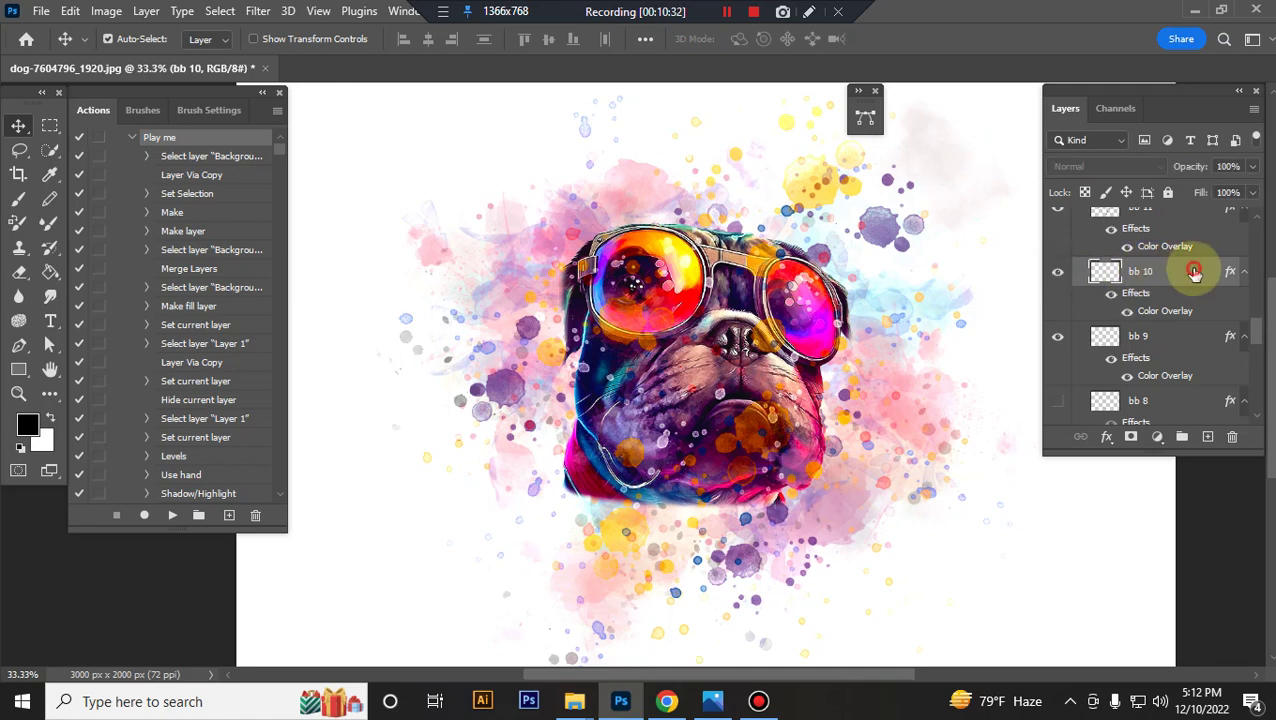
pyautogui.hotkey('ctrl', 't')
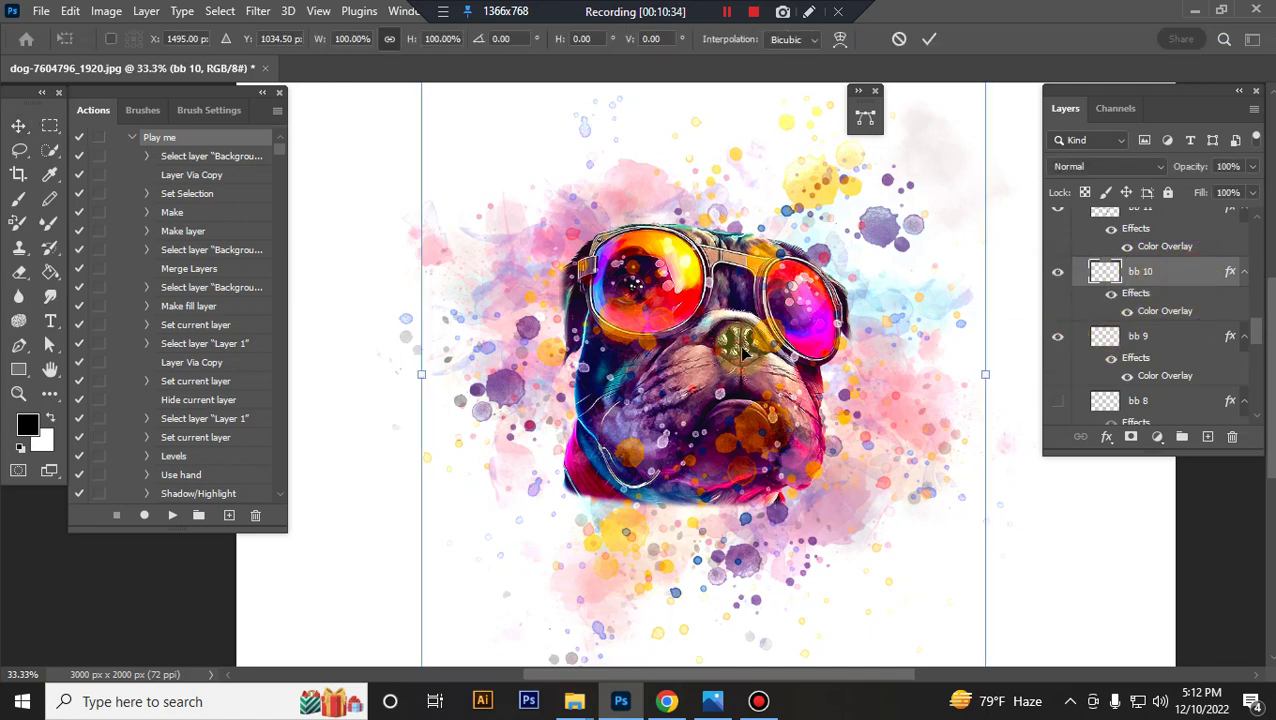
pyautogui.hotkey('ctrl', '-')
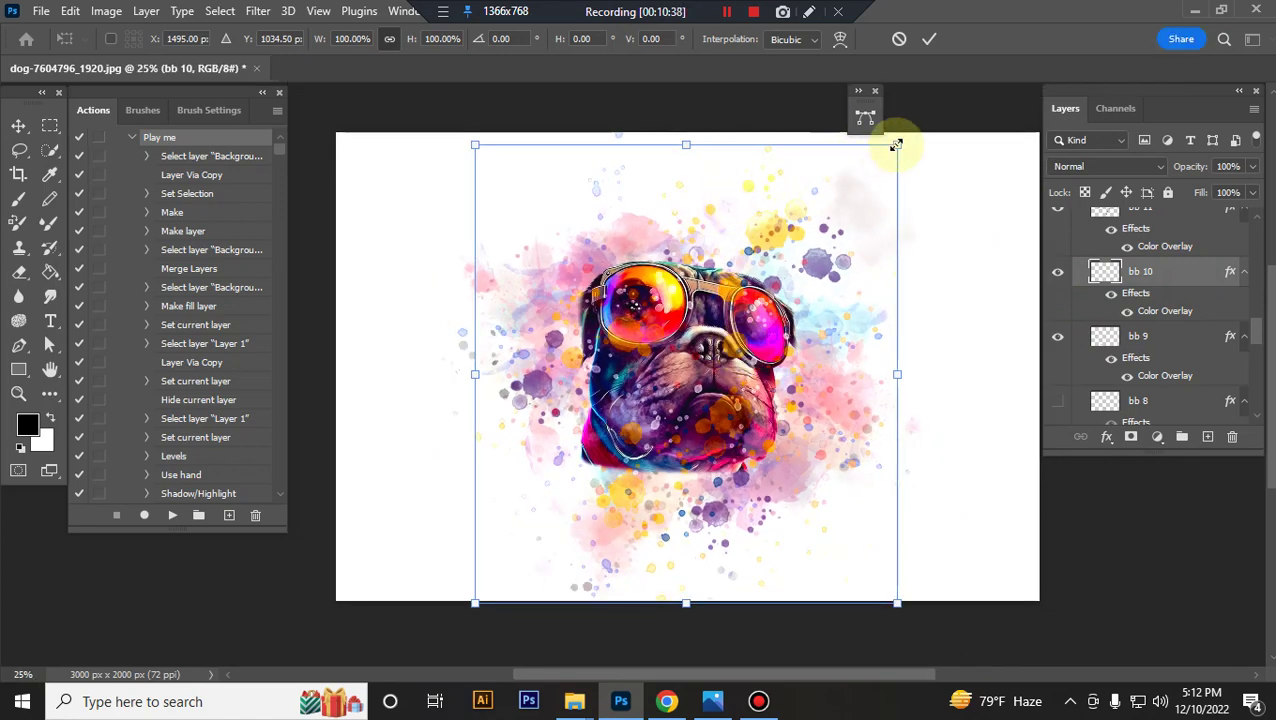
pyautogui.moveTo(898, 143); pyautogui.dragTo(940, 108)
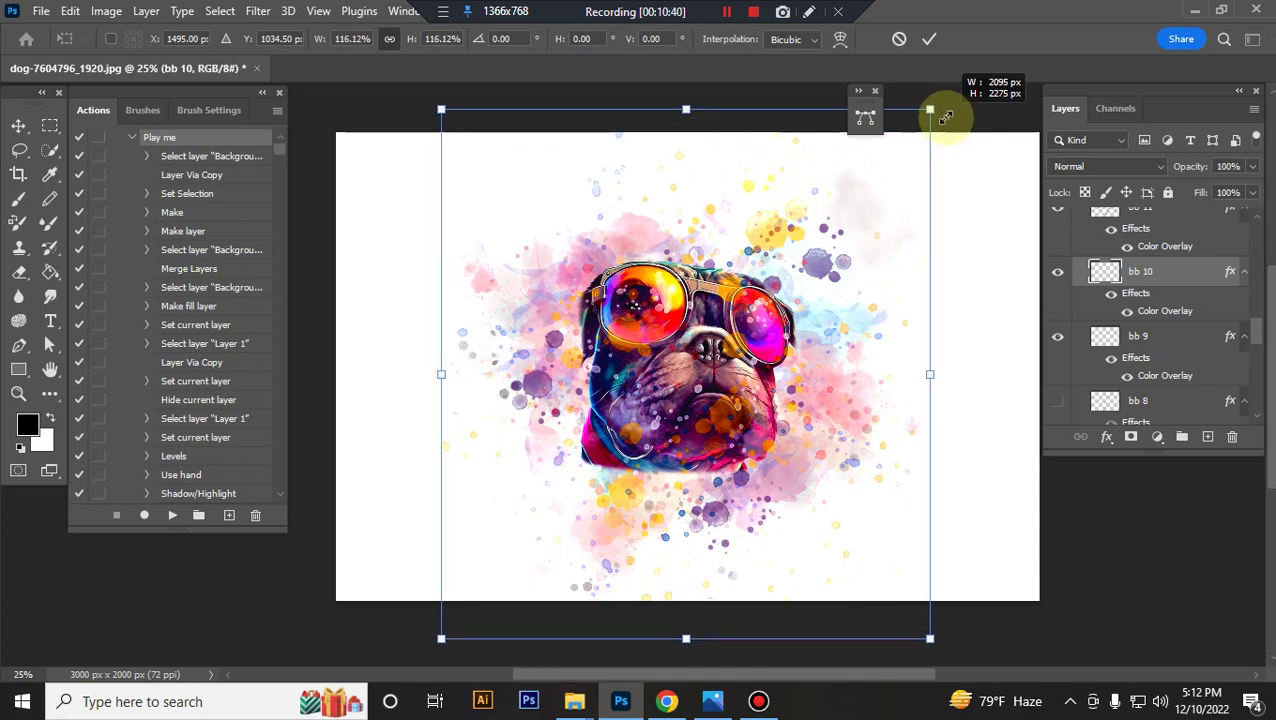
pyautogui.press('Return')
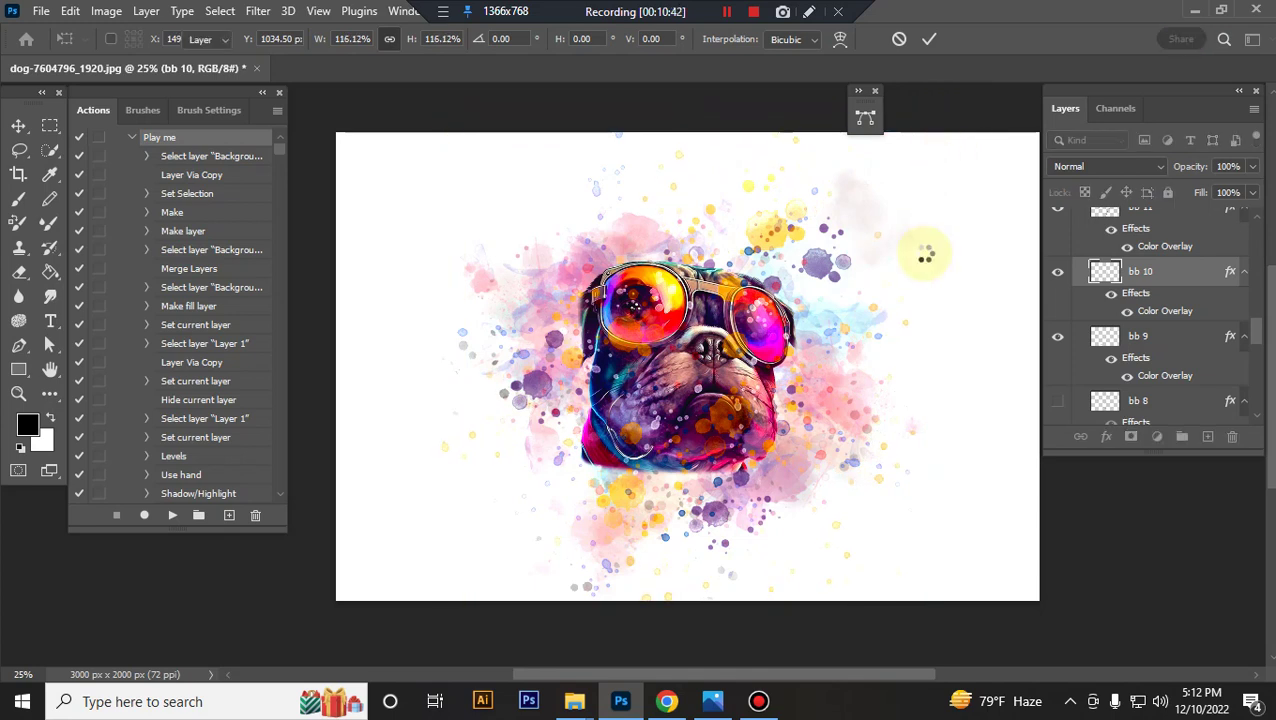
pyautogui.doubleClick(1197, 318)
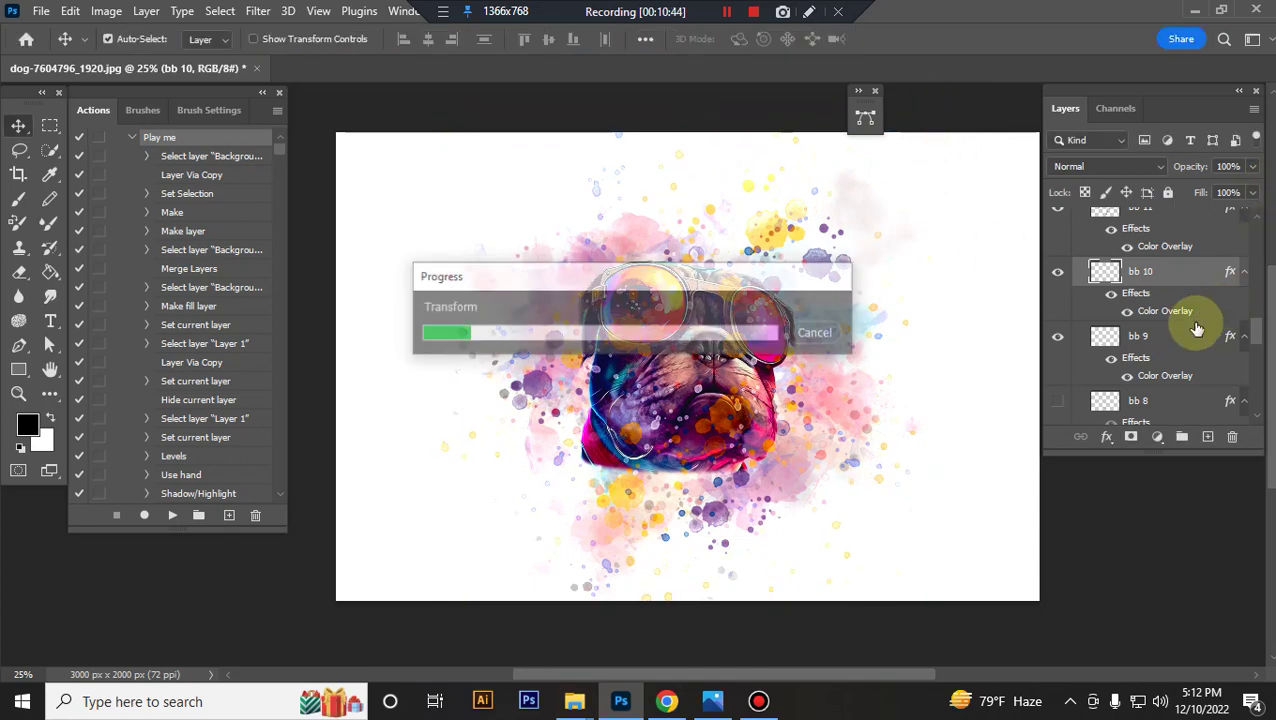
pyautogui.click(1134, 344)
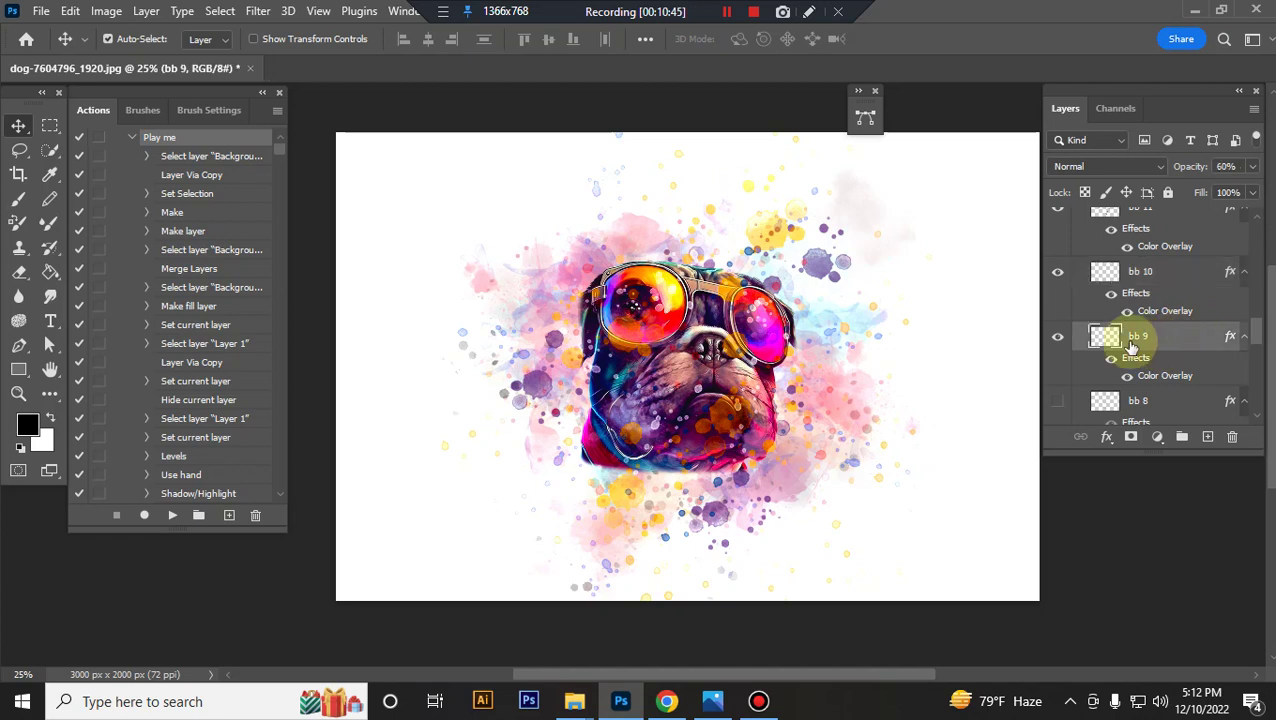
# Step: Scale bb 9 to about 107% and set its opacity to 76%
pyautogui.click(1058, 337)
pyautogui.click(1058, 337)
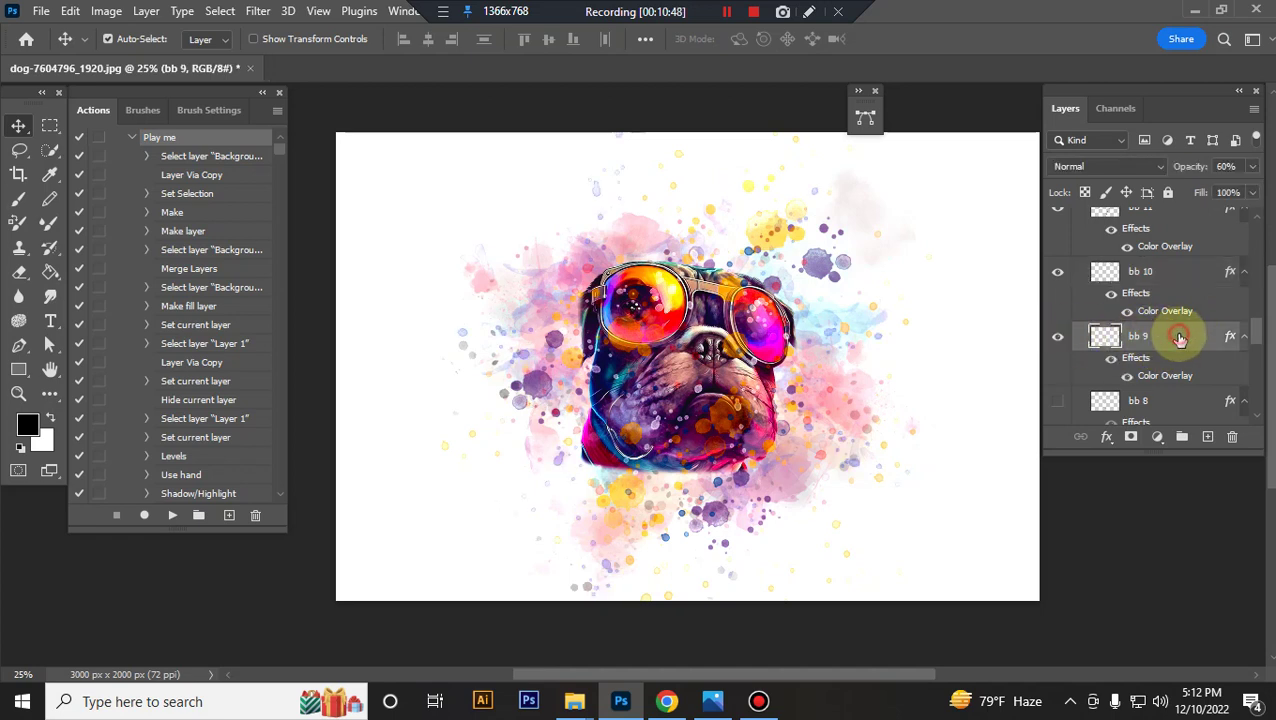
pyautogui.hotkey('ctrl', 't')
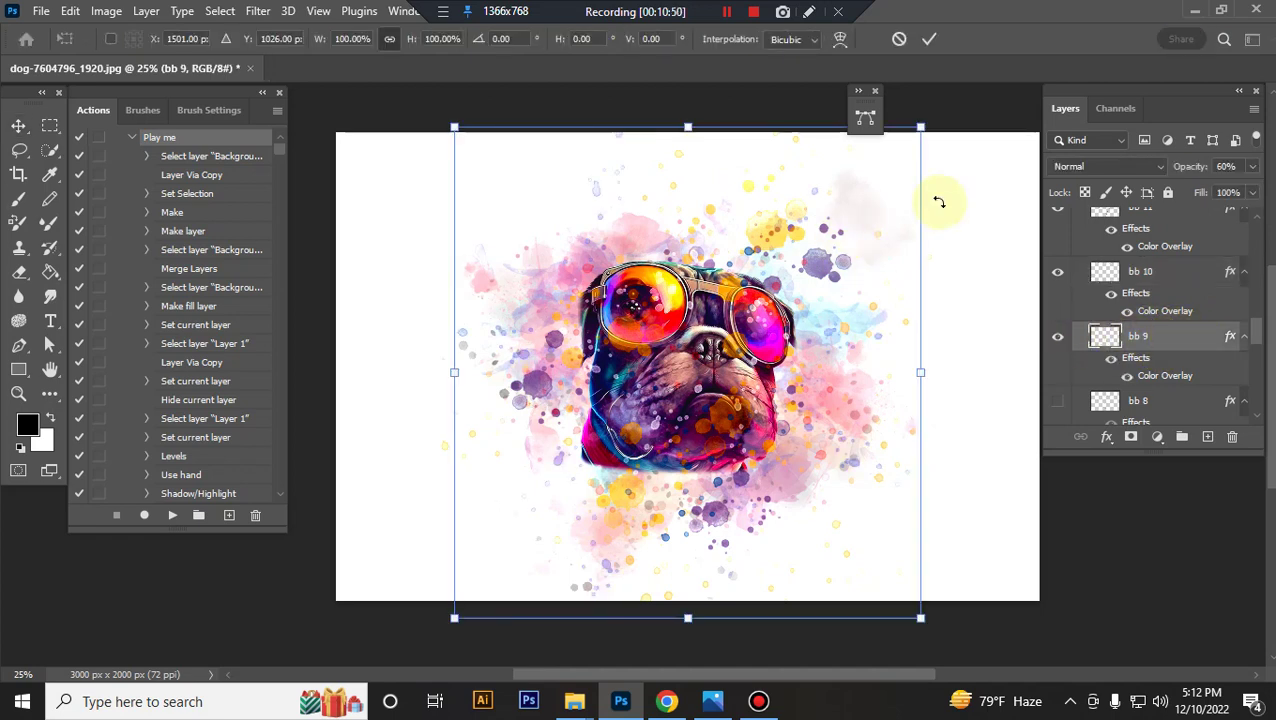
pyautogui.moveTo(921, 126); pyautogui.dragTo(940, 108)
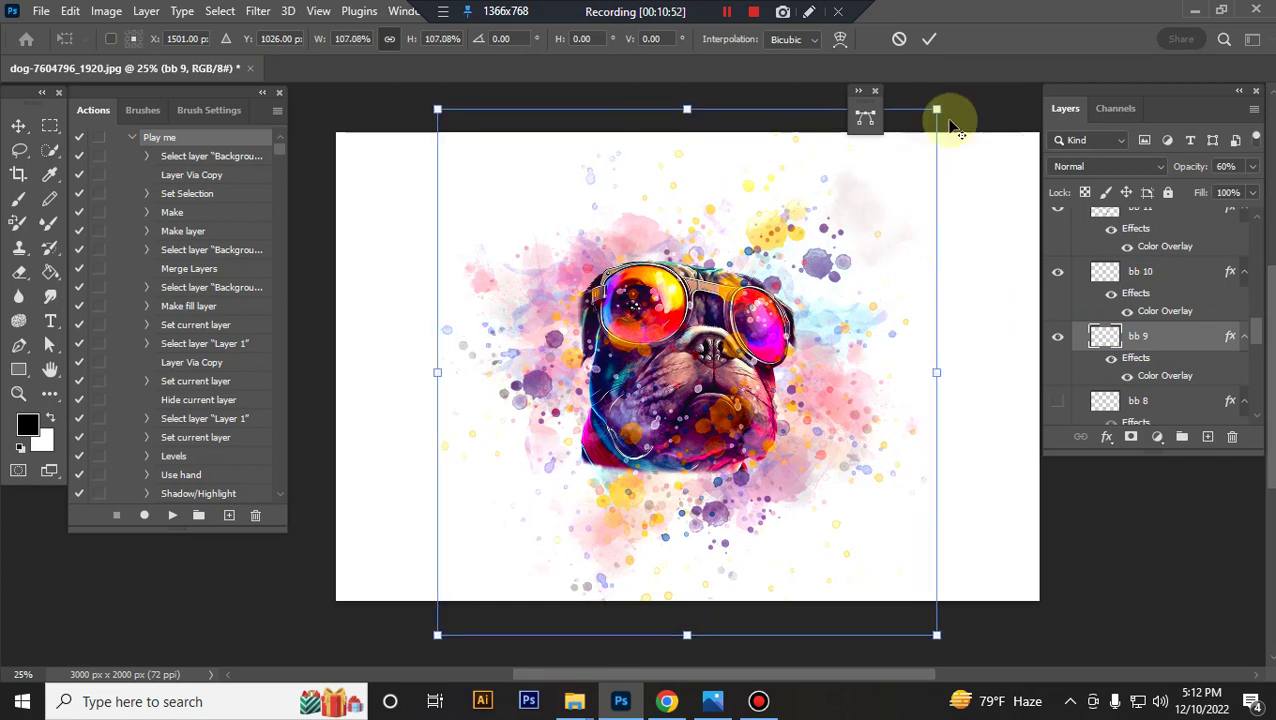
pyautogui.press('Return')
pyautogui.click(1252, 166)
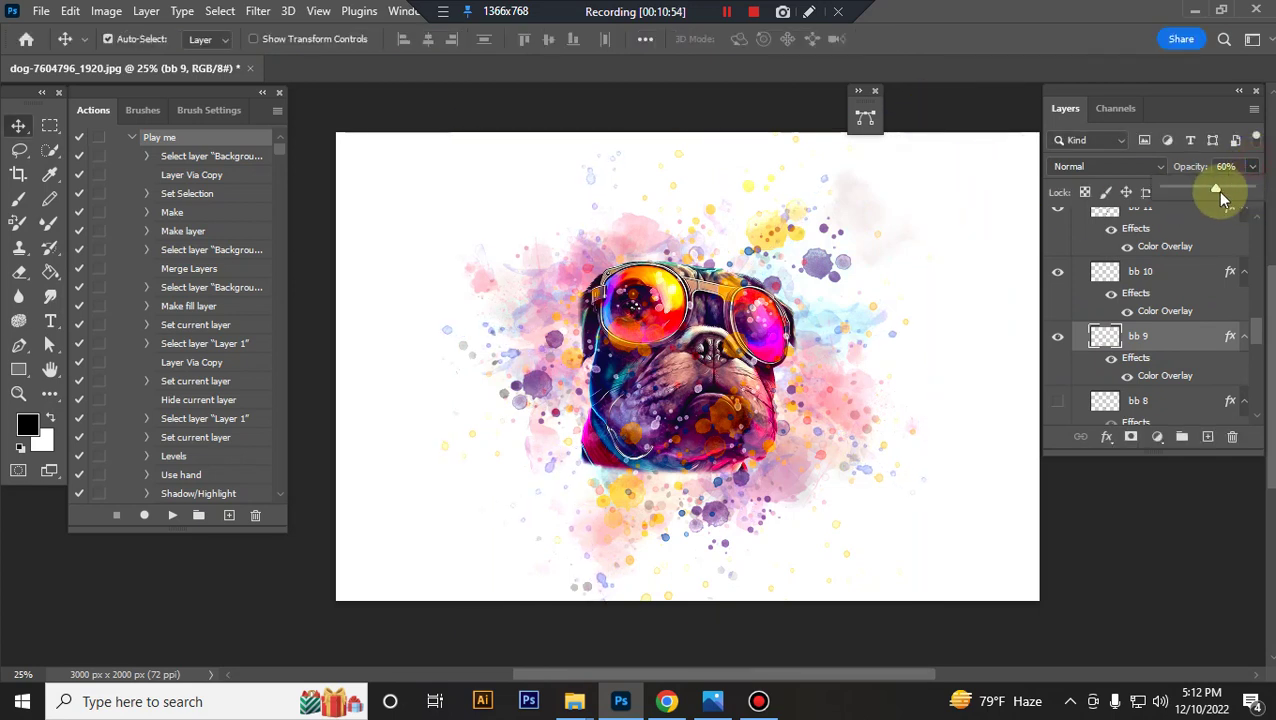
pyautogui.moveTo(1214, 193); pyautogui.dragTo(1231, 191)
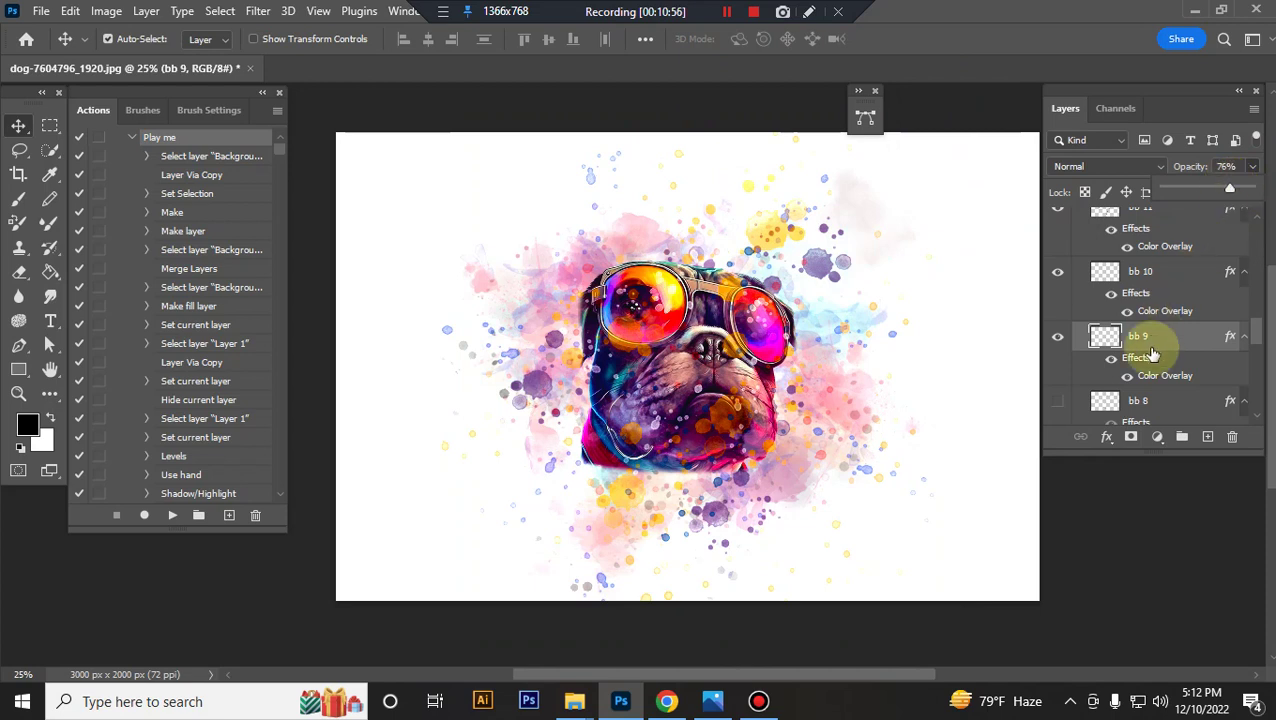
# Step: Make the hidden bb 8 layer visible at 100% opacity
pyautogui.scroll(-1, 1125, 356)
pyautogui.click(1174, 348)
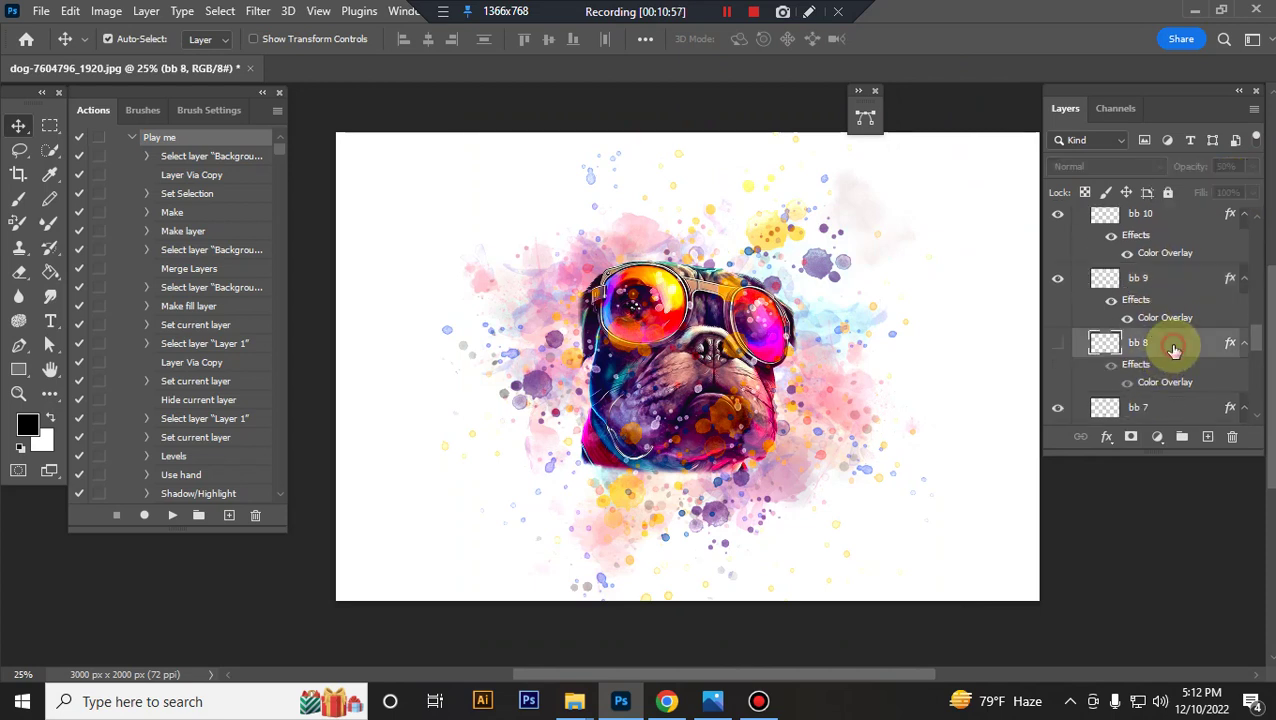
pyautogui.click(1058, 345)
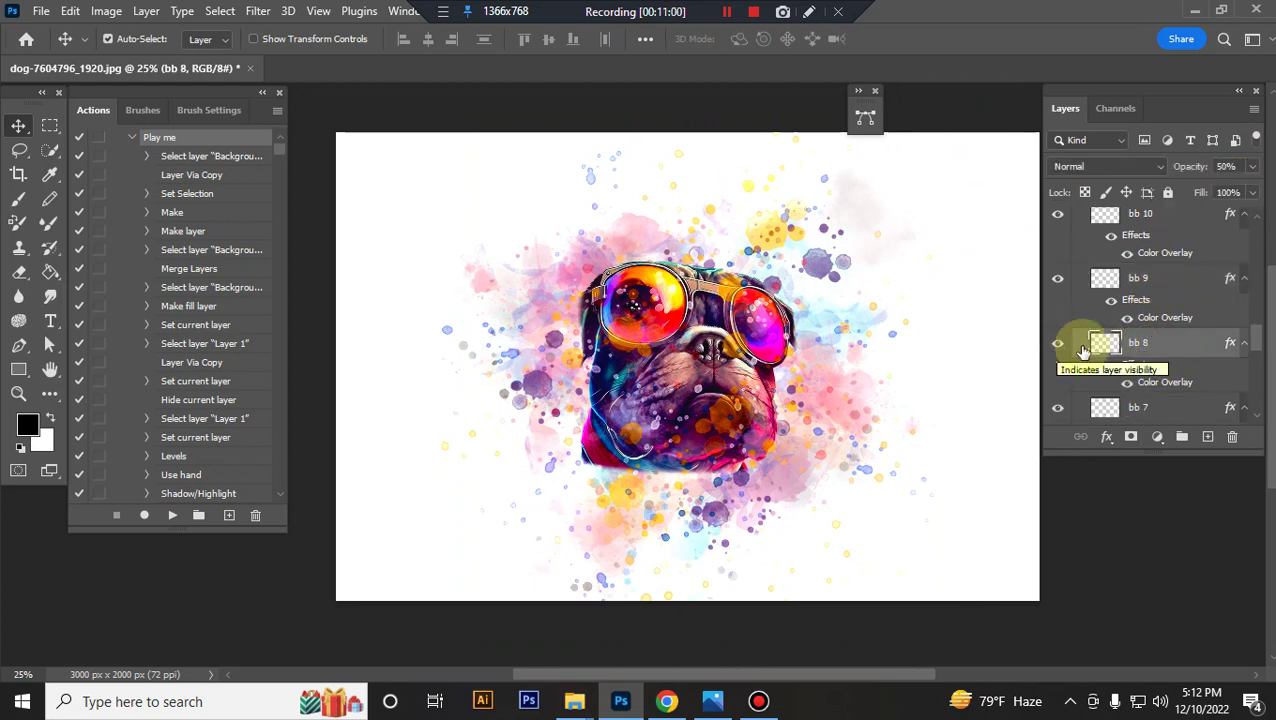
pyautogui.moveTo(1250, 172)
pyautogui.mouseDown()
pyautogui.moveTo(1235, 199)
pyautogui.moveTo(1250, 190)
pyautogui.mouseUp()
pyautogui.scroll(-1, 1173, 375)
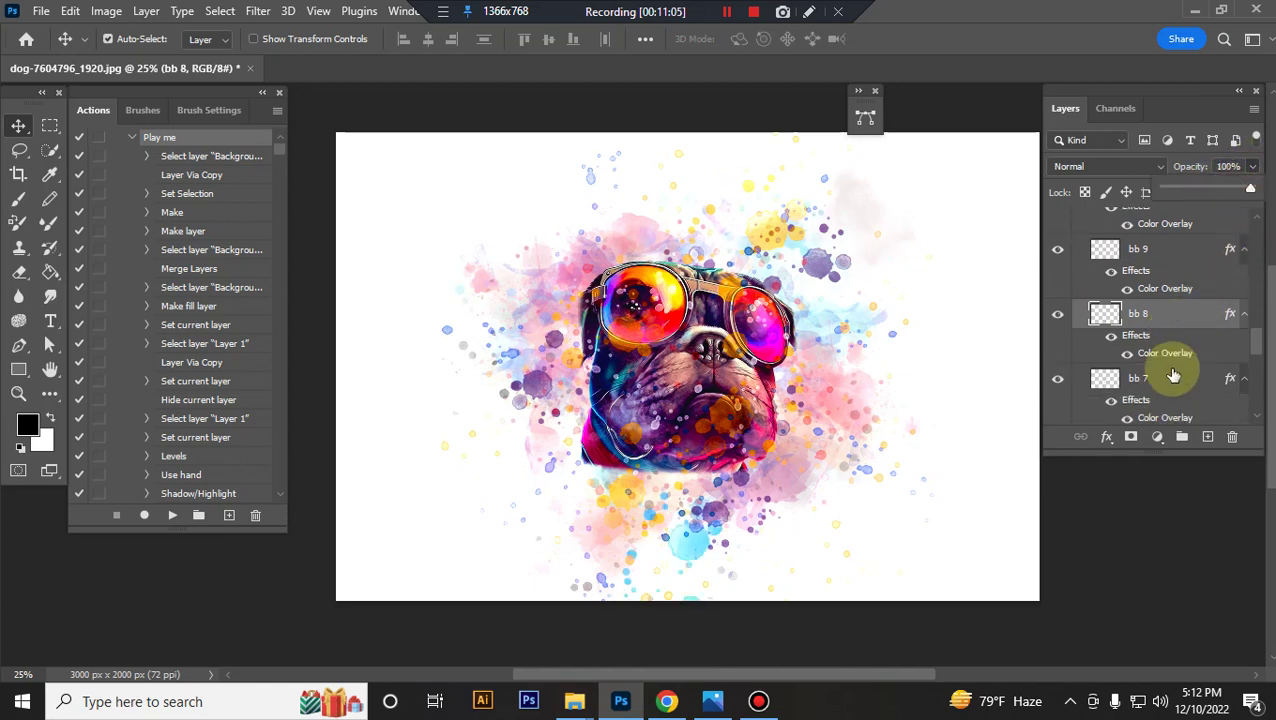
pyautogui.scroll(-2, 1165, 350)
# Step: Select bb 7, check it hidden and shown, and scale it to about 103%
pyautogui.click(1140, 325)
pyautogui.click(1058, 320)
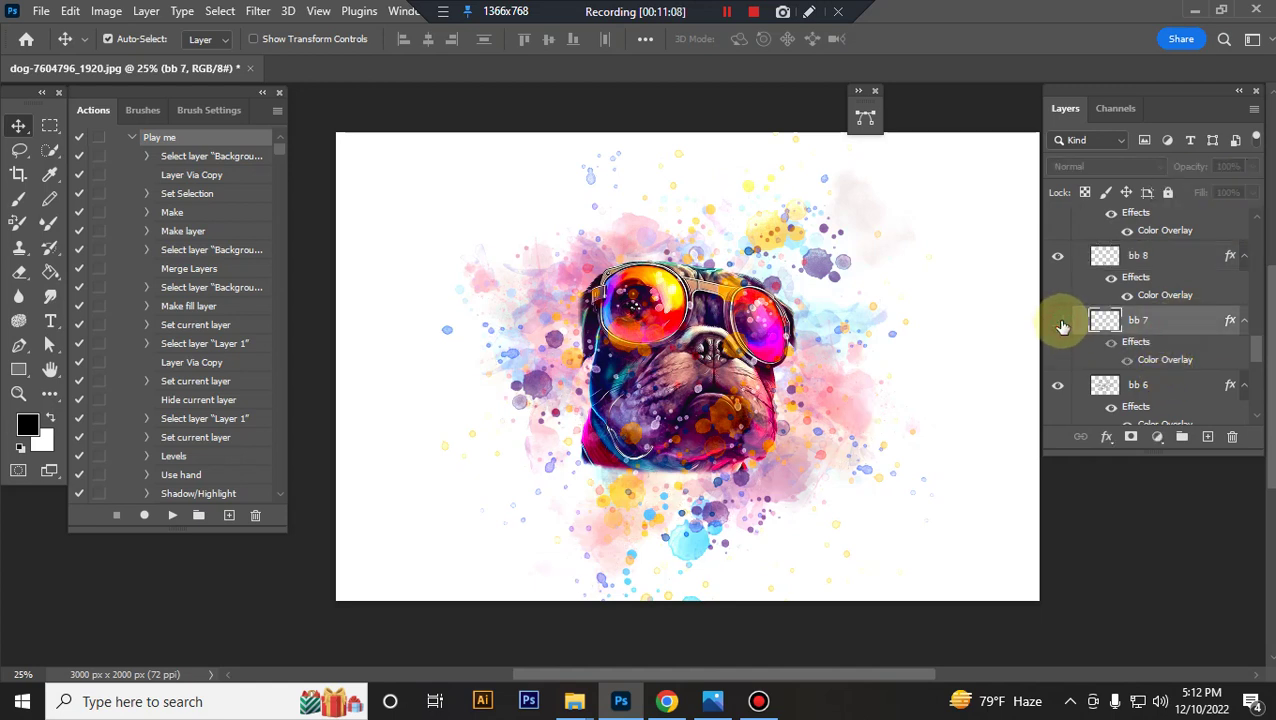
pyautogui.click(1058, 321)
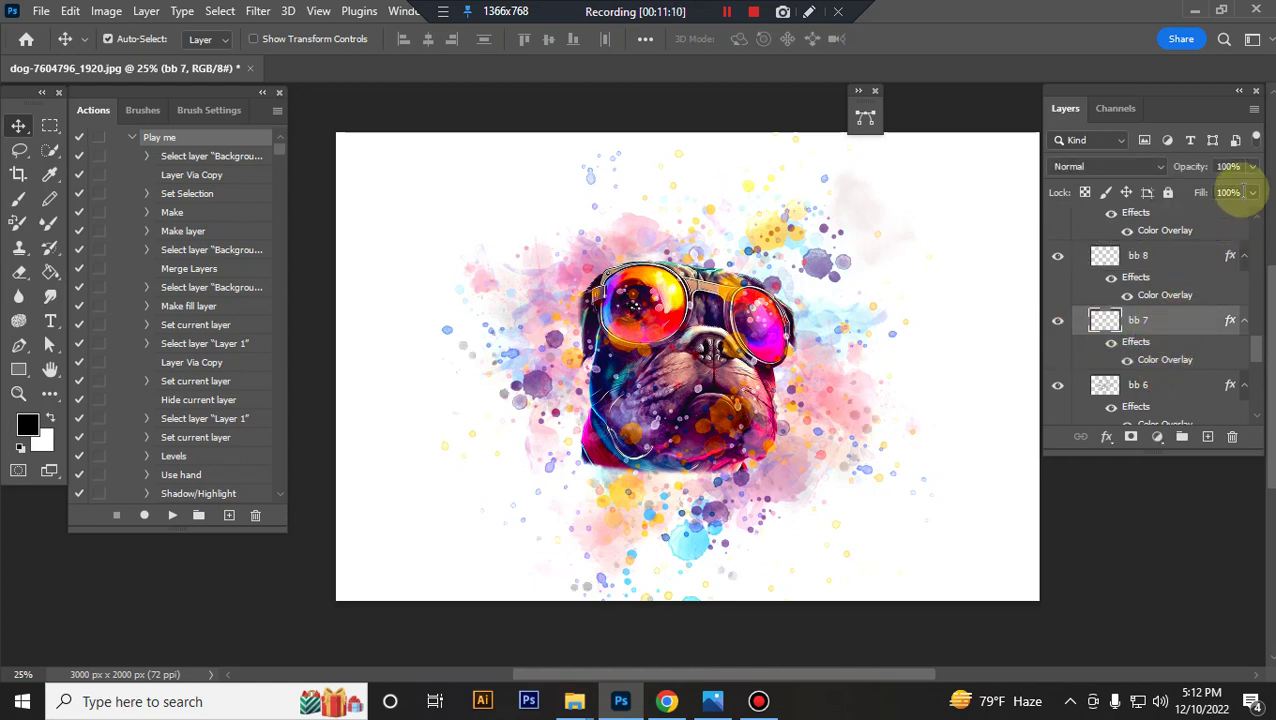
pyautogui.hotkey('ctrl', 't')
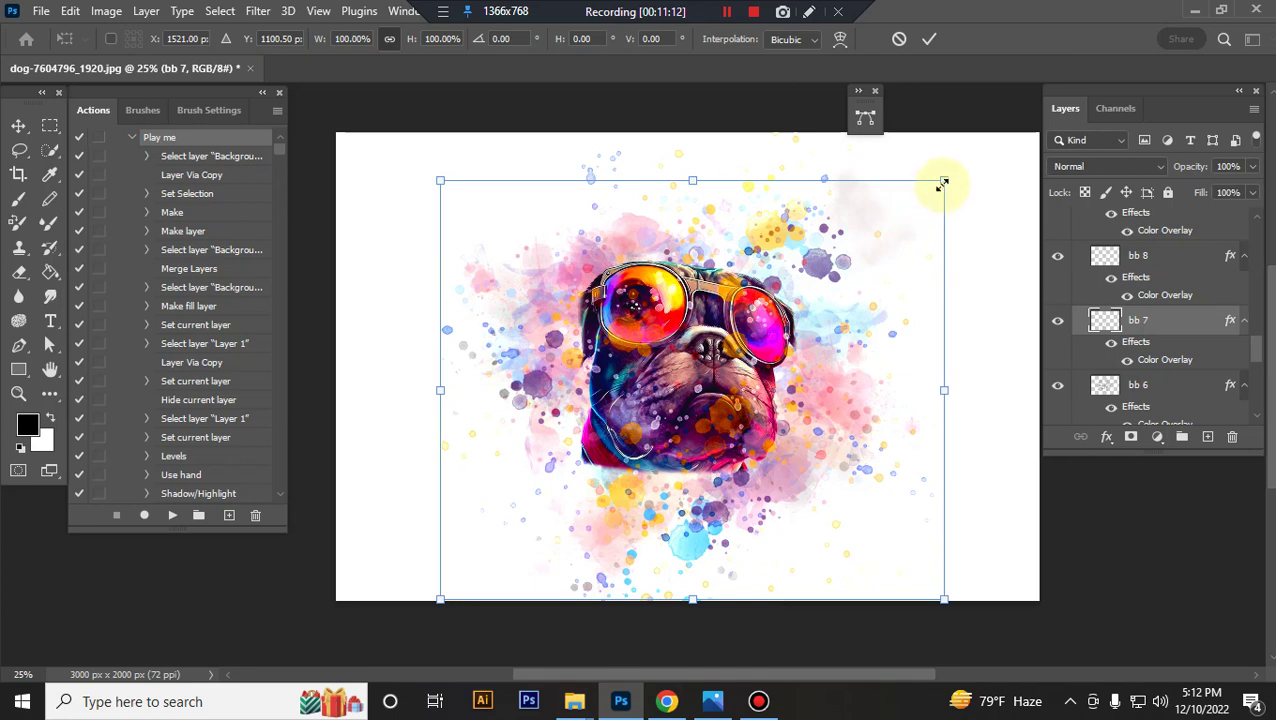
pyautogui.moveTo(944, 181); pyautogui.dragTo(959, 167)
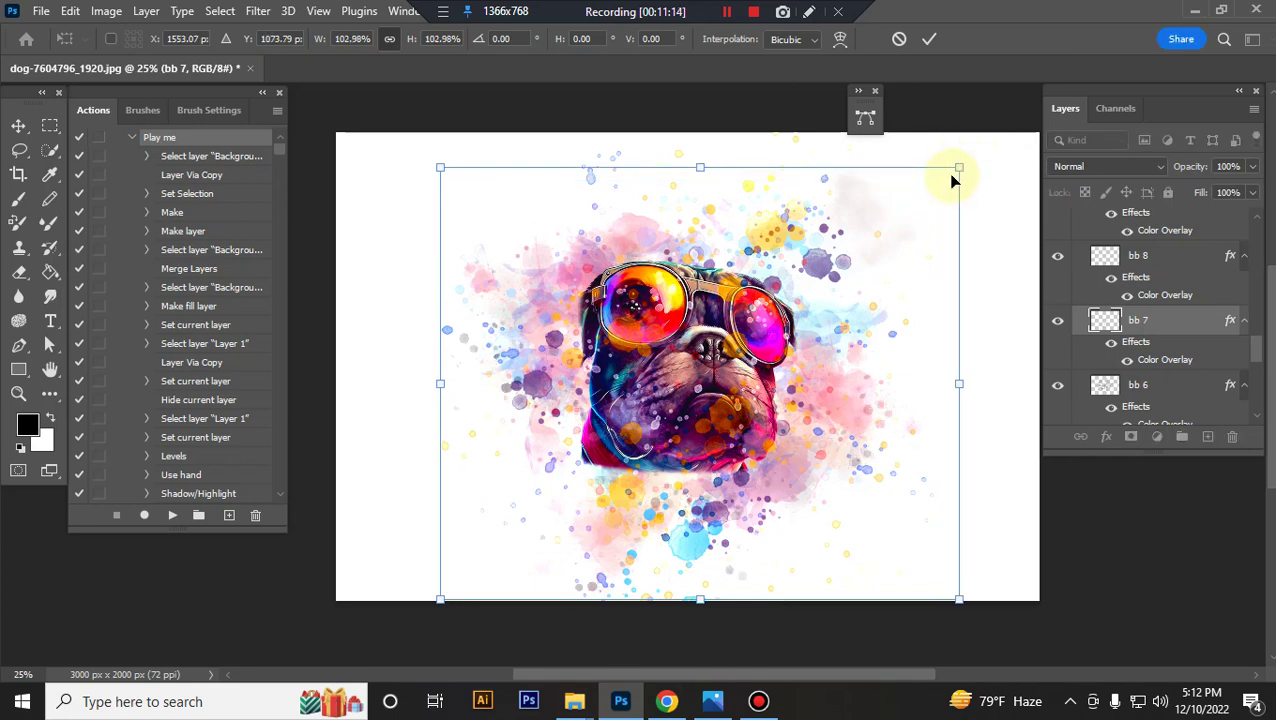
pyautogui.press('Return')
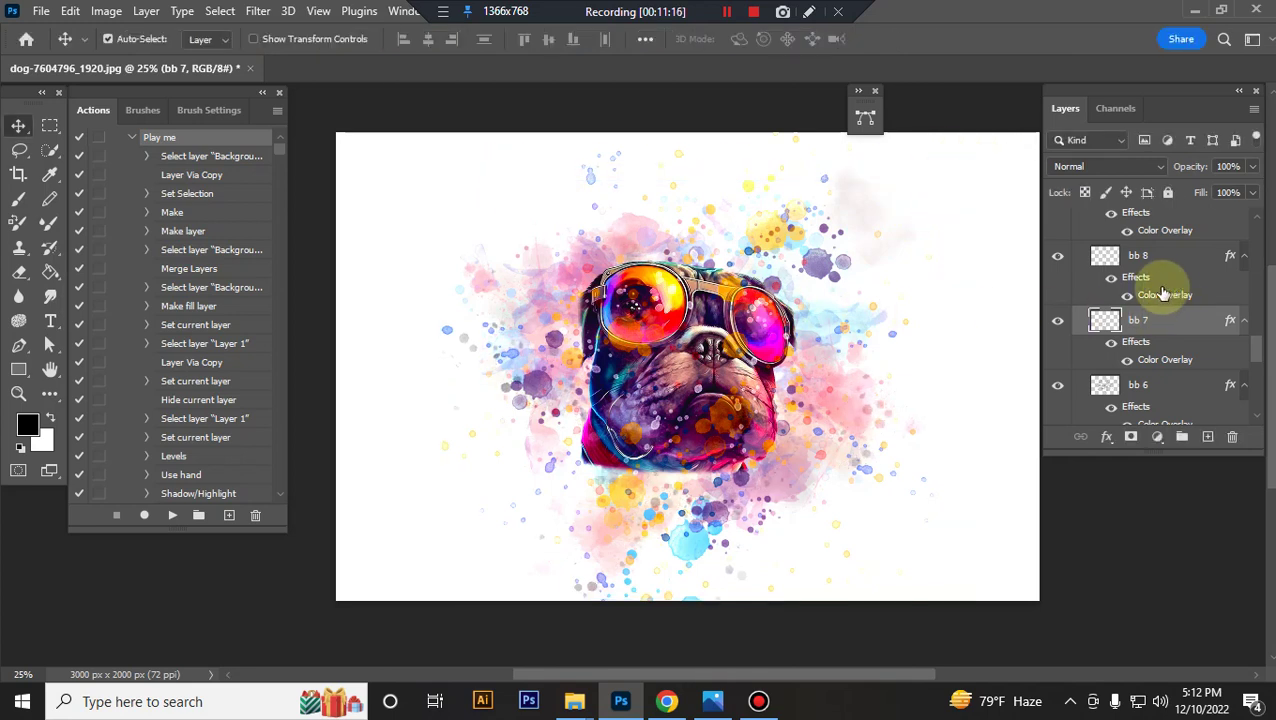
pyautogui.scroll(-1, 1138, 314)
# Step: Select bb 6, check it hidden and shown, and scale it to about 107.6%
pyautogui.click(1140, 325)
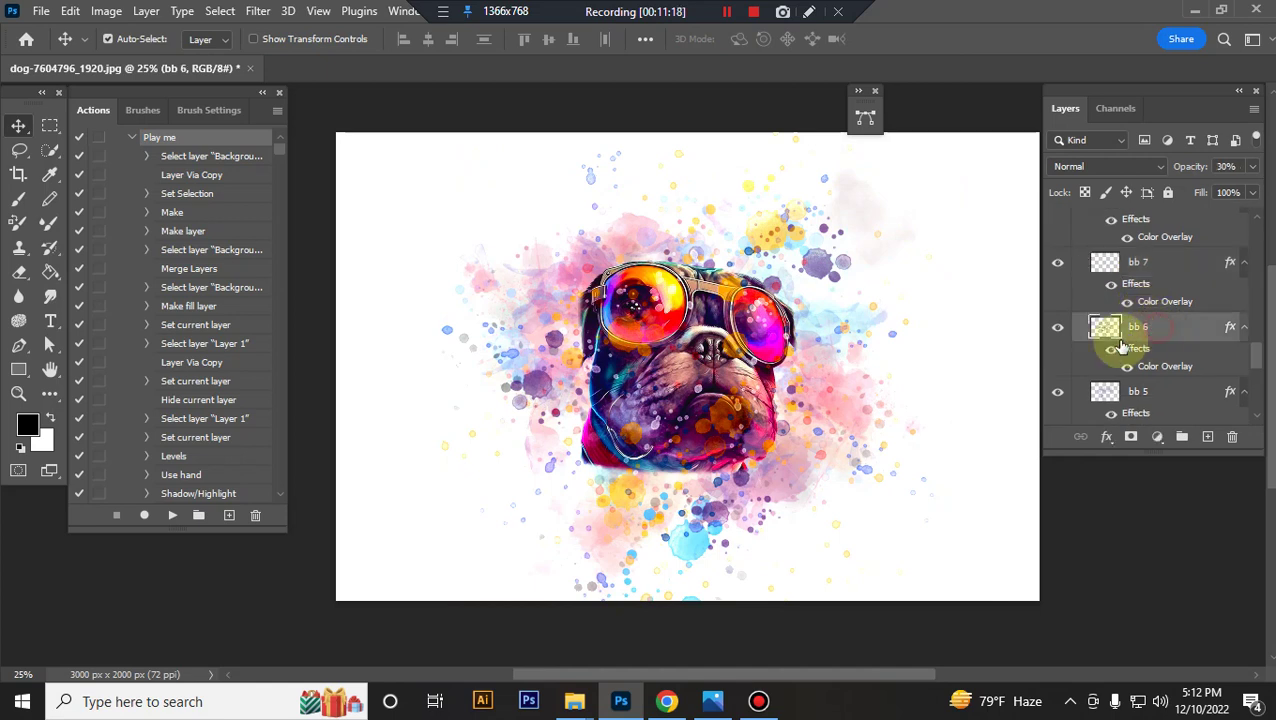
pyautogui.click(1058, 330)
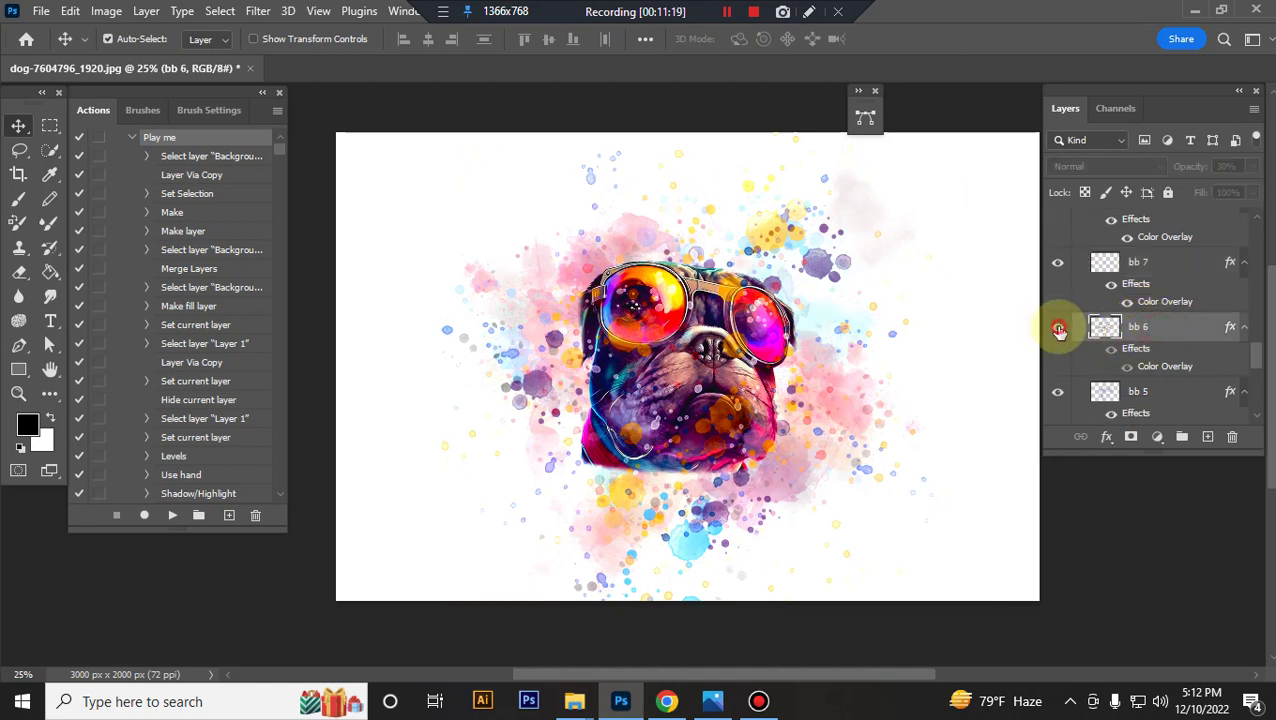
pyautogui.click(1058, 330)
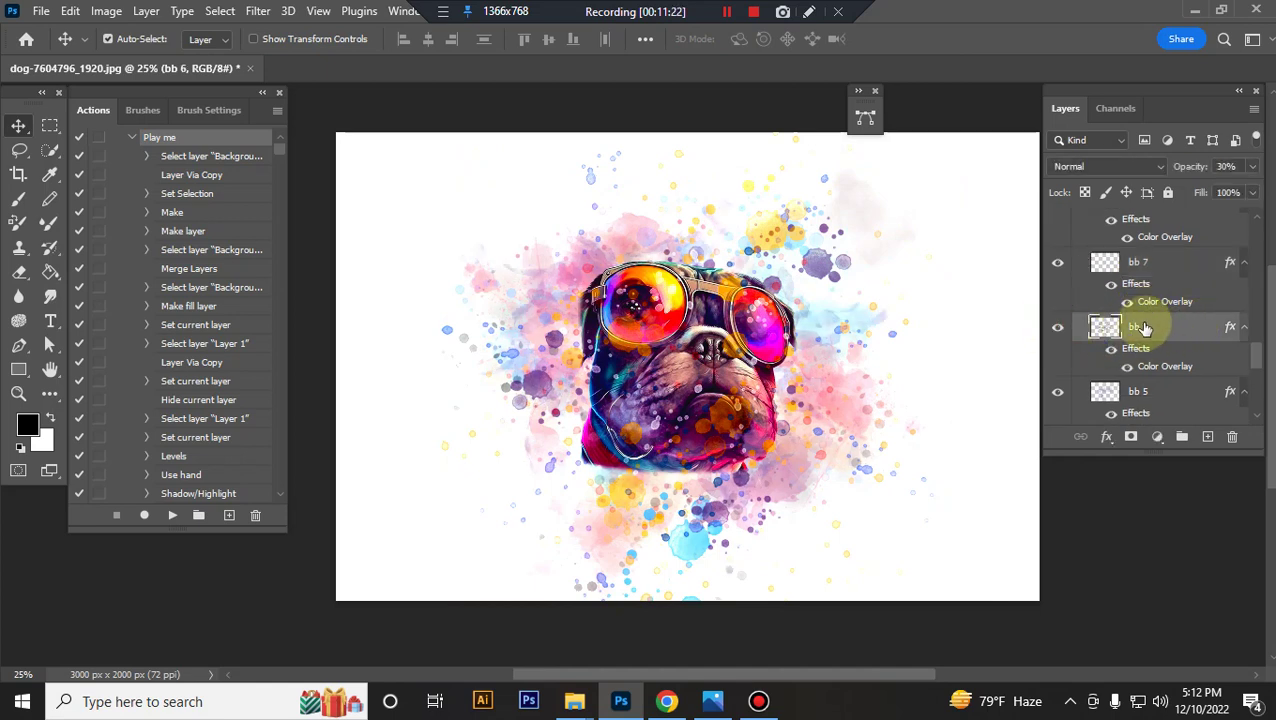
pyautogui.hotkey('ctrl', 't')
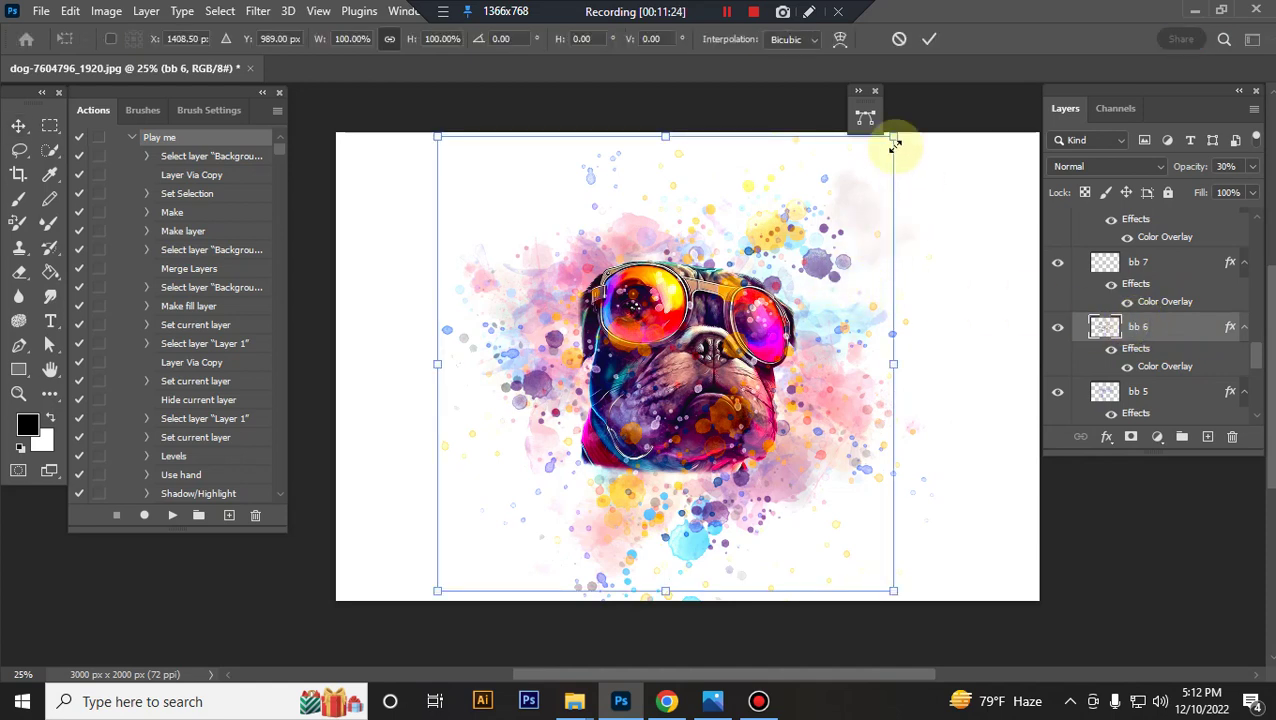
pyautogui.moveTo(897, 138); pyautogui.dragTo(911, 120)
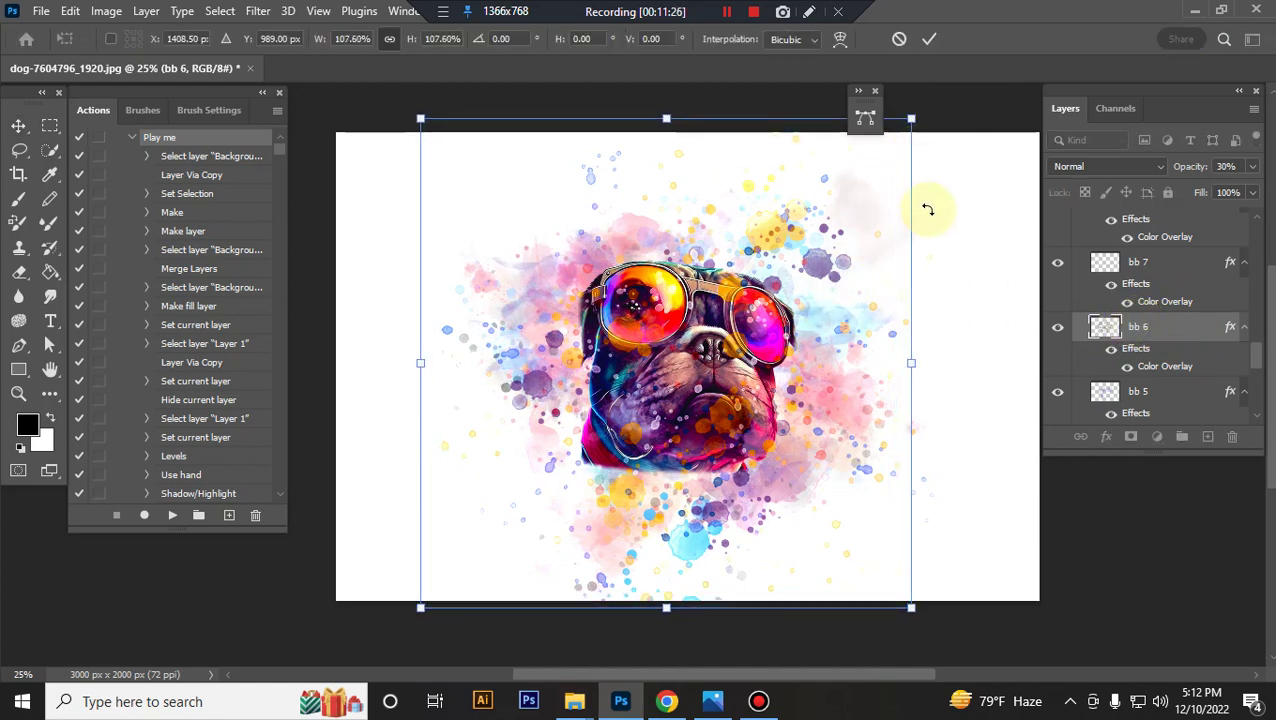
pyautogui.press('Return')
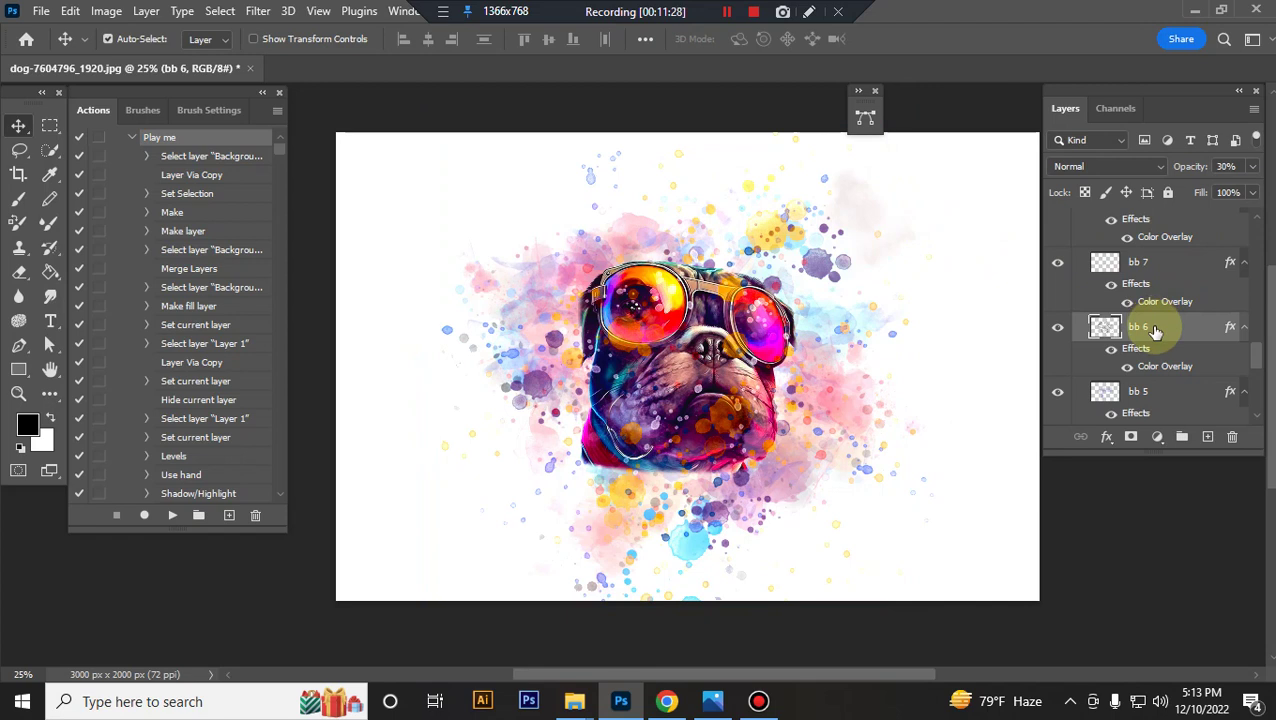
# Step: Scroll down and back up through the Layers panel to review the brush layers
pyautogui.scroll(-1, 1155, 330)
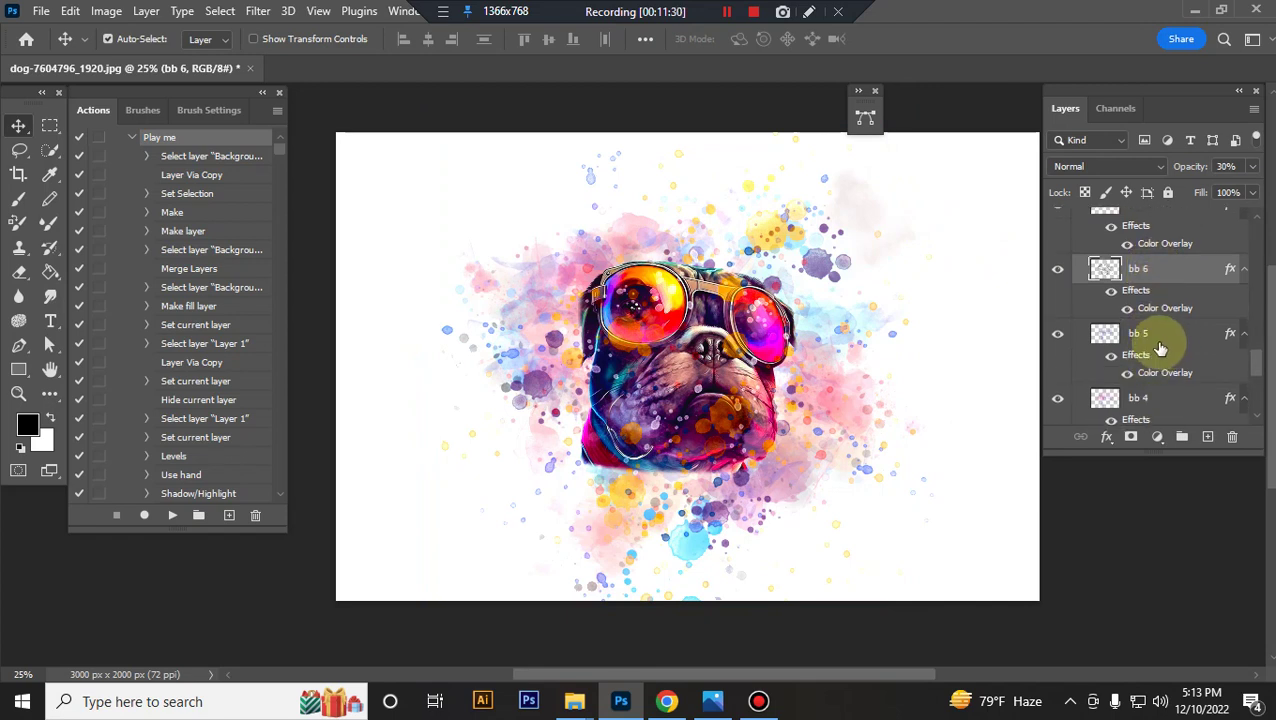
pyautogui.scroll(-1, 1158, 347)
pyautogui.scroll(-1, 1160, 347)
pyautogui.scroll(-1, 1155, 360)
pyautogui.scroll(-1, 1165, 350)
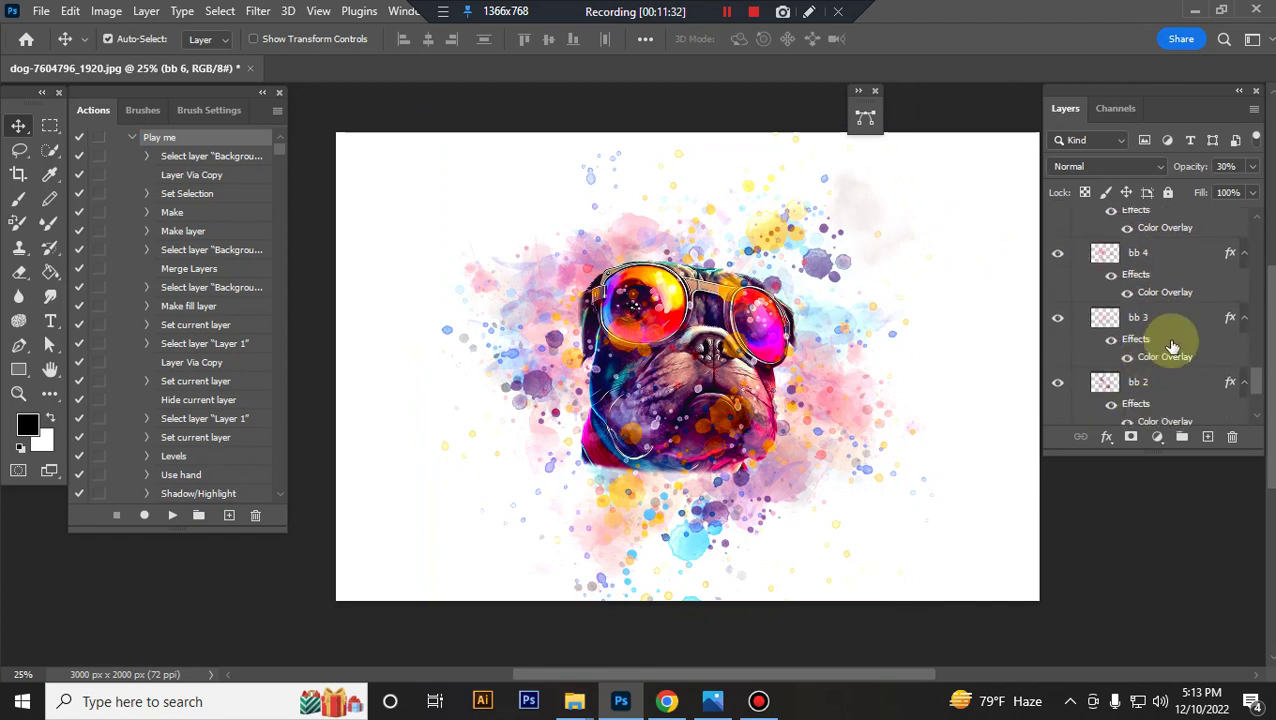
pyautogui.scroll(1, 1145, 332)
pyautogui.scroll(1, 1140, 330)
pyautogui.scroll(1, 1140, 327)
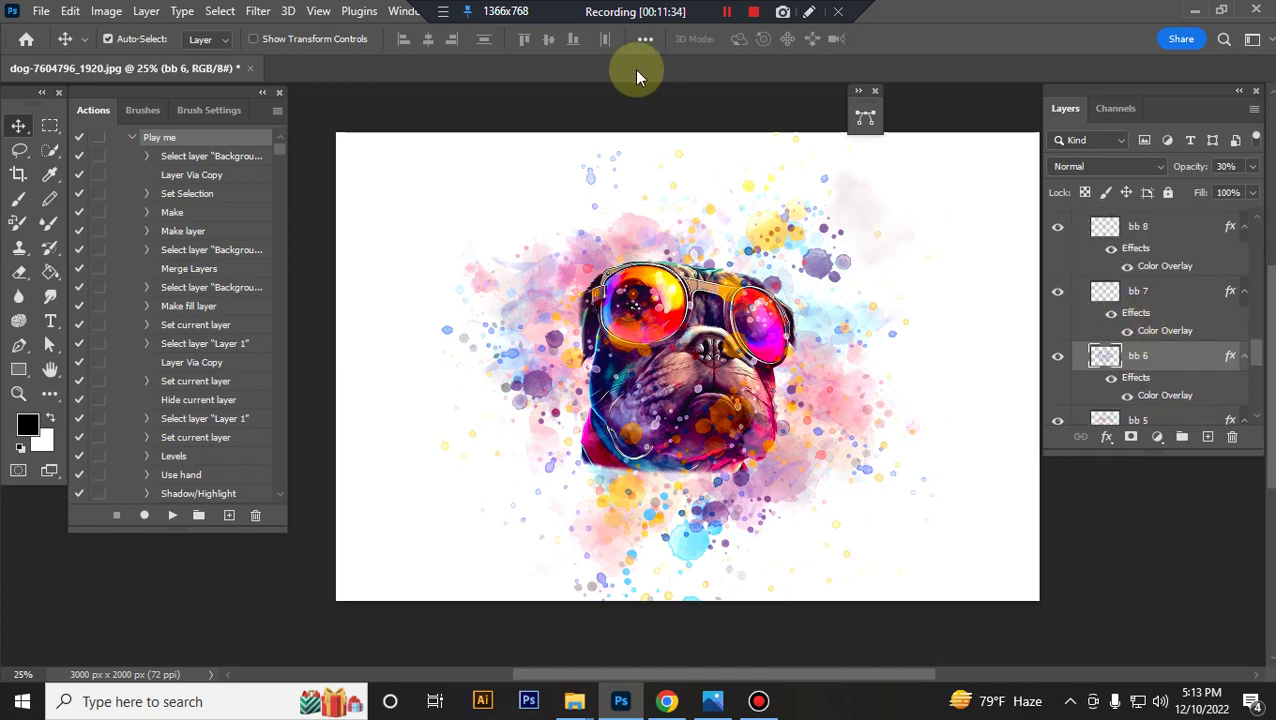